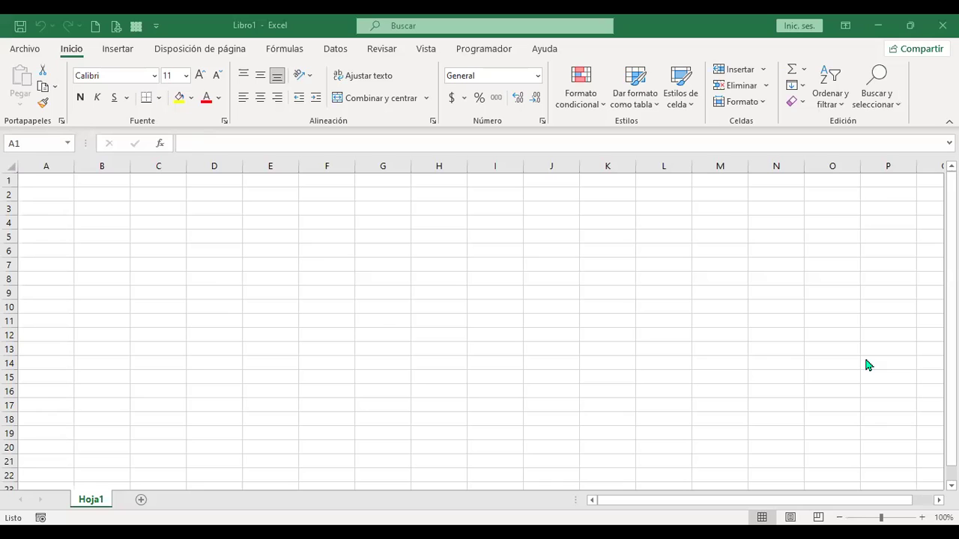
Step: Enter the title "Sucursales Súper Selectos" in cell A1
scroll(621, 308, "up", 3)
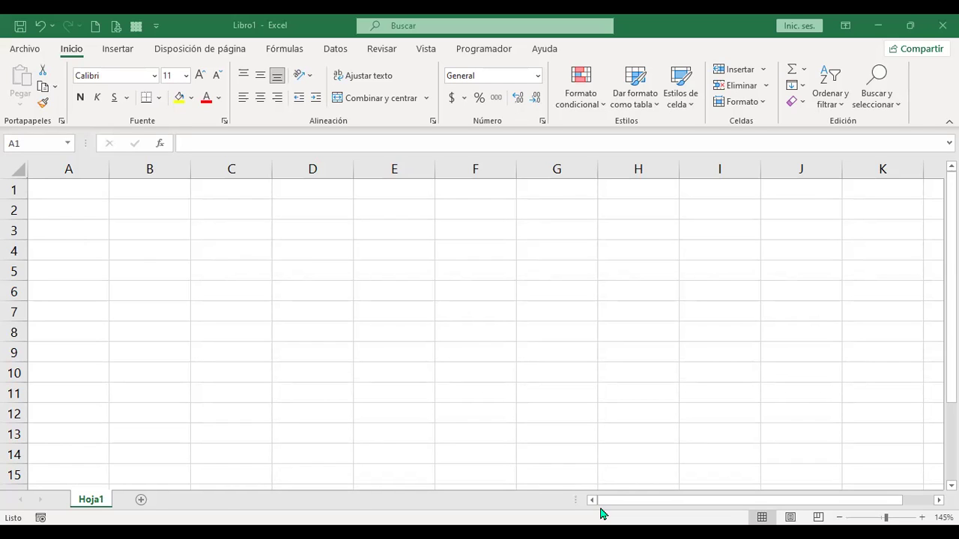
left_click(510, 134)
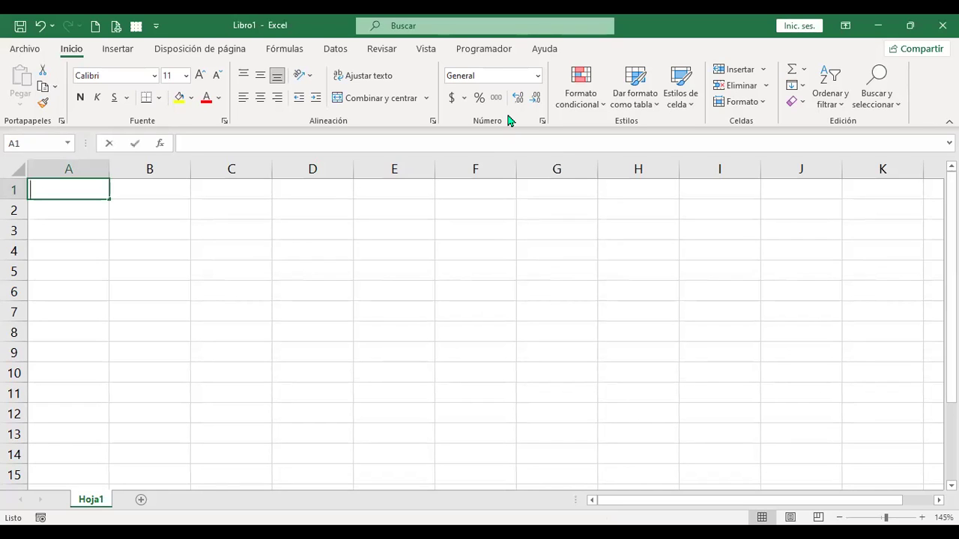
type("Sucursal")
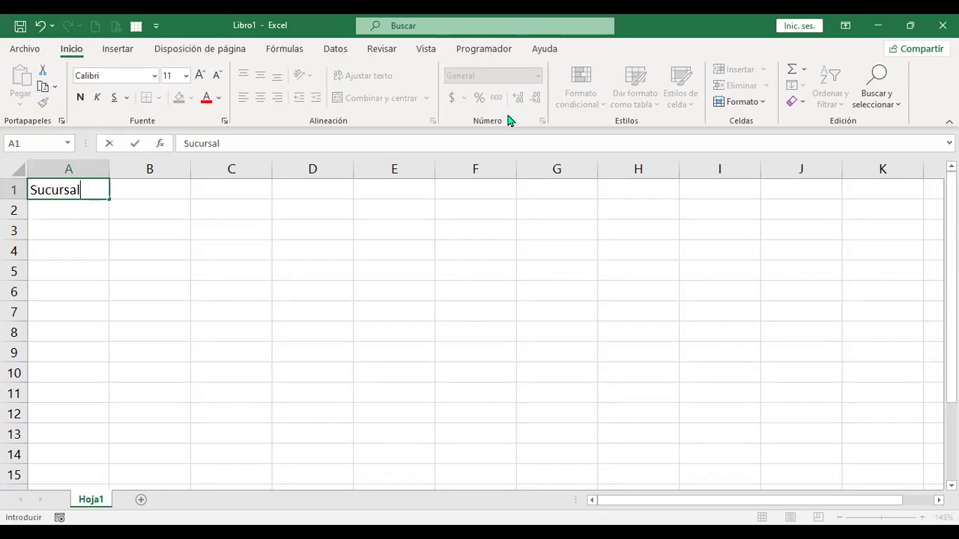
type("es Súper Selectos")
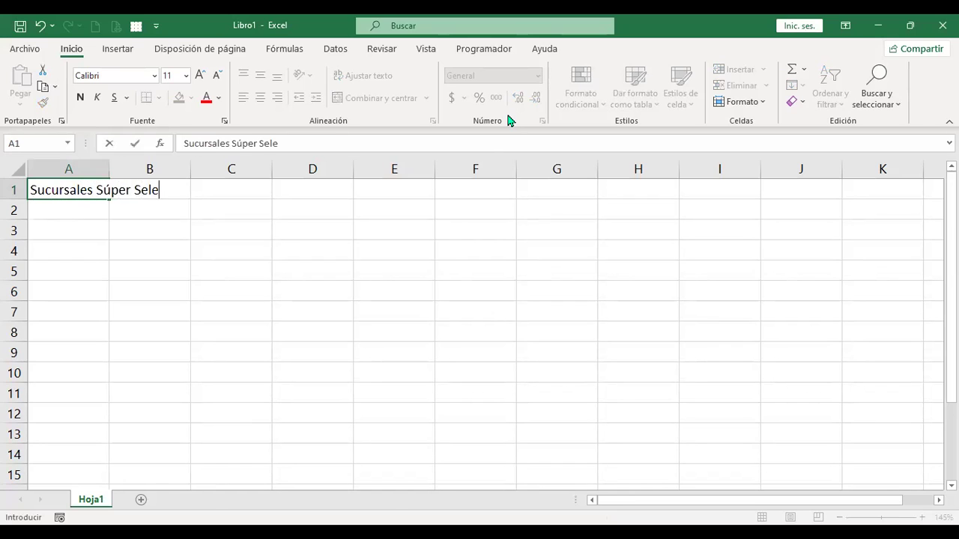
key("ctrl+Return")
key("Return")
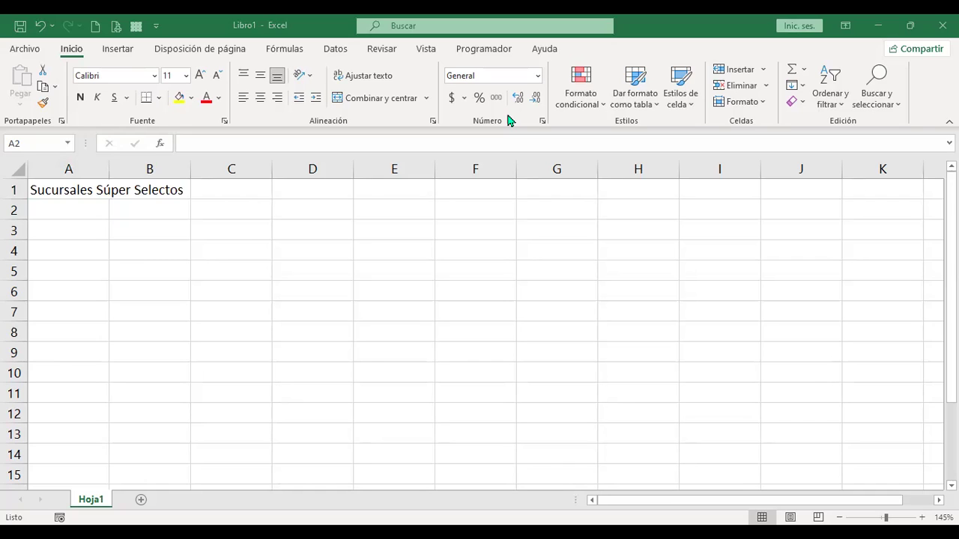
Step: Enter the heading "Categorías" in cell A2 and move it to cell C1
type("Cat")
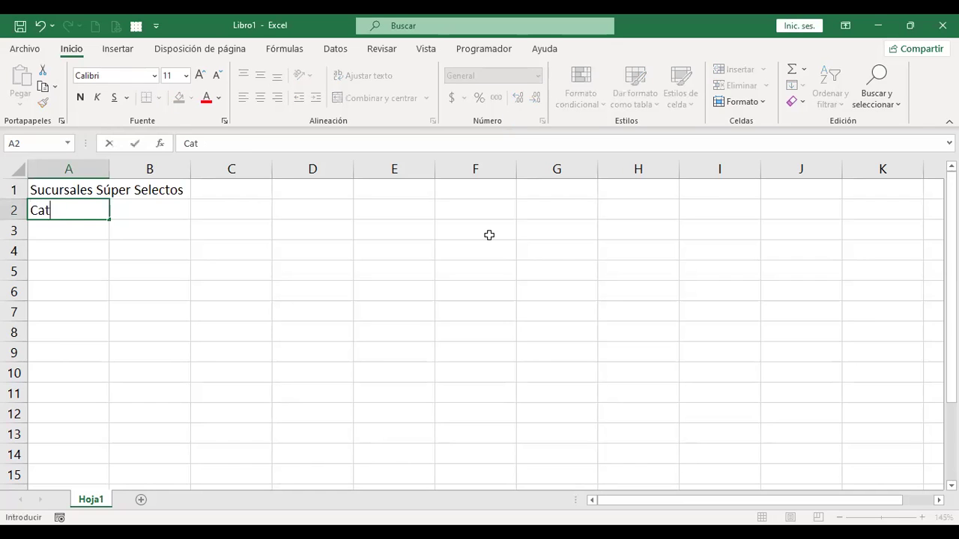
type("egorías")
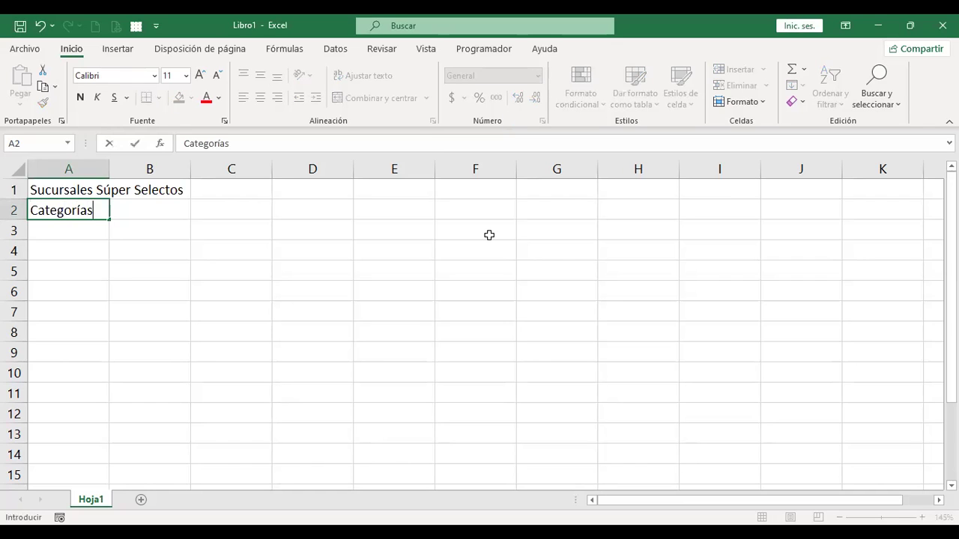
key("ctrl+Return")
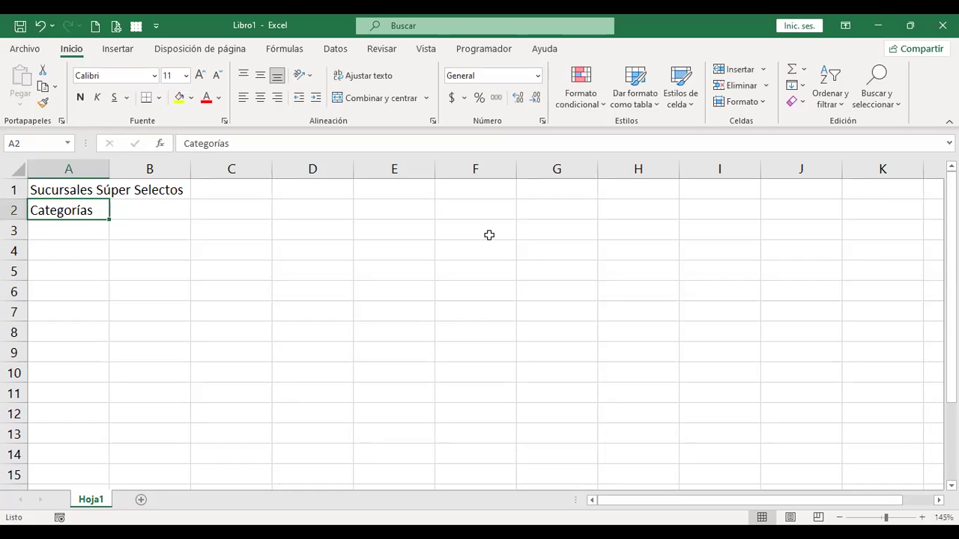
key("Up")
key("Down")
key("ctrl+c")
key("Right")
key("Up")
key("Right")
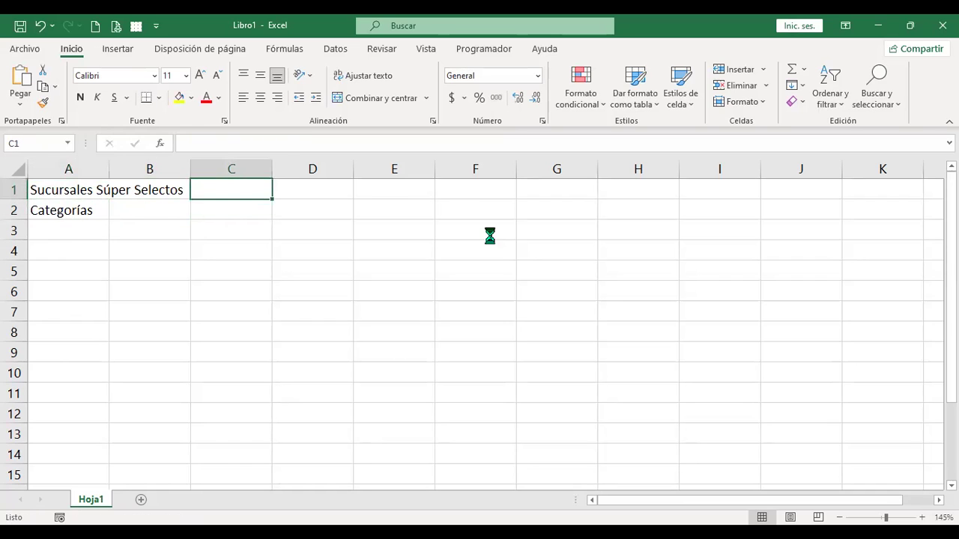
key("ctrl+v")
Step: Take the word "Sucursales" out of the title in A1 and place it in cell A2 as a heading
key("Left")
key("Left")
key("F2")
key("Home")
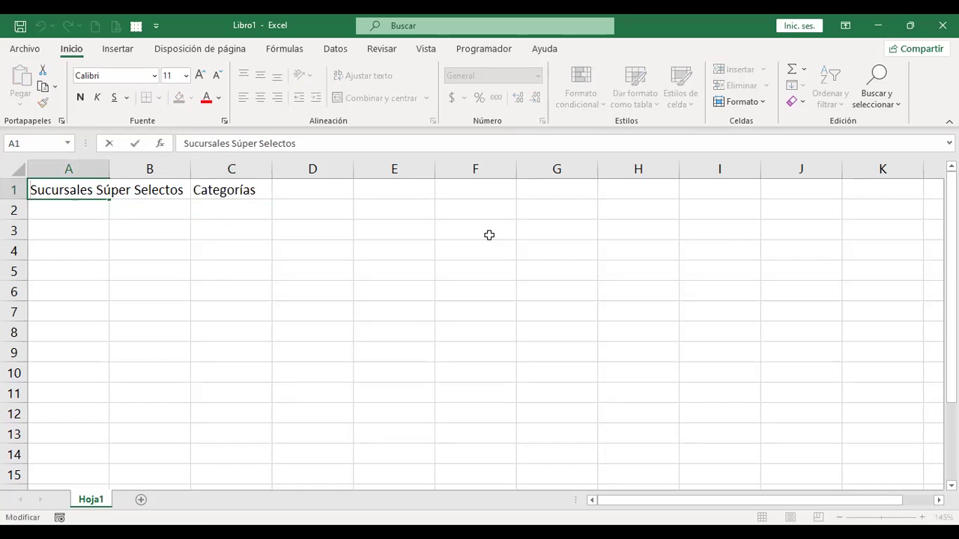
key("ctrl+shift+Right")
key("Delete")
key("Return")
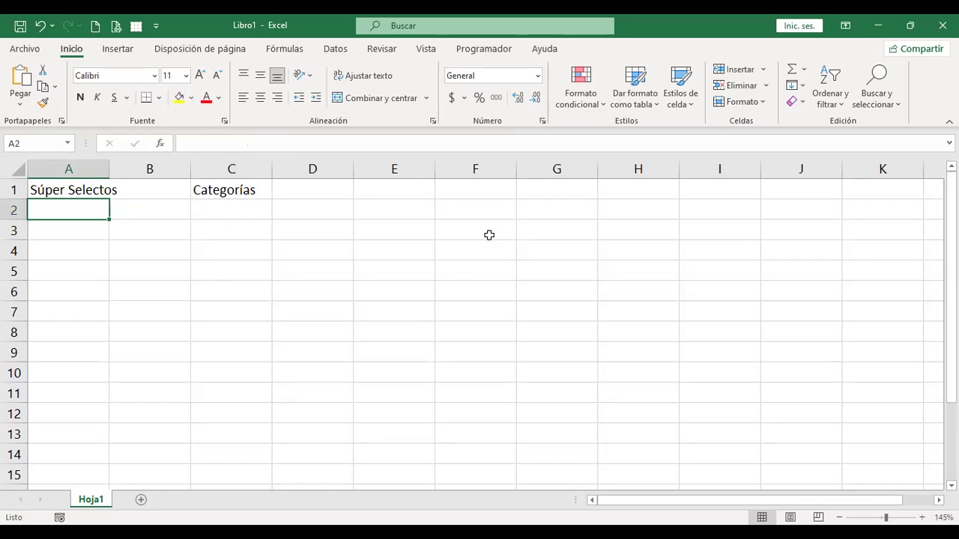
key("ctrl+v")
key("Right")
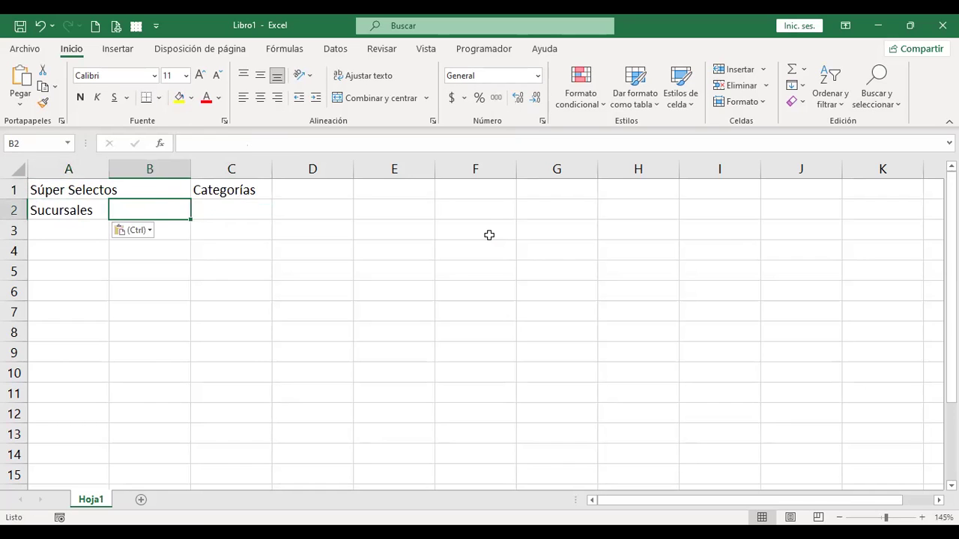
Step: Move the "Categorías" heading from cell C1 to B2, beside the "Sucursales" heading
key("Up")
key("Right")
key("ctrl+x")
key("Down")
key("Left")
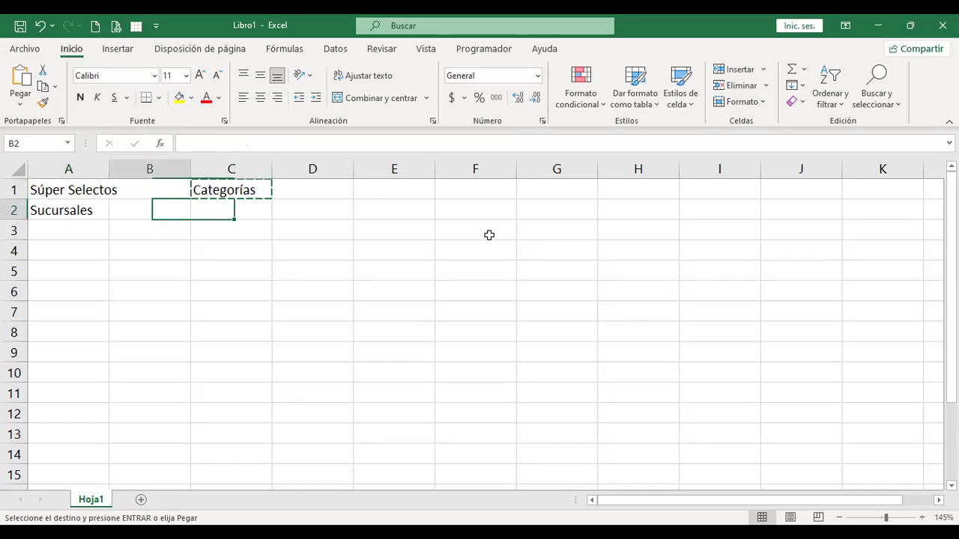
key("ctrl+v")
key("Left")
key("Down")
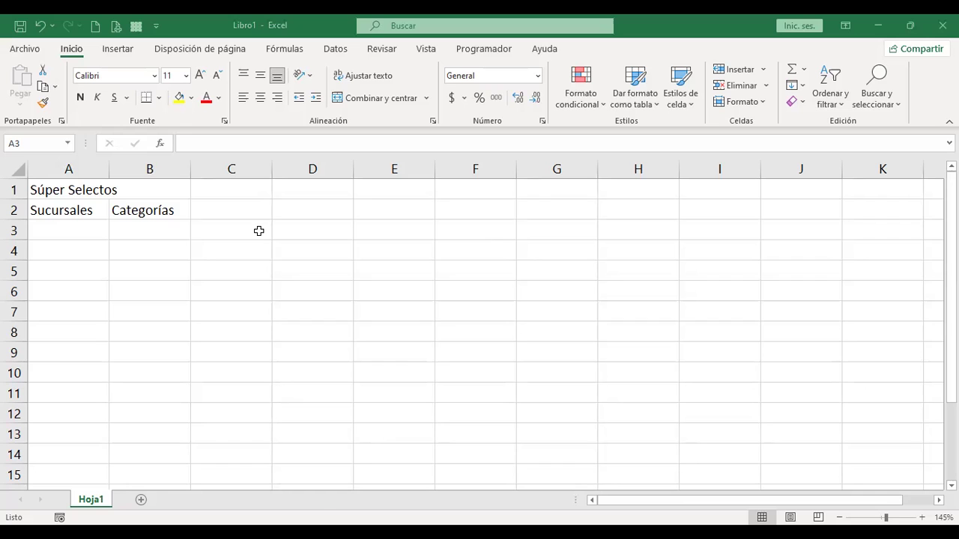
Step: Enter the branches "Las Cascadas" and "Metrosur" in cells A3 and A4
type("Las Cascadas")
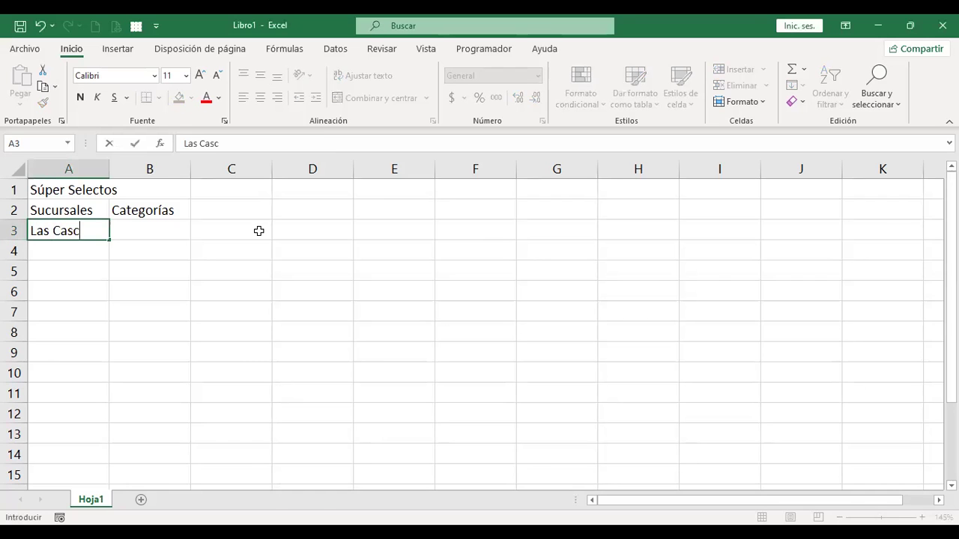
key("Return")
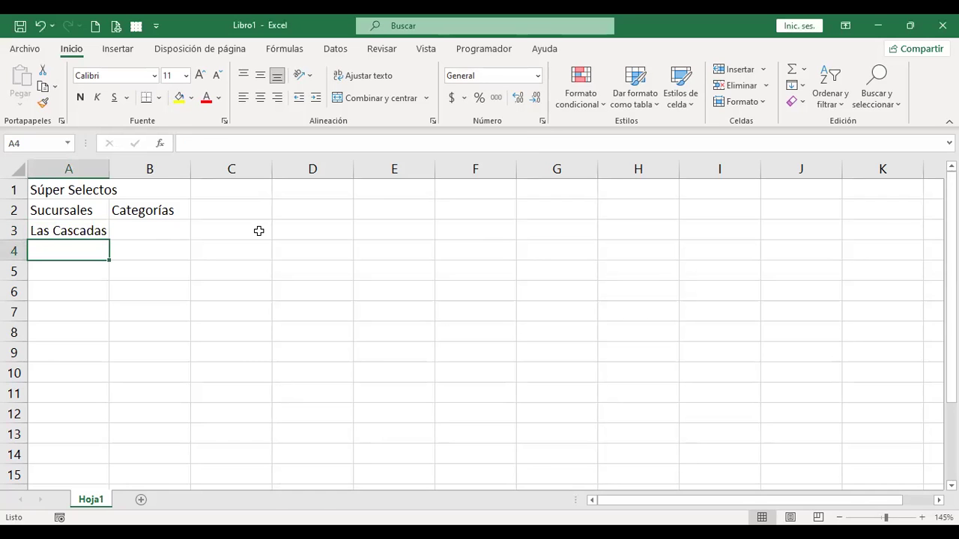
type("Metrosur")
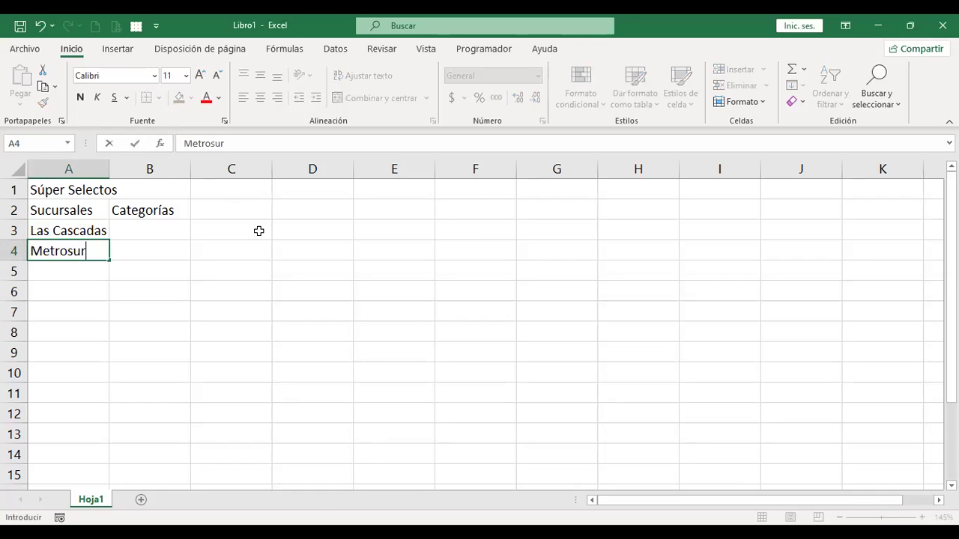
key("Return")
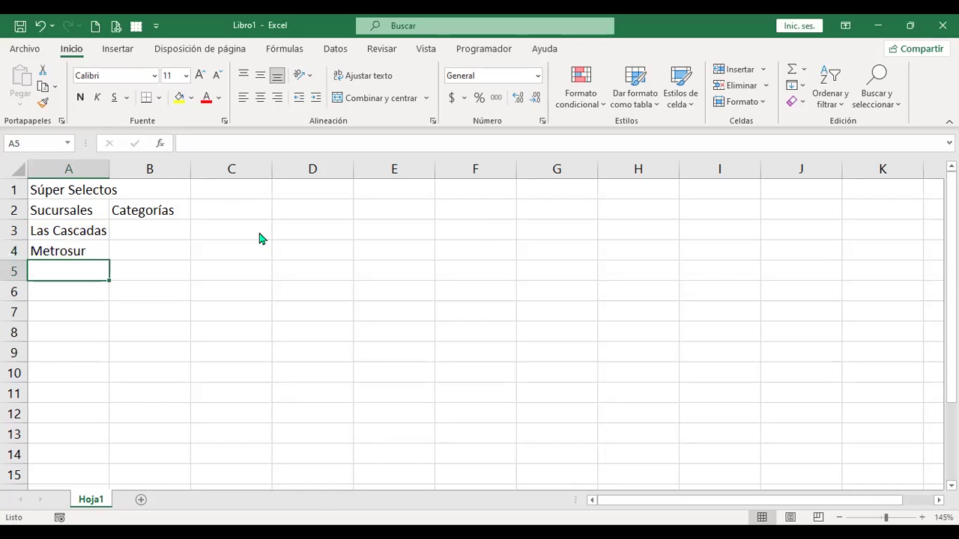
Step: Add the branches "Cojutepeque" and "Chalchuapa" in cells A5 and A6
key("alt+Tab")
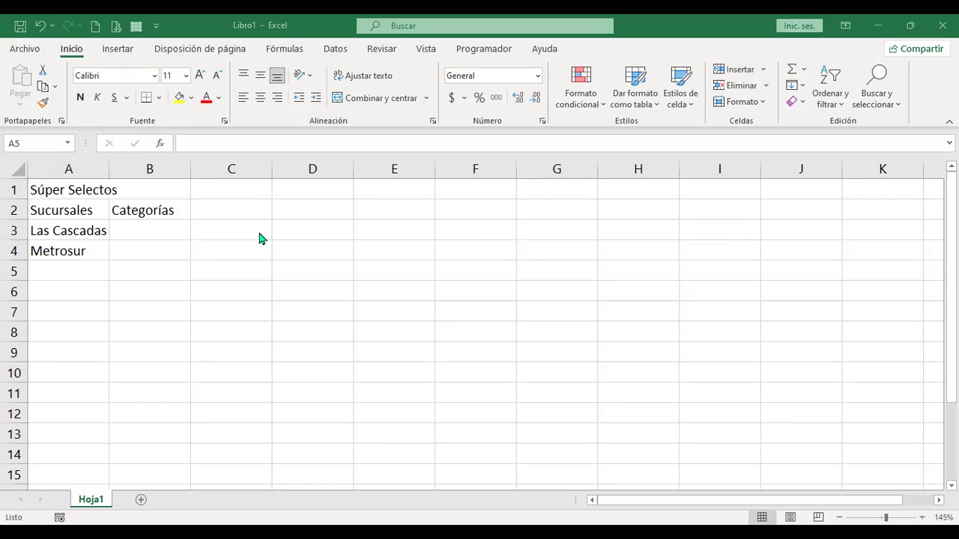
key("alt+Tab")
type("Cojutepequ")
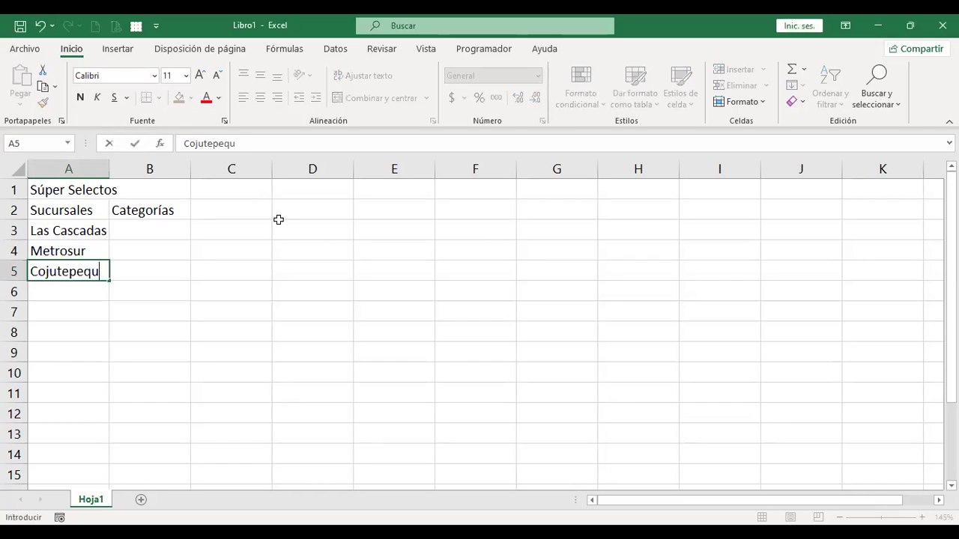
type("e")
key("Return")
type("Chalch")
type("uaq")
key("BackSpace")
type("pa")
key("Return")
Step: Enter the categories "Super Packs" and "Abarrotes" in cells B3 and B4
key("Up")
key("Up")
key("Up")
key("Up")
key("Right")
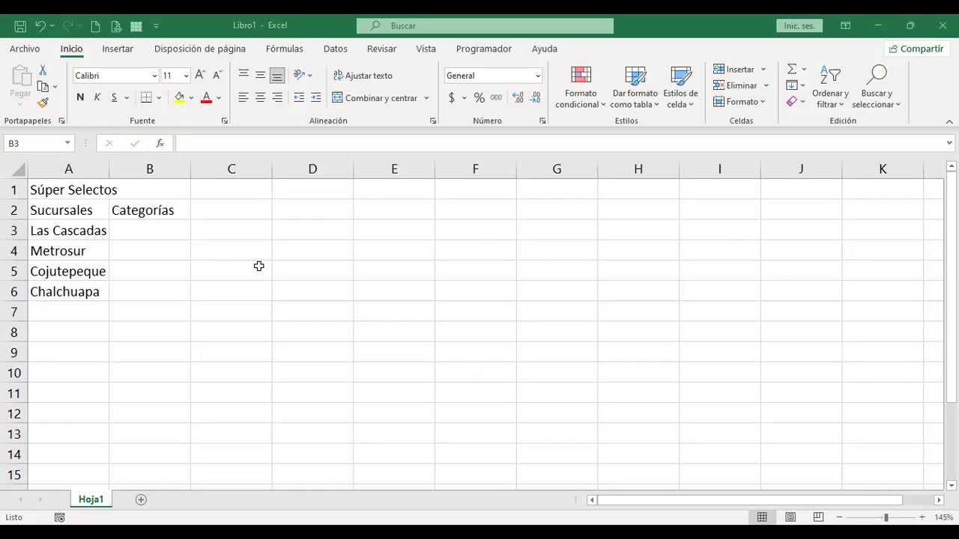
type("Super Packs")
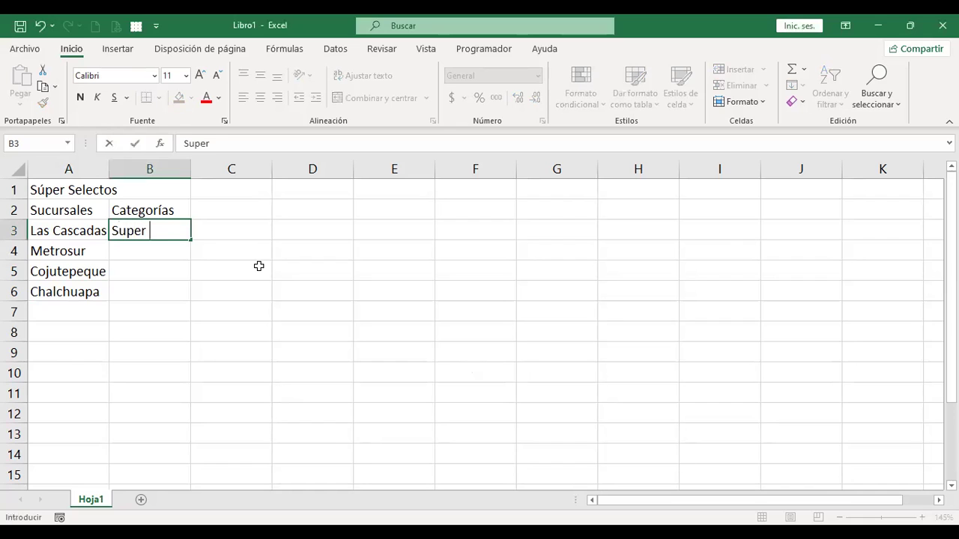
key("Return")
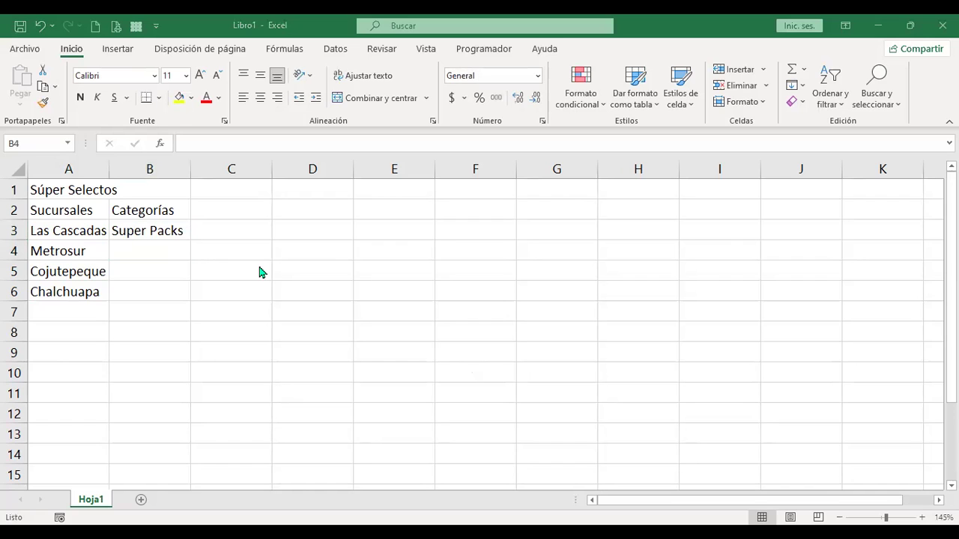
type("Abarrot")
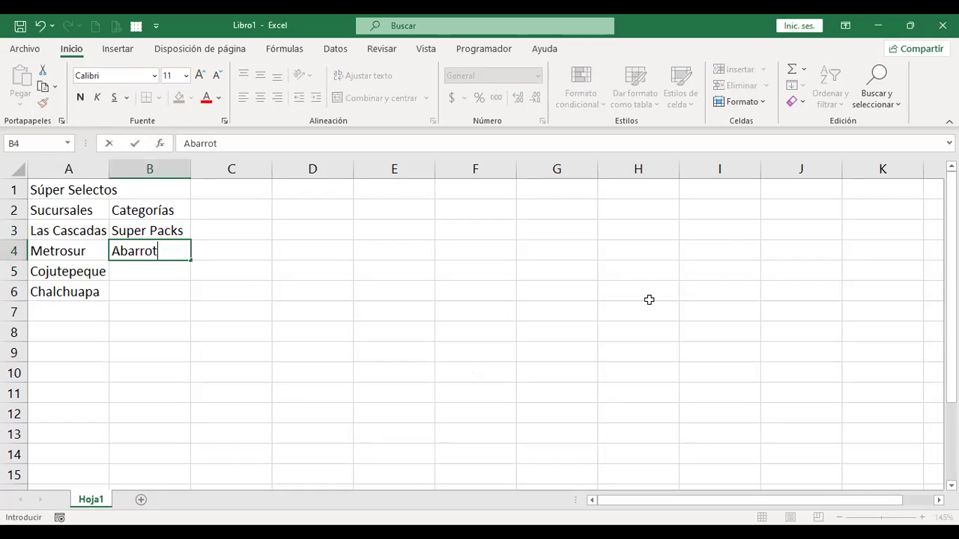
type("es")
key("Return")
Step: Enter the categories "Carnes" and "Cuidado personal" in cells B5 and B6, and fit column B's width to its contents
type("Carn")
key("BackSpace")
type("nes")
key("Return")
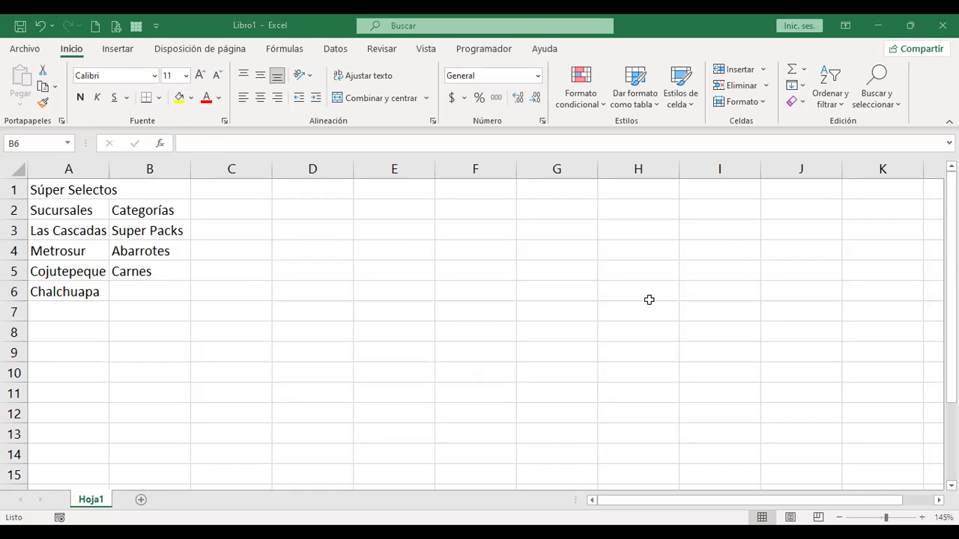
type("Cuidado personal")
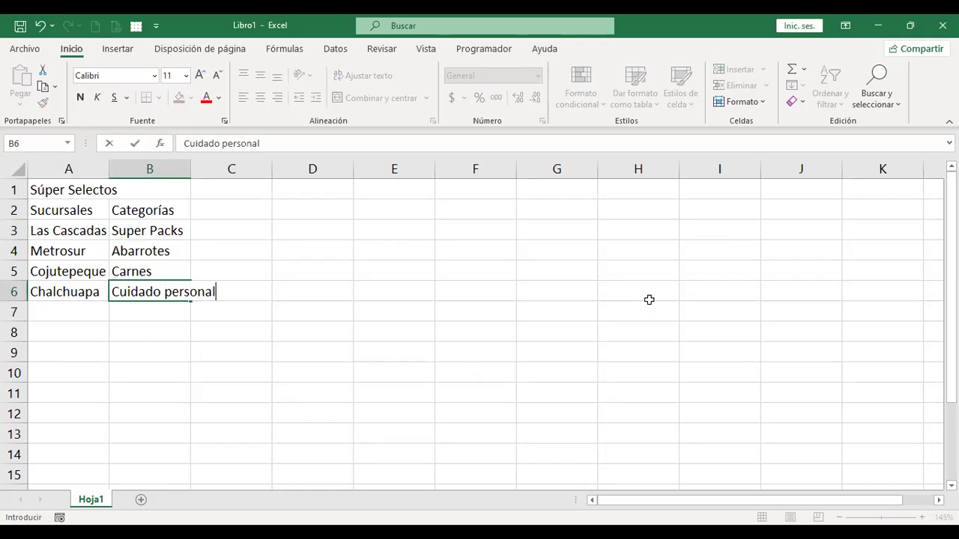
key("Return")
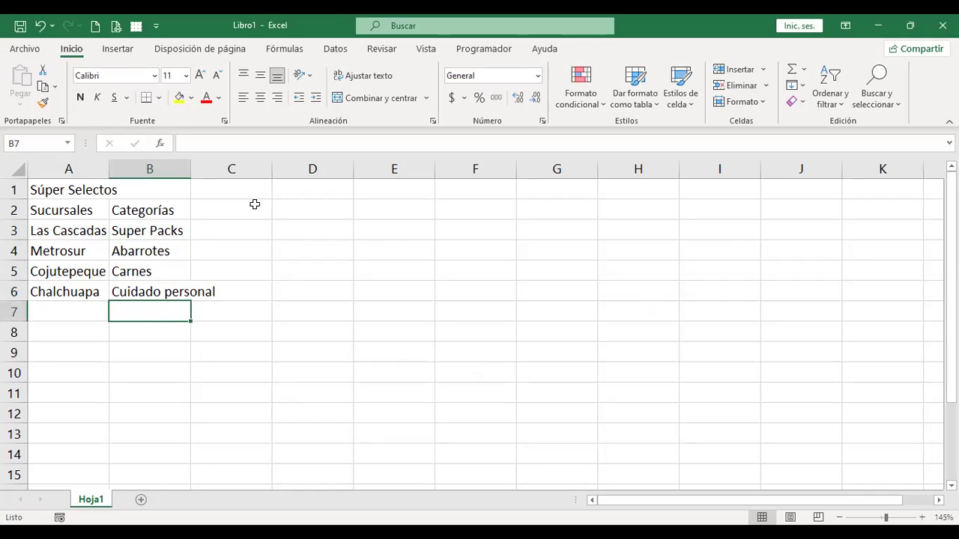
double_click(187, 163)
Step: Paste the copied product name "24 PACK CERVEZA GALLO BOTELLA 350 ML" into cell C3
left_click(284, 212)
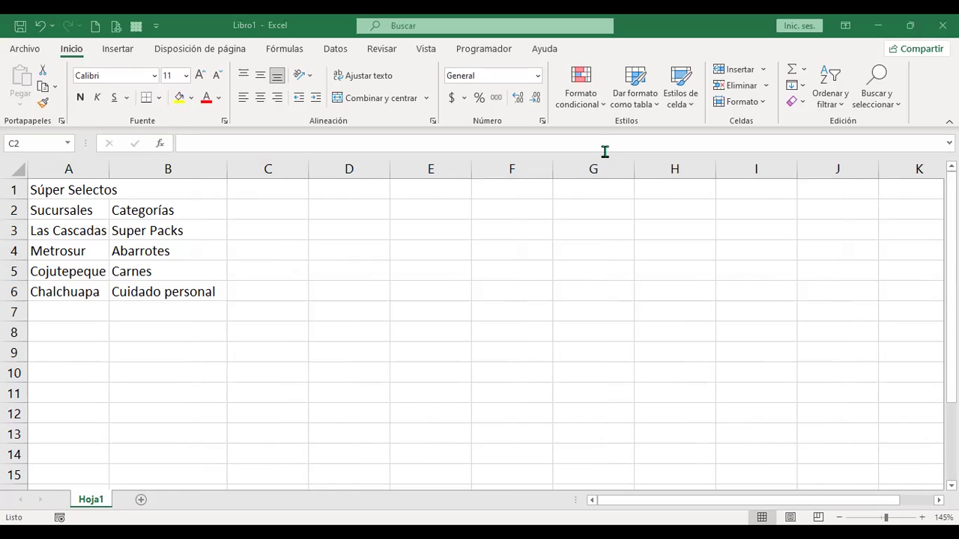
left_click(271, 231)
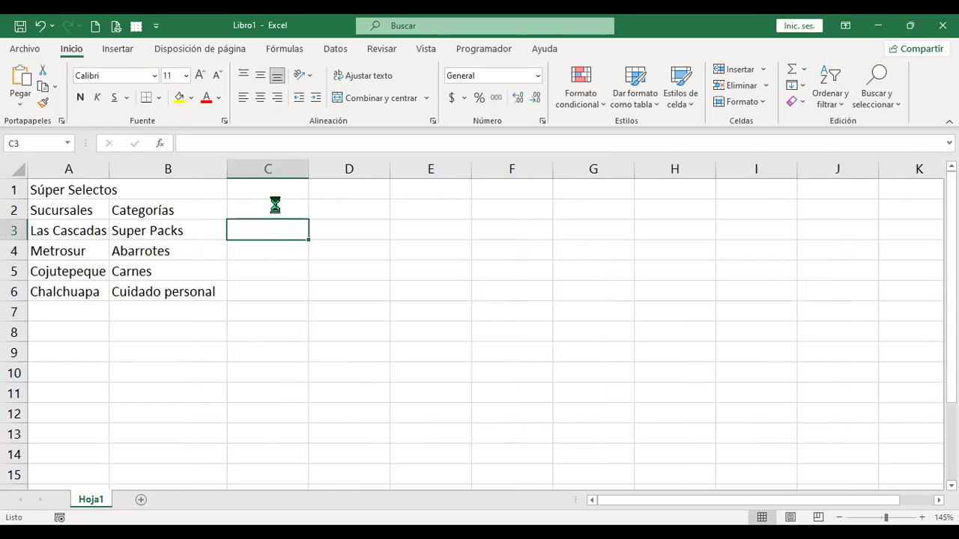
key("ctrl+v")
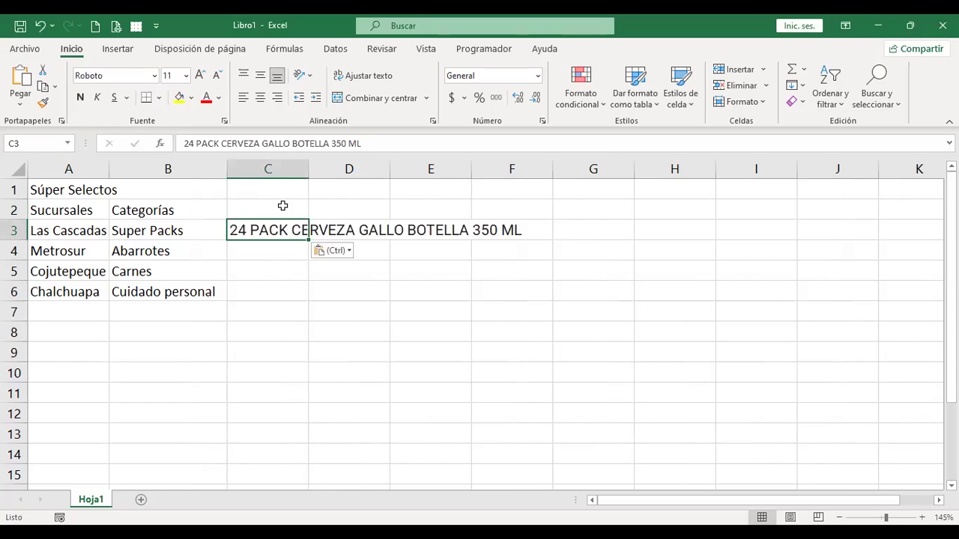
Step: Enter the heading "Productos" in cell C2 and fit column C's width to its contents
left_click(283, 204)
type("Pr")
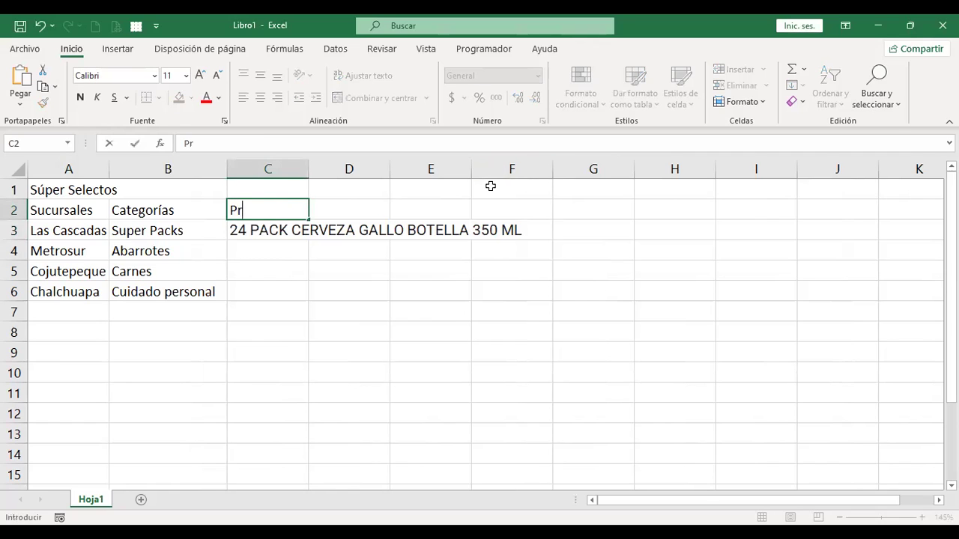
type("oductos")
key("Return")
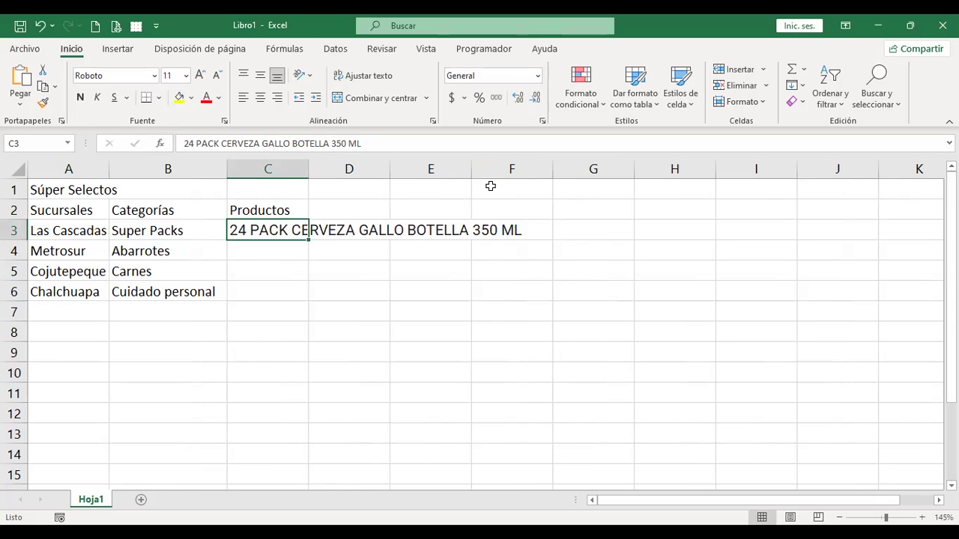
double_click(306, 171)
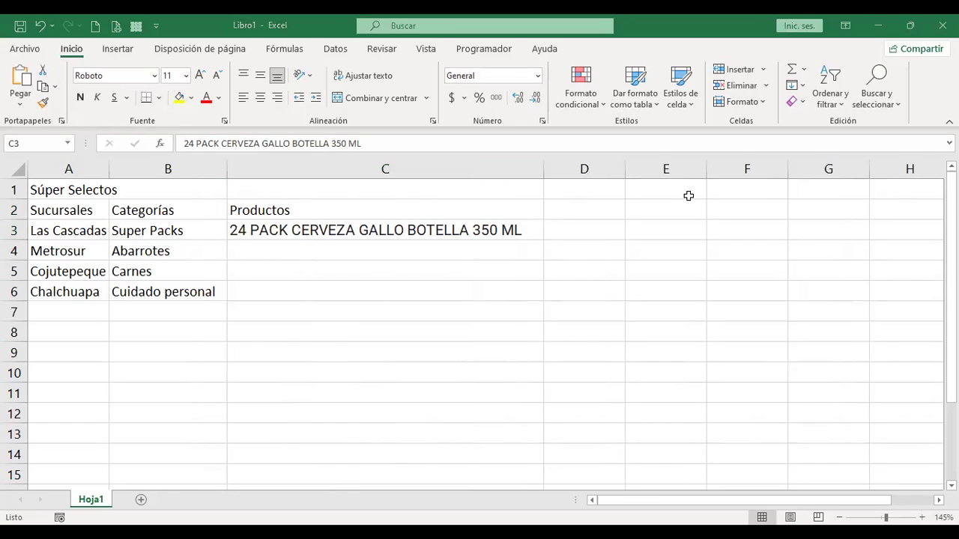
Step: Enter the product "10PACK GALLETAS QUAKER GRANOLA 380G" in cell C4
left_click(349, 266)
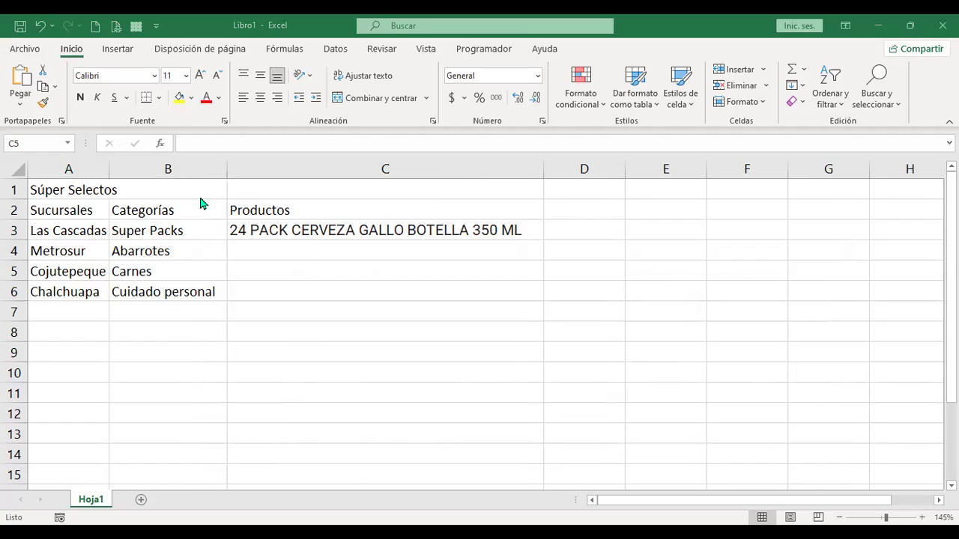
left_click(310, 251)
type("10PACK GALLETAS QUAKER GRANOLA 380G")
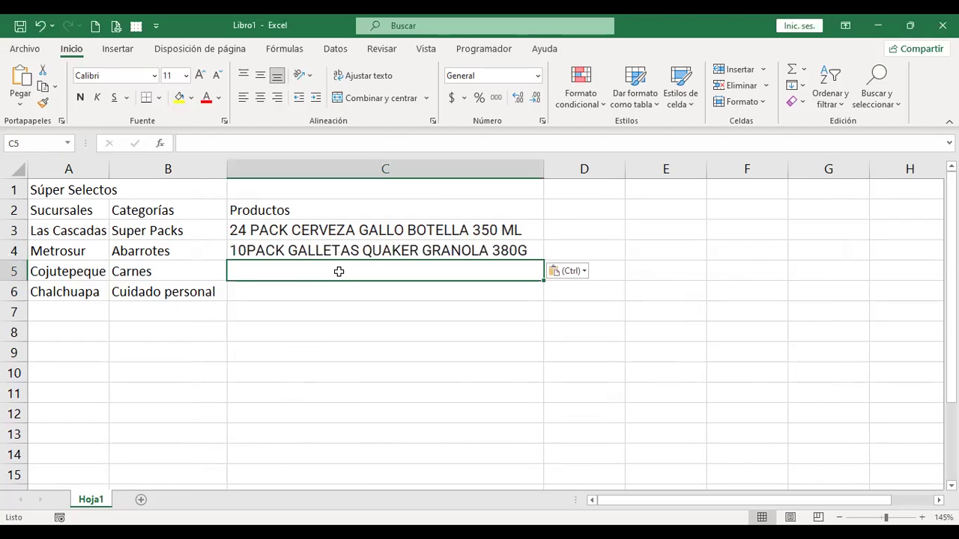
Step: Enter the products "2 PACK SALCHICHA TOLEDO JUMBO QUESO 920G" in C5 and "2 PACK CEPILLO ORAL B 7 BENEFICIOS" in C6, fitting column C's width
left_click(31, 101)
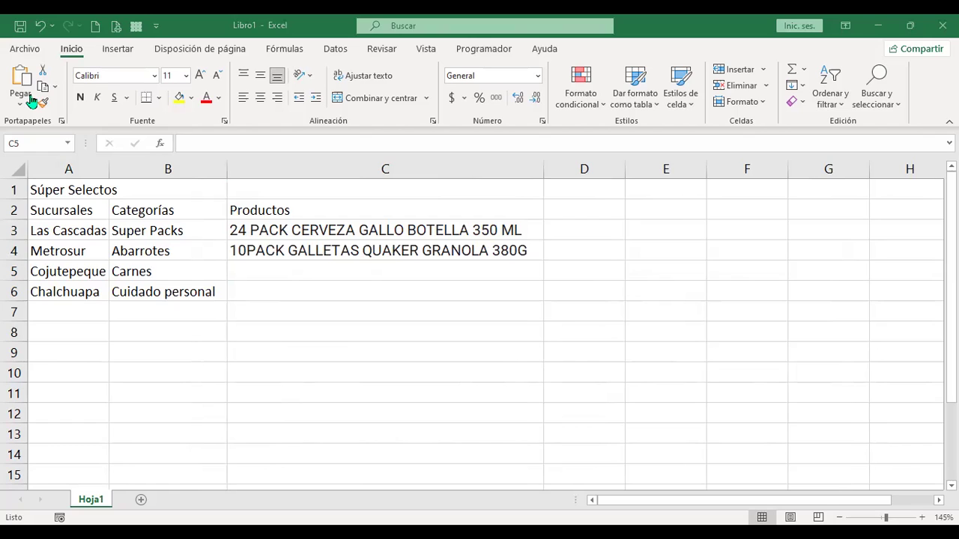
type("2 PACK SALCHICHA TOLEDO JUMBO QUESO 920G")
key("Return")
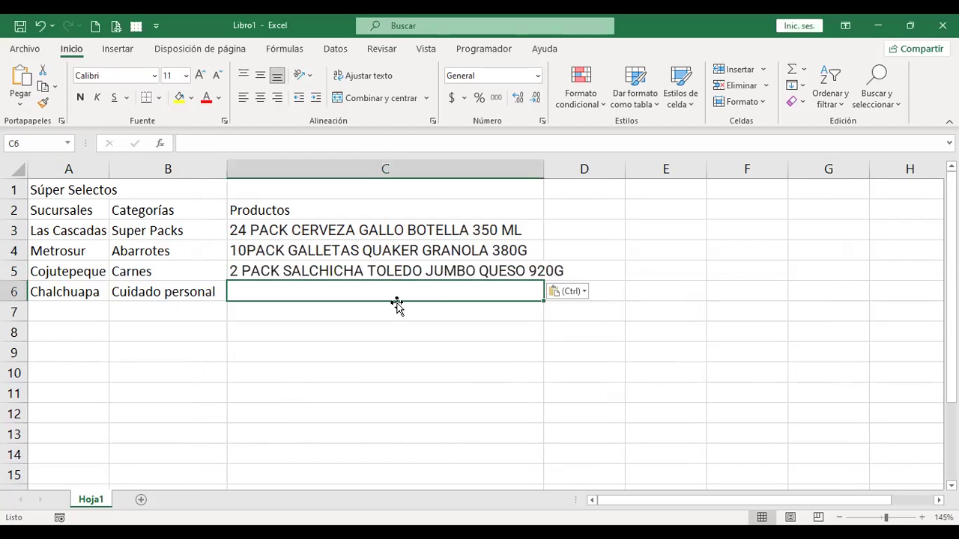
double_click(544, 169)
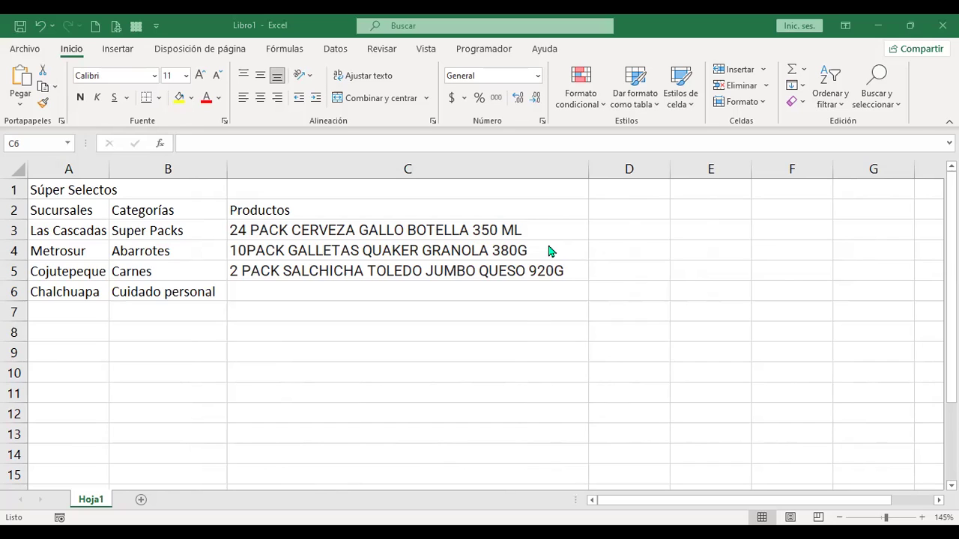
type("2 PACK CEPILLO ORAL B 7 BENEFICIOS")
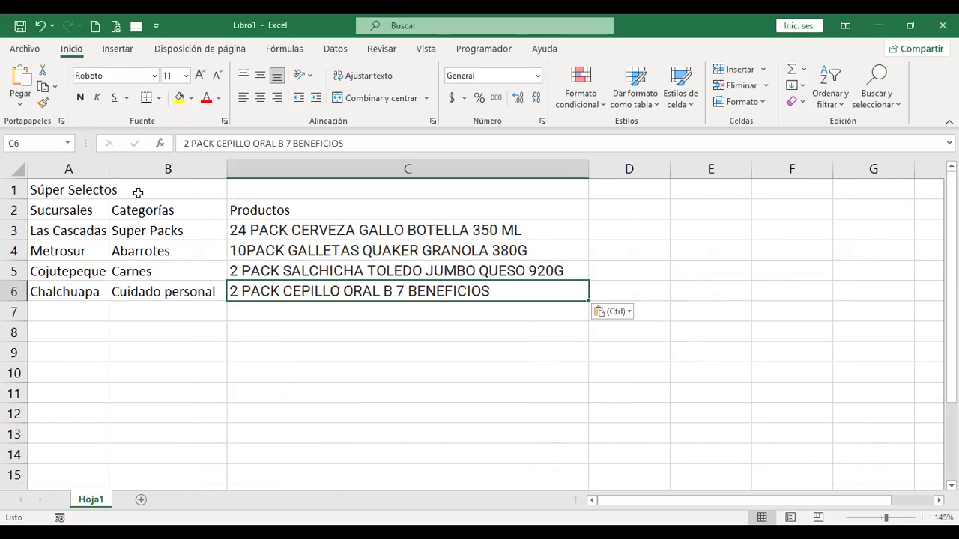
left_click(182, 327)
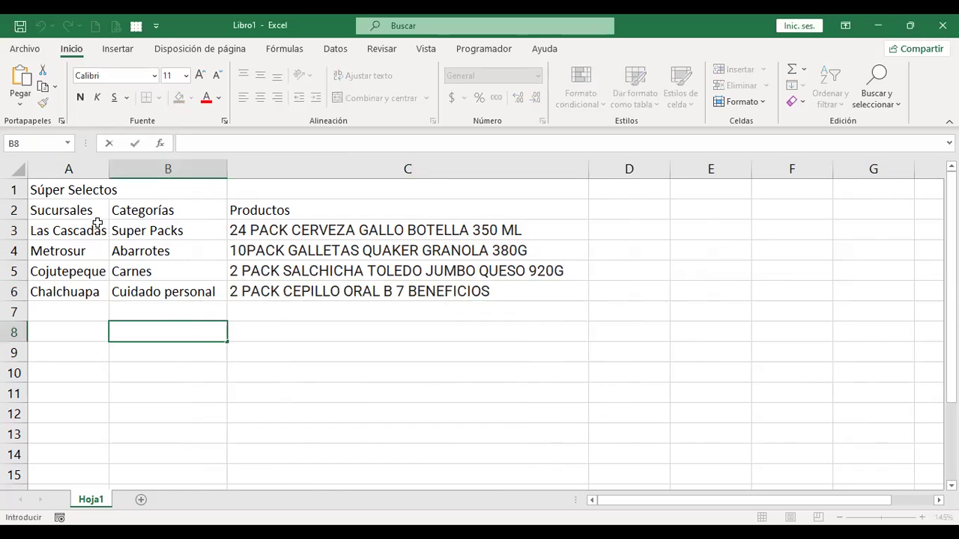
left_click(68, 361)
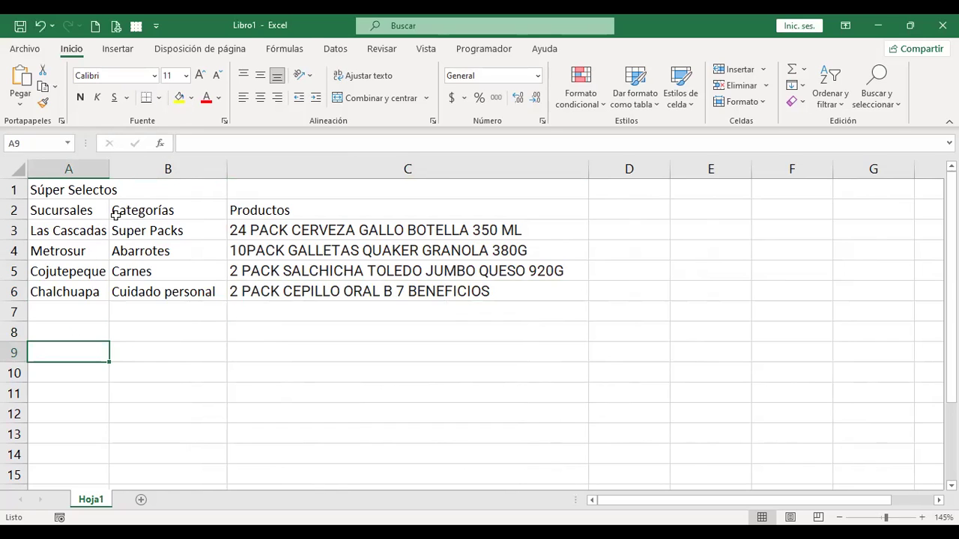
left_click_drag(156, 259, 158, 286)
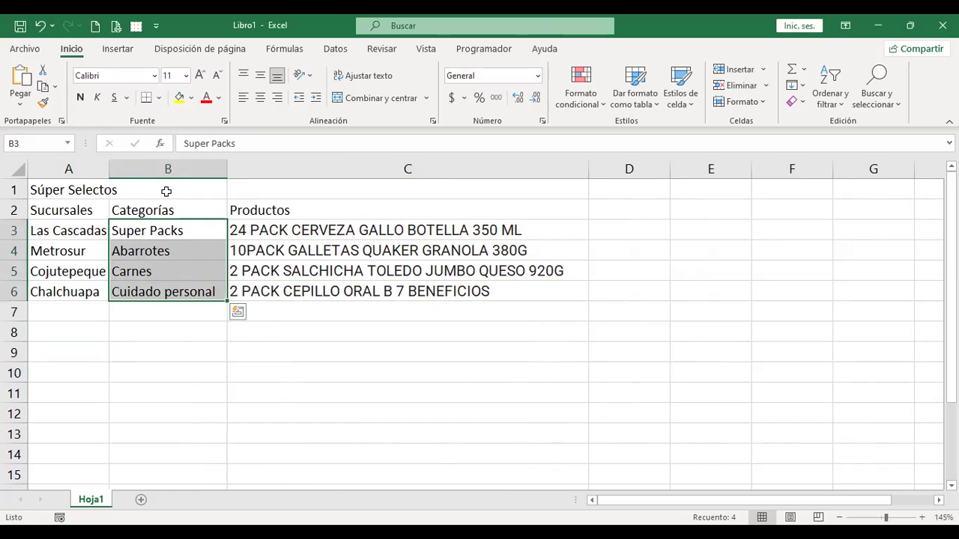
left_click(192, 232)
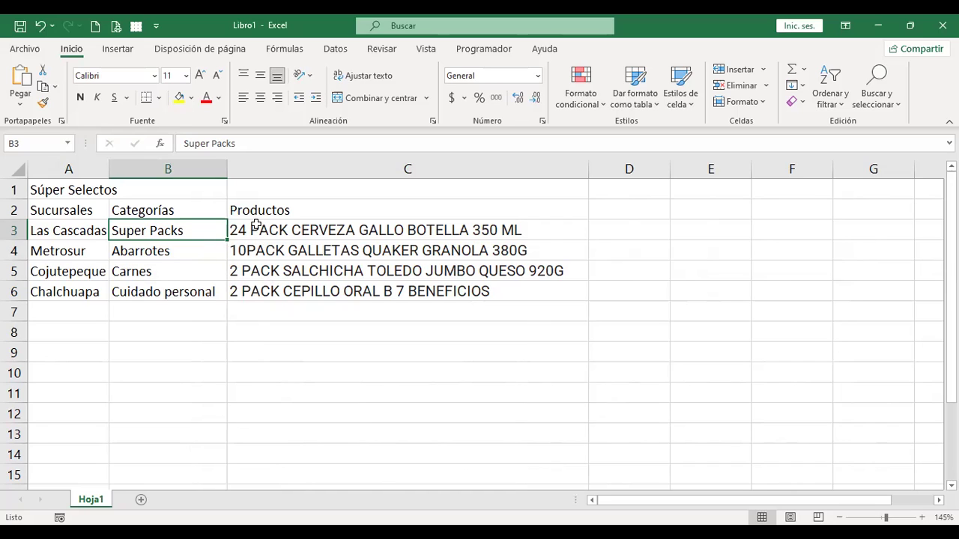
left_click(468, 230)
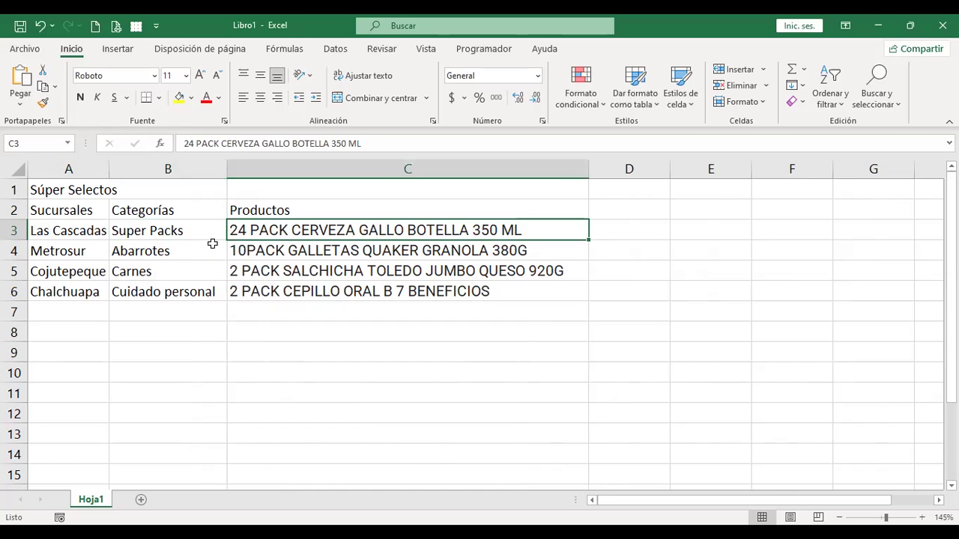
left_click(203, 328)
Step: Enter the label "Elija la Sucursal" in cell A8 below the table
left_click(98, 328)
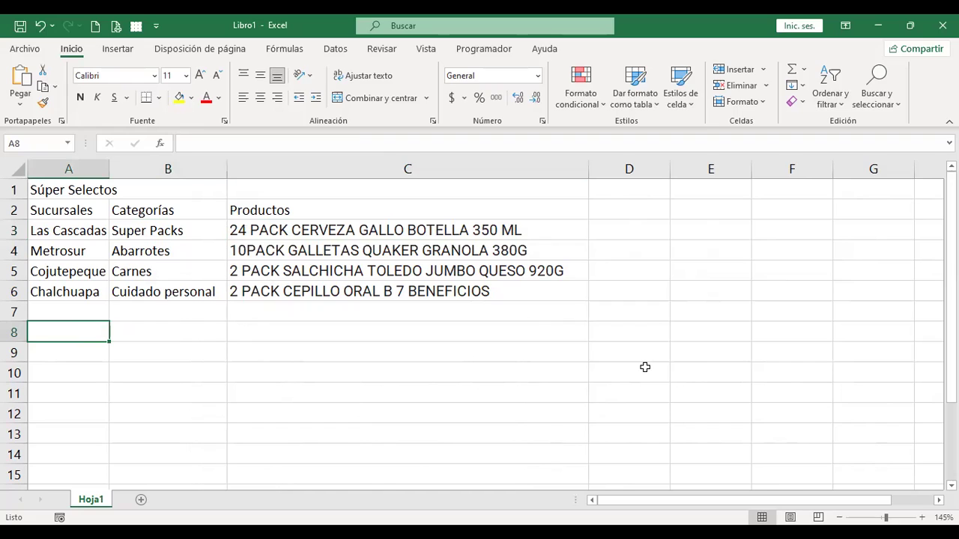
type("Elija la Sucrus")
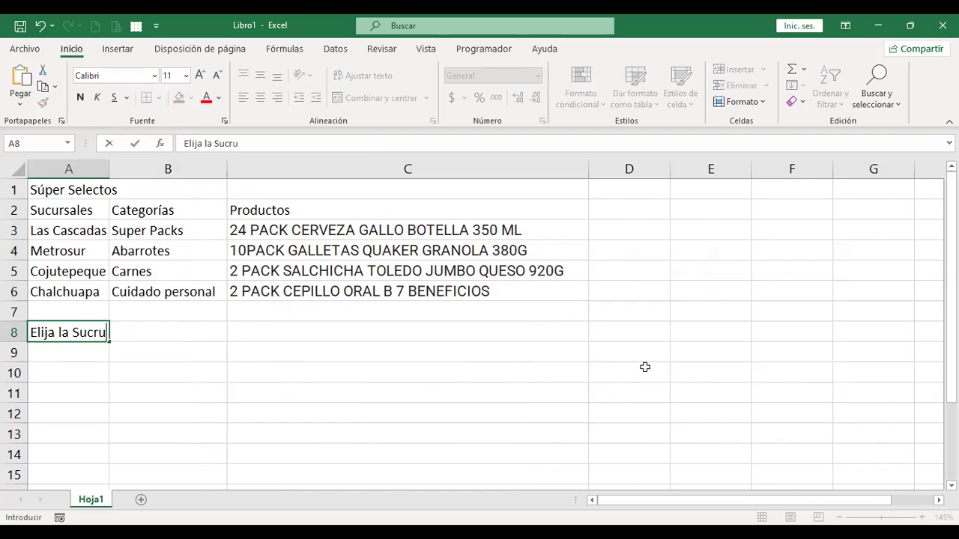
key("BackSpace")
key("BackSpace")
key("BackSpace")
key("BackSpace")
type("cursal")
key("Return")
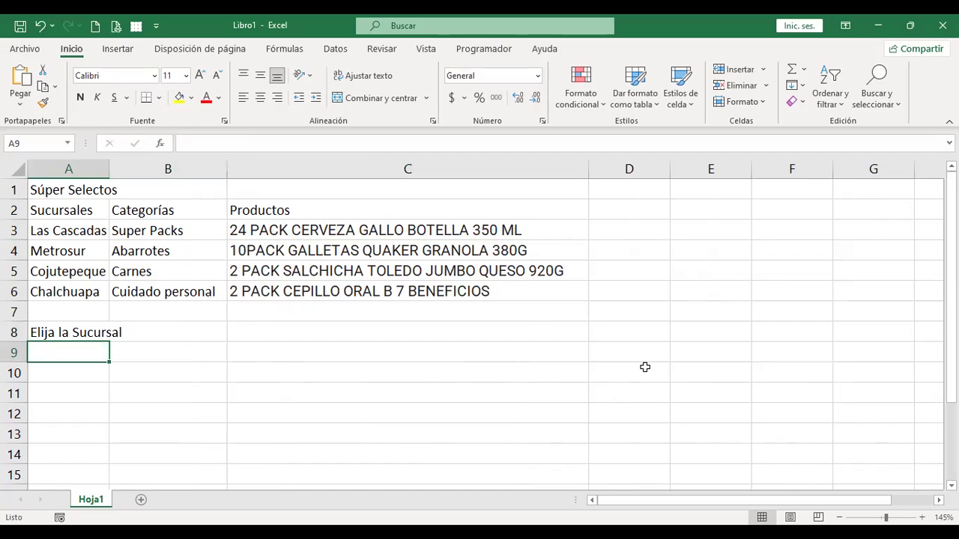
Step: Enter the labels "Elija la categoría" in A9 and "Elija producto" in A10, and fit column A's width to its contents
type("Elija la c")
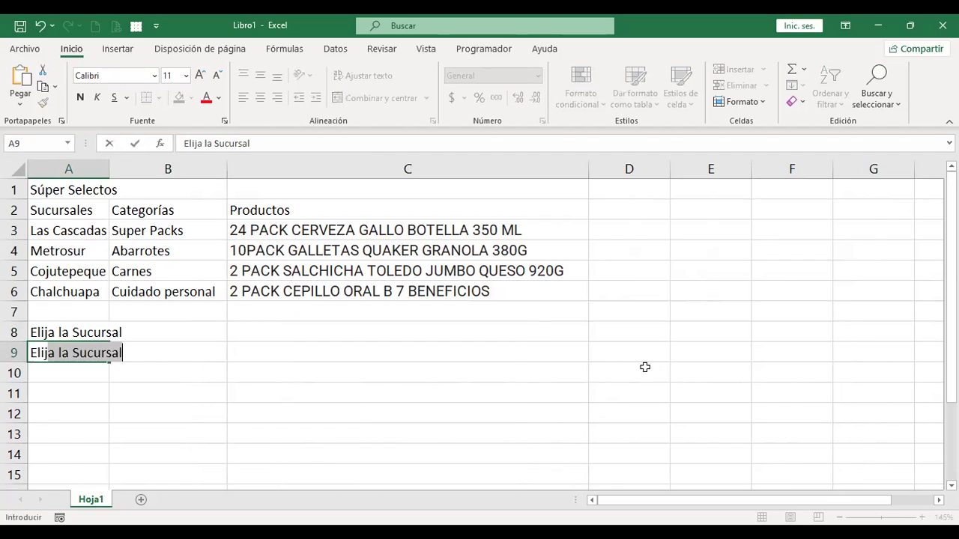
type("ategoría")
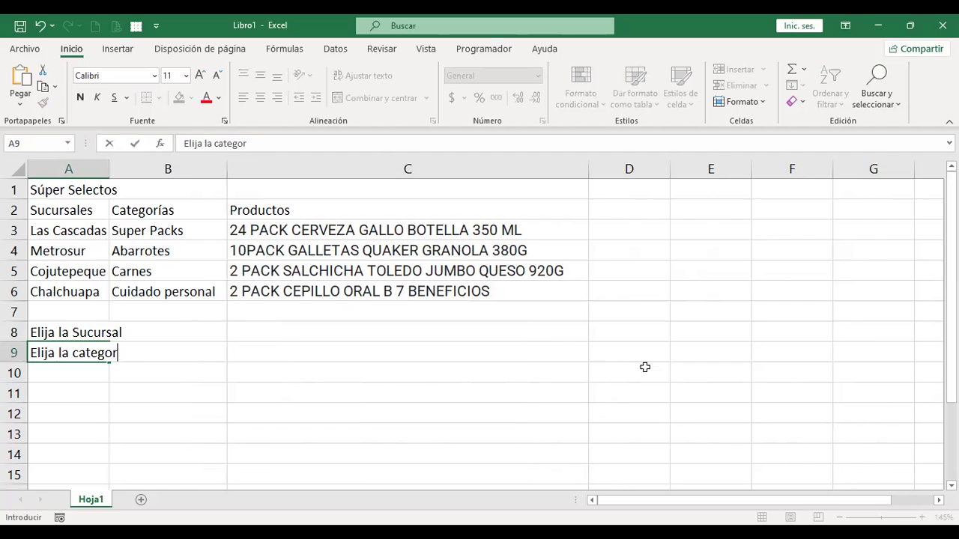
key("Return")
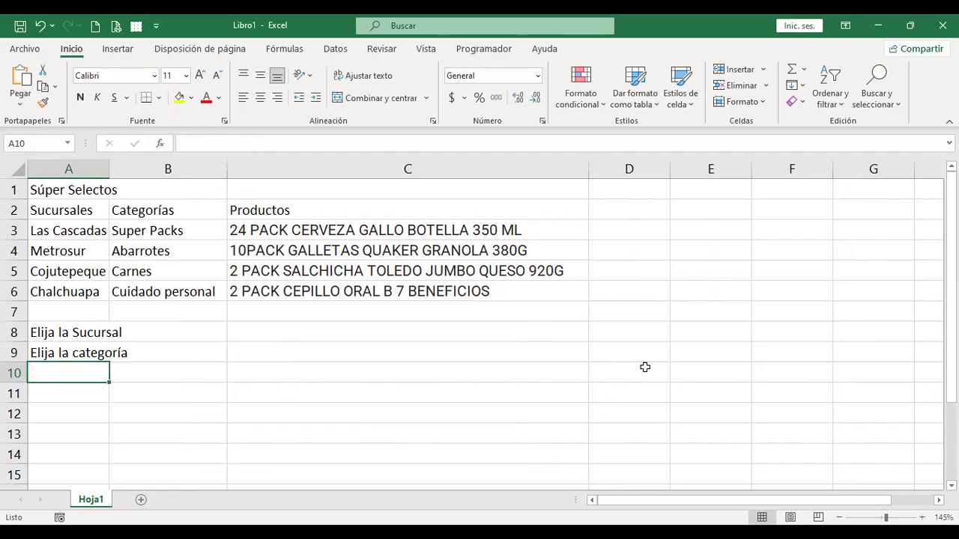
type("Elija producto")
key("Return")
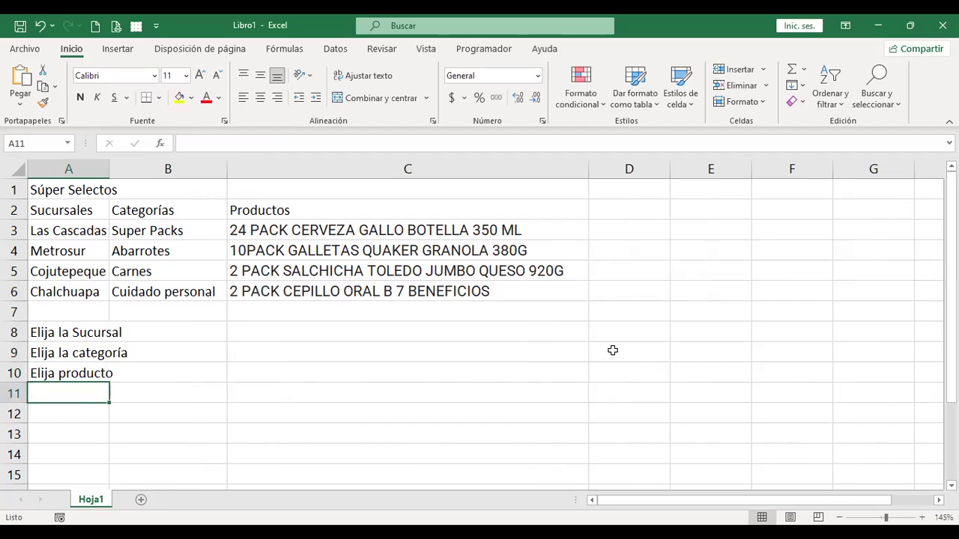
double_click(108, 170)
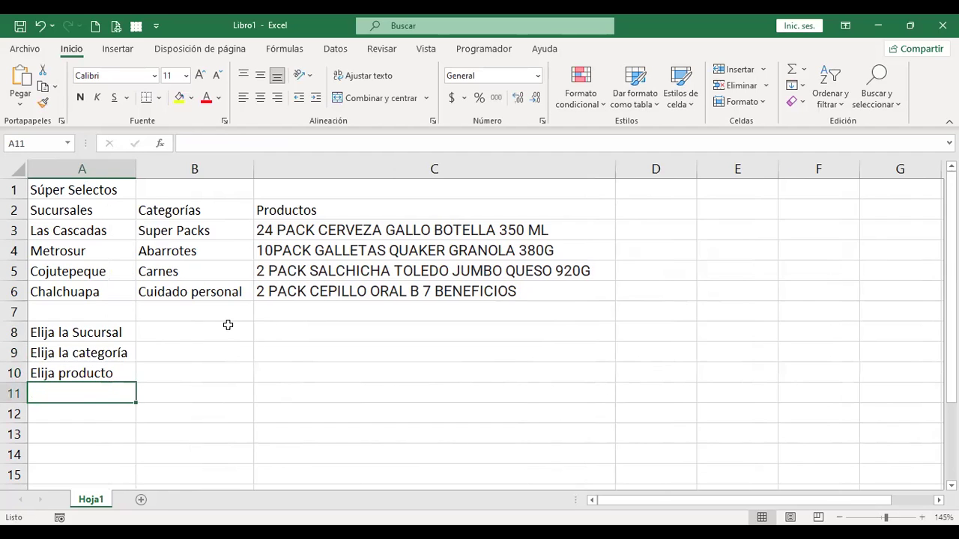
Step: Add a data validation list to cell B8 with the branches in =$A$3:$A$6 as source, and check its dropdown choices
left_click(225, 329)
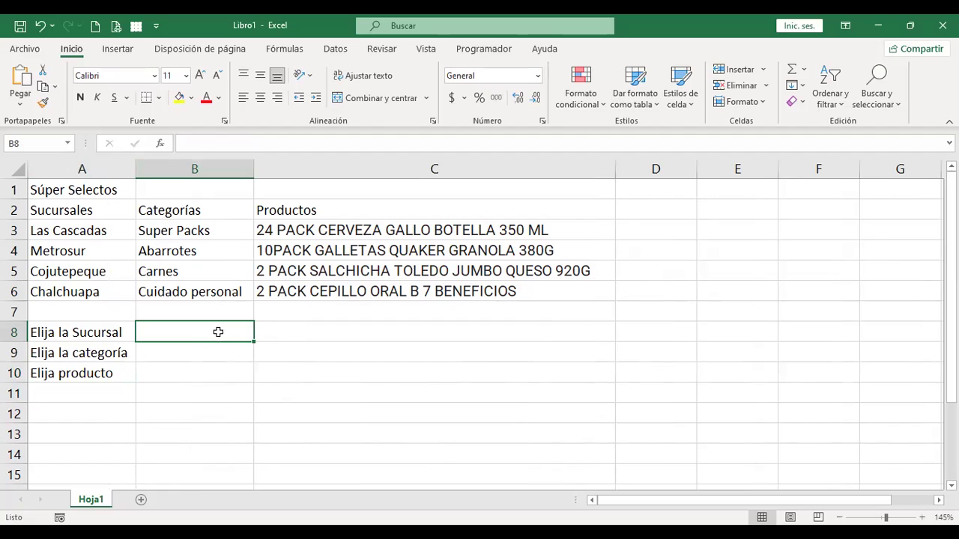
left_click(334, 53)
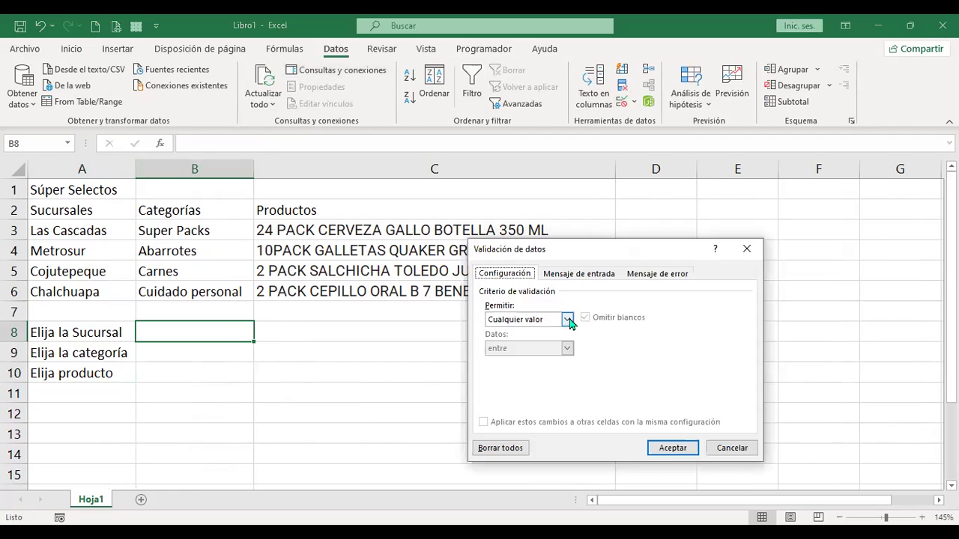
left_click(567, 320)
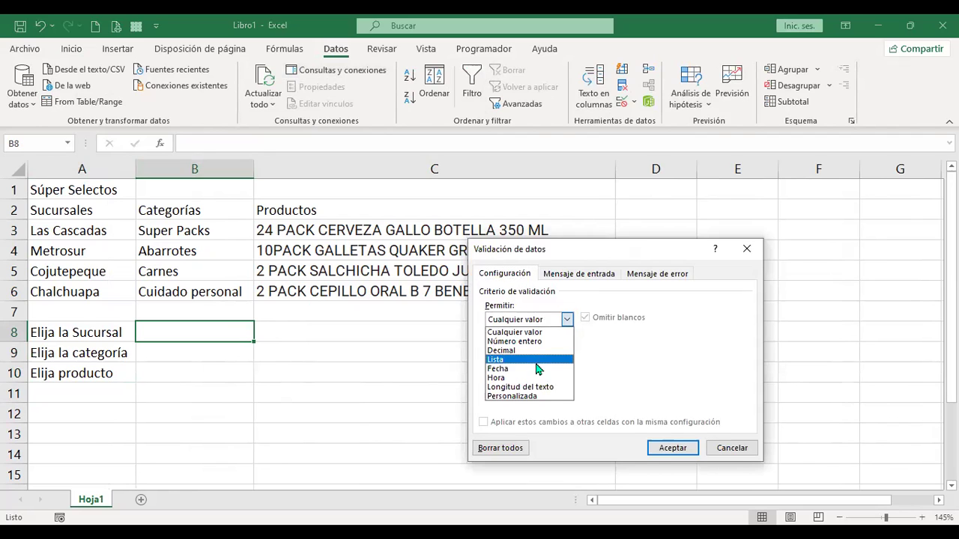
left_click(536, 361)
left_click(546, 378)
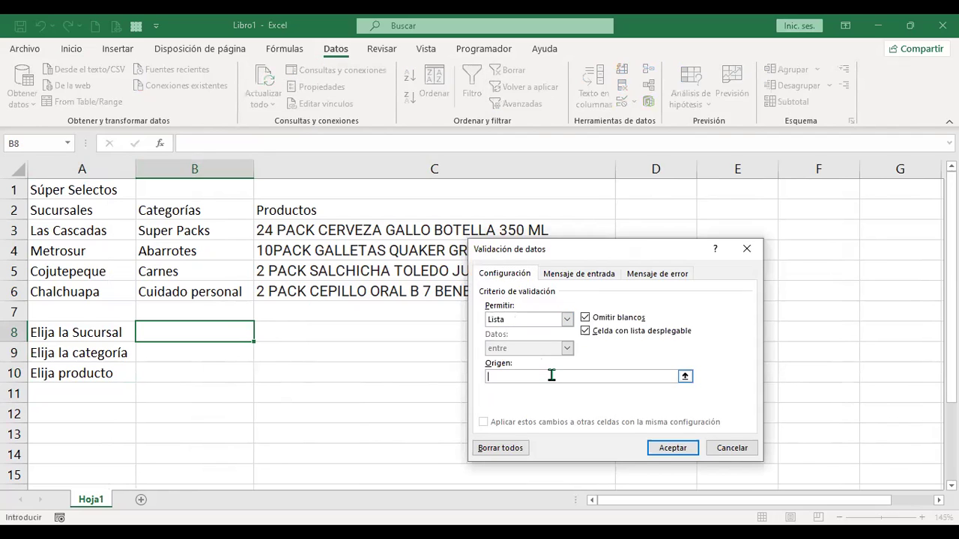
left_click(100, 230)
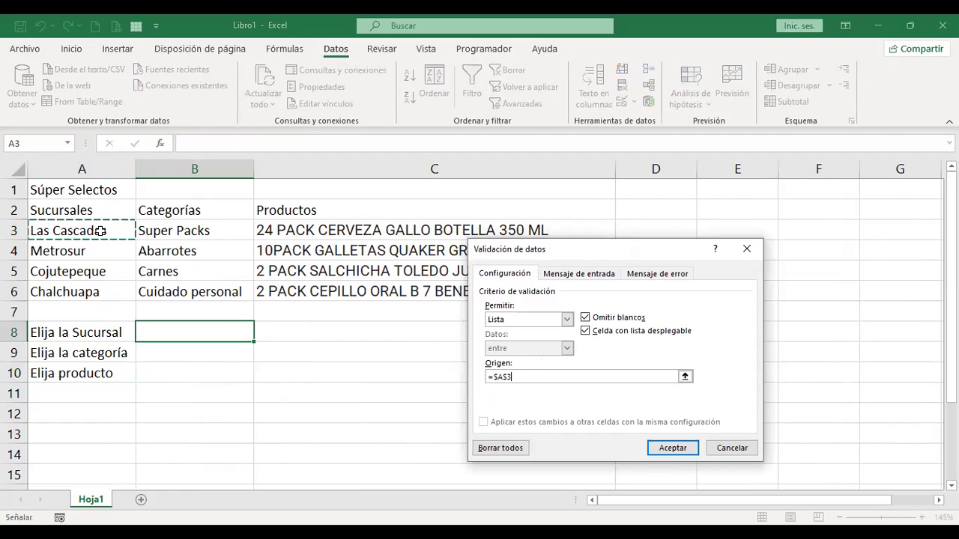
left_click_drag(100, 283, 101, 286)
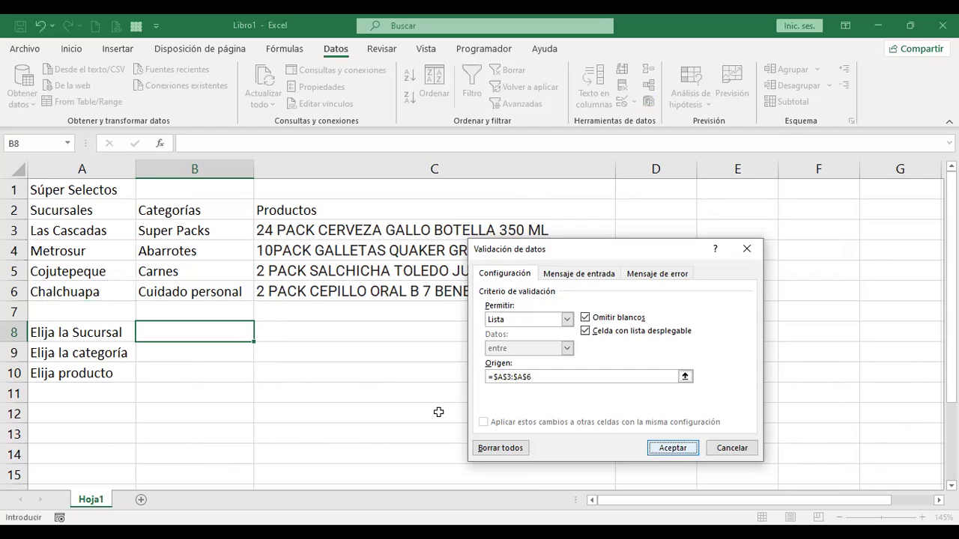
key("Return")
left_click(261, 335)
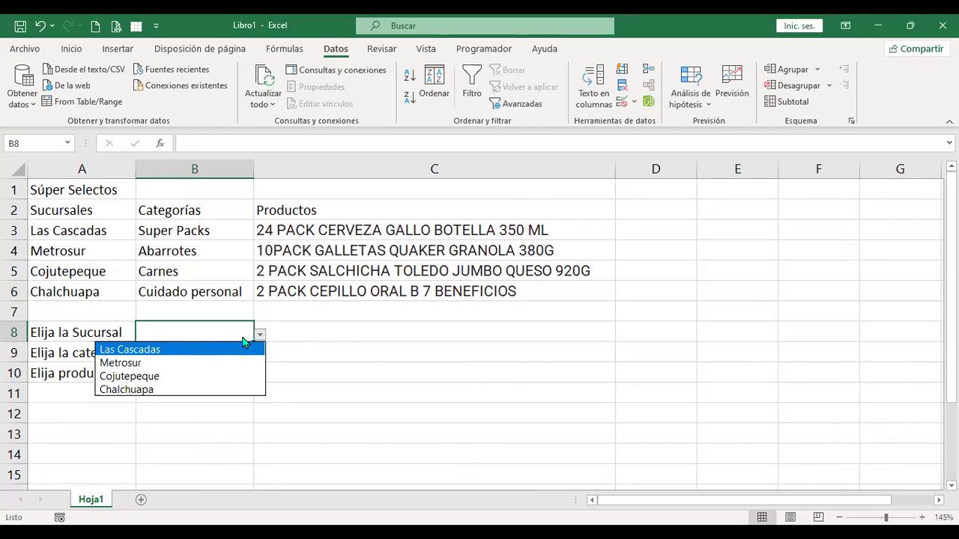
key("Escape")
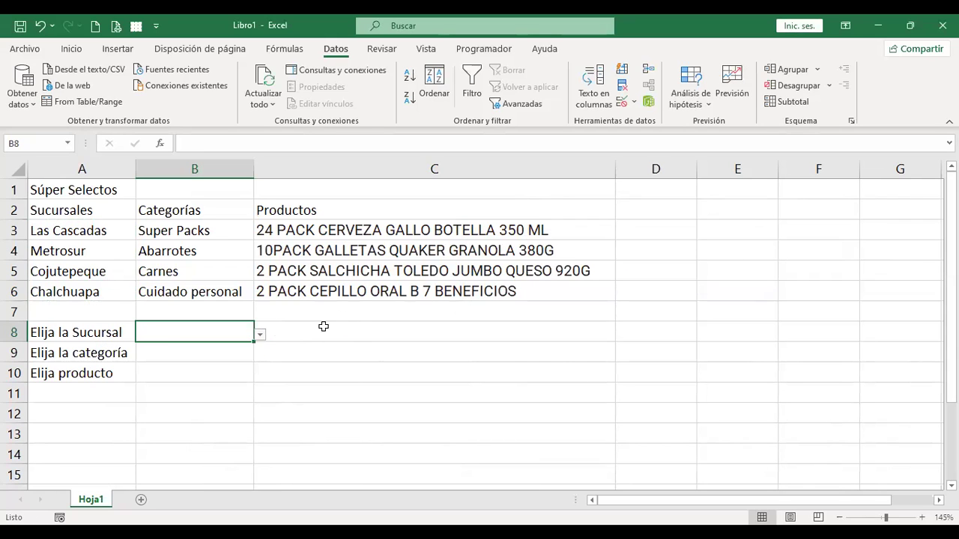
Step: Name the category range B3:B6 "Categorías"
left_click(188, 351)
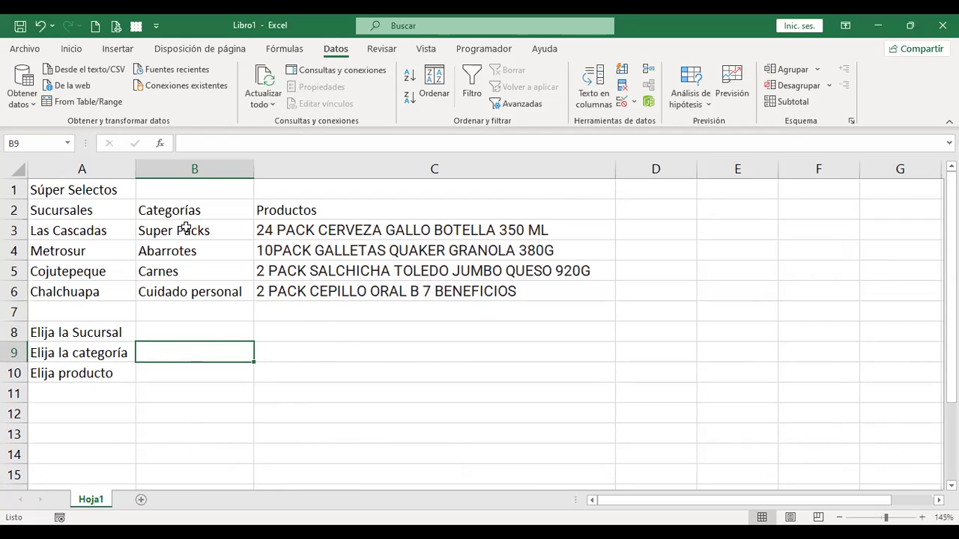
left_click_drag(185, 228, 190, 289)
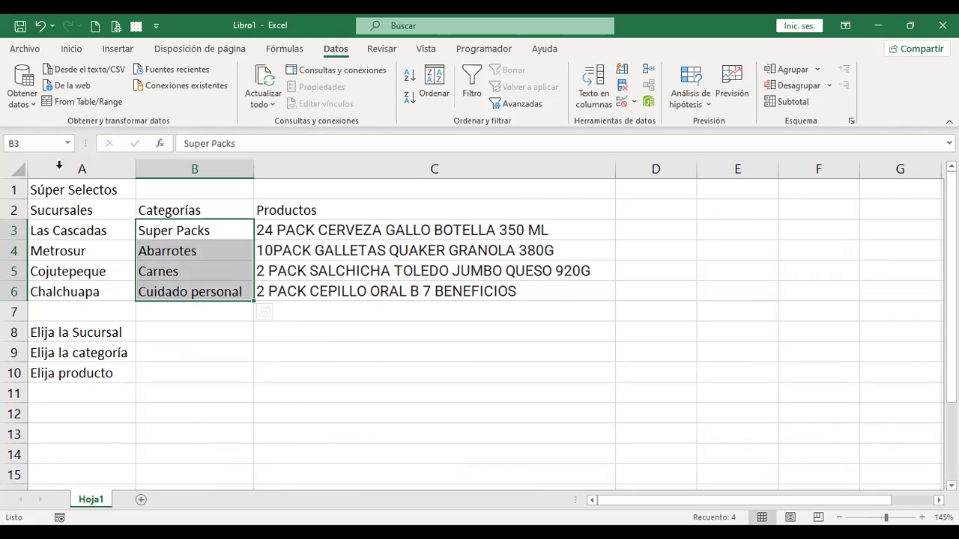
left_click(45, 139)
type("Categorías")
key("Return")
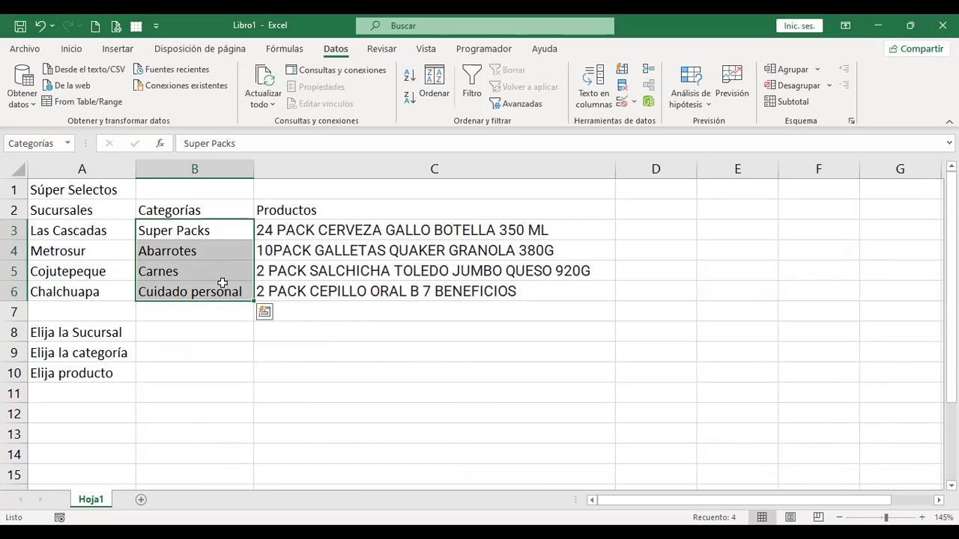
Step: Add a data validation list to cell B9 with the source =indirecto($B$8), accepting it despite the source error
left_click(214, 353)
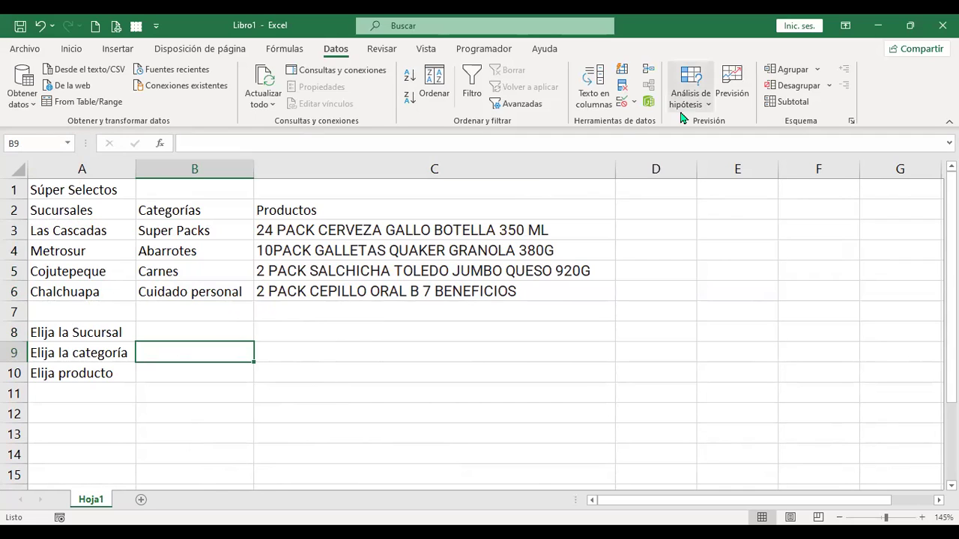
left_click(622, 104)
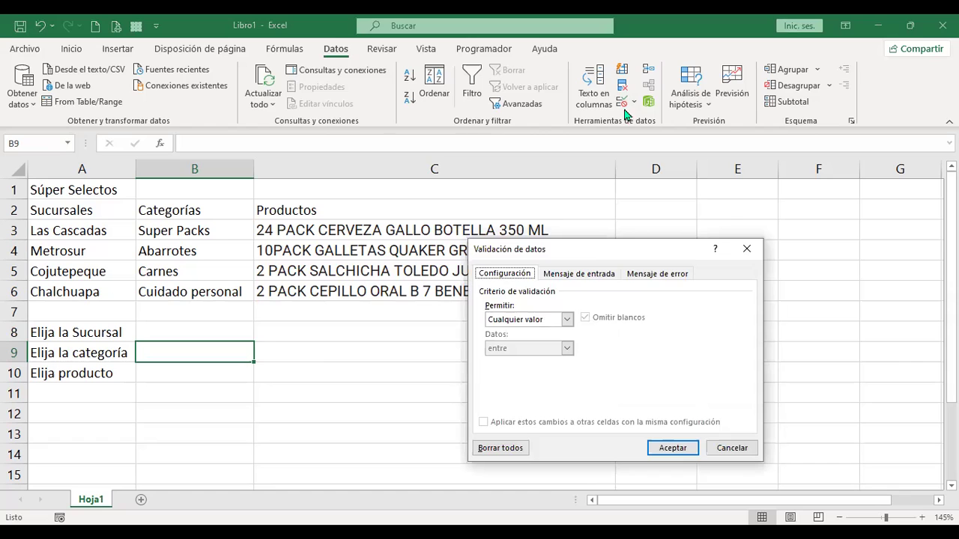
left_click(568, 320)
left_click(522, 362)
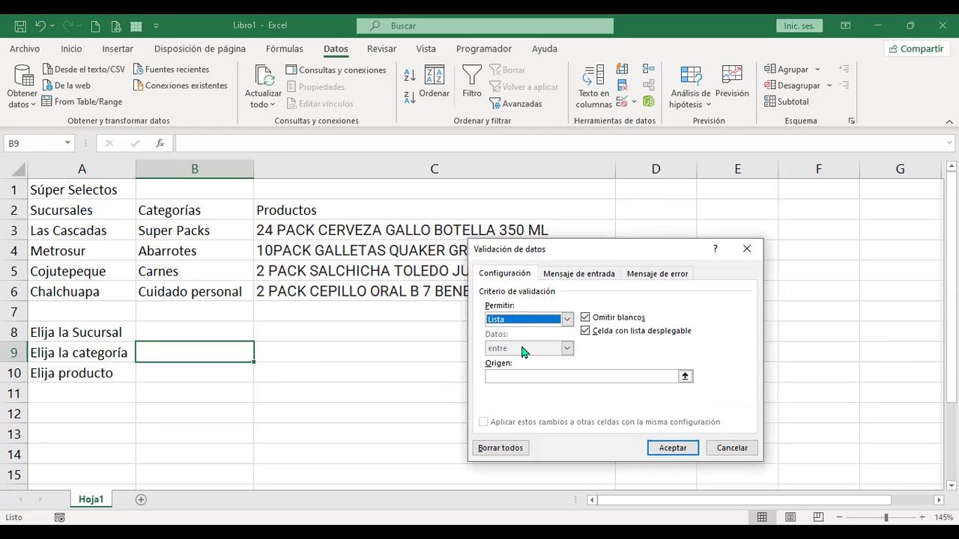
left_click(552, 377)
type("=indirecto(")
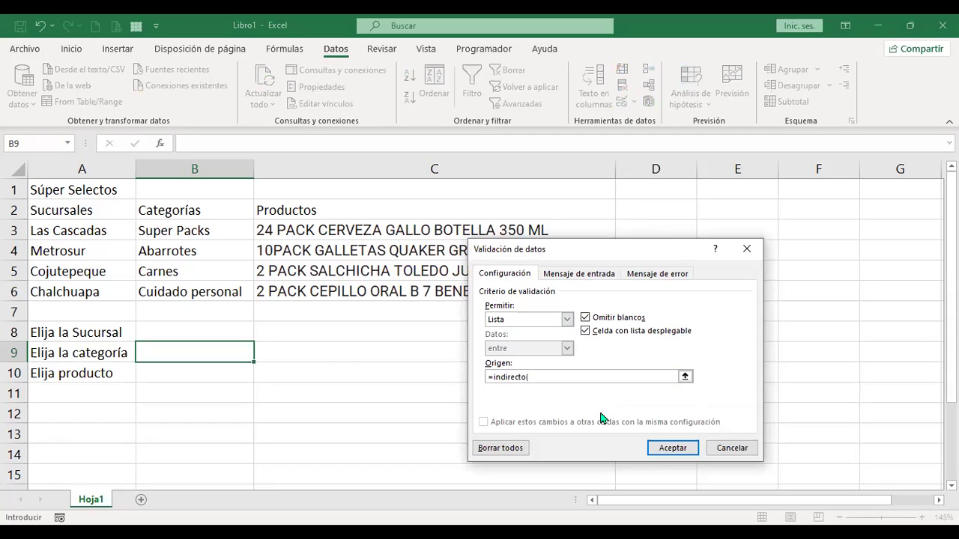
left_click(214, 328)
type(")")
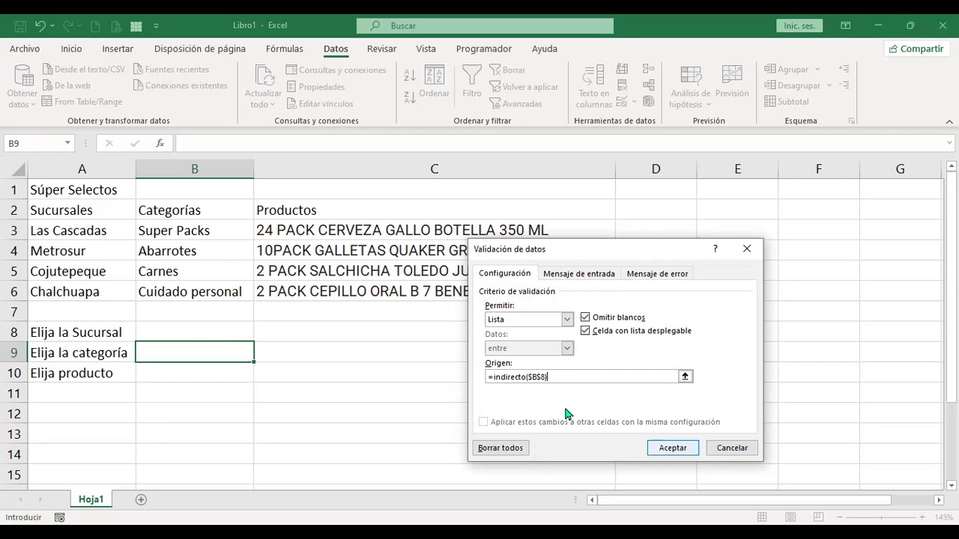
key("Return")
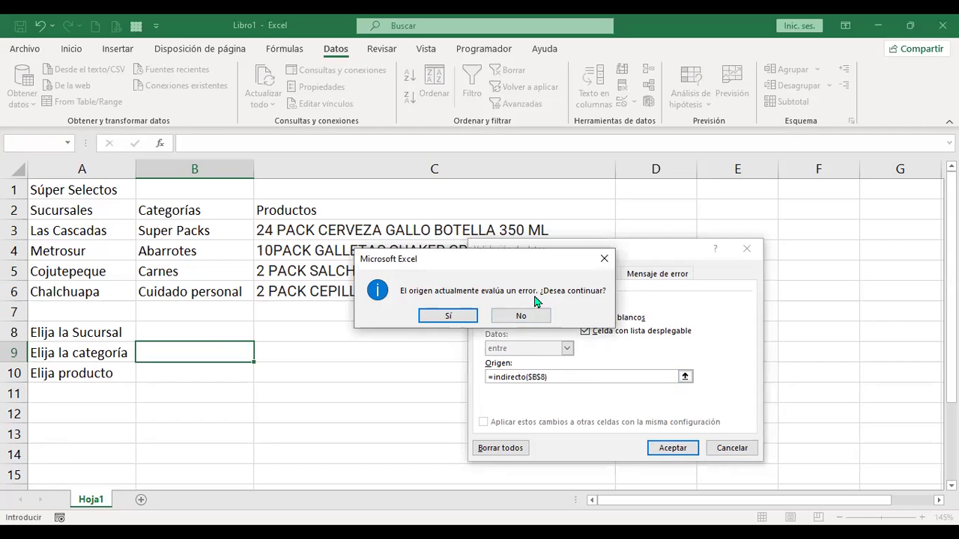
left_click(448, 316)
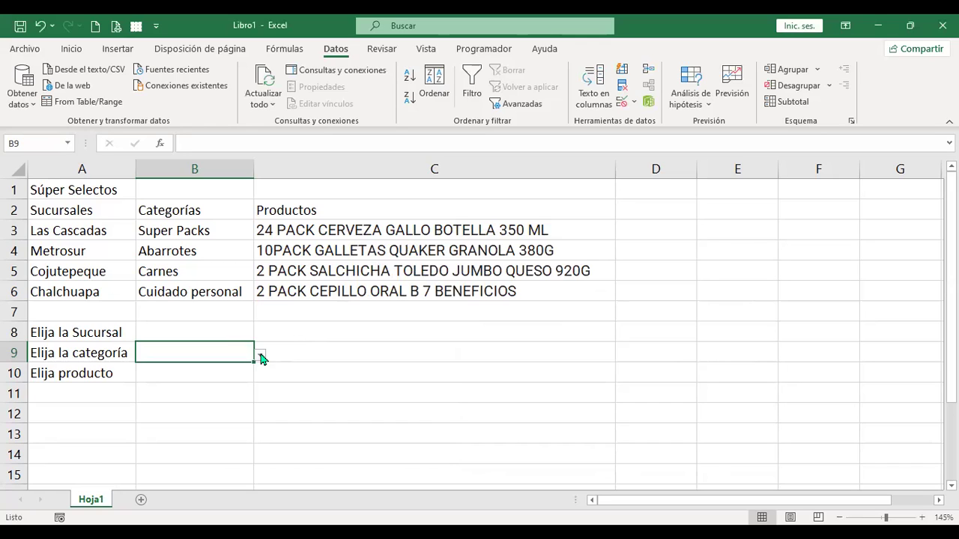
Step: Choose the branch Las Cascadas from the dropdown in B8 and check the category cell B9
left_click(198, 332)
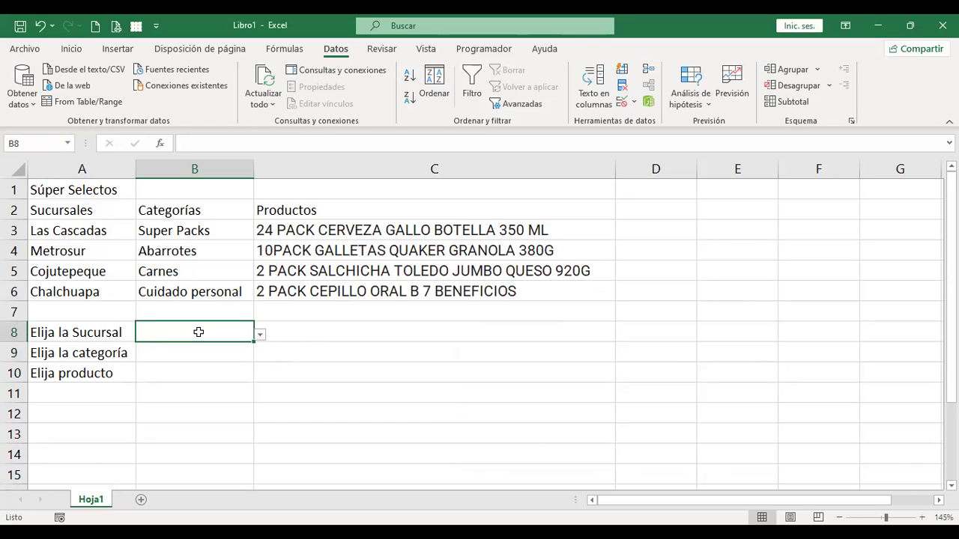
left_click(260, 337)
left_click(131, 349)
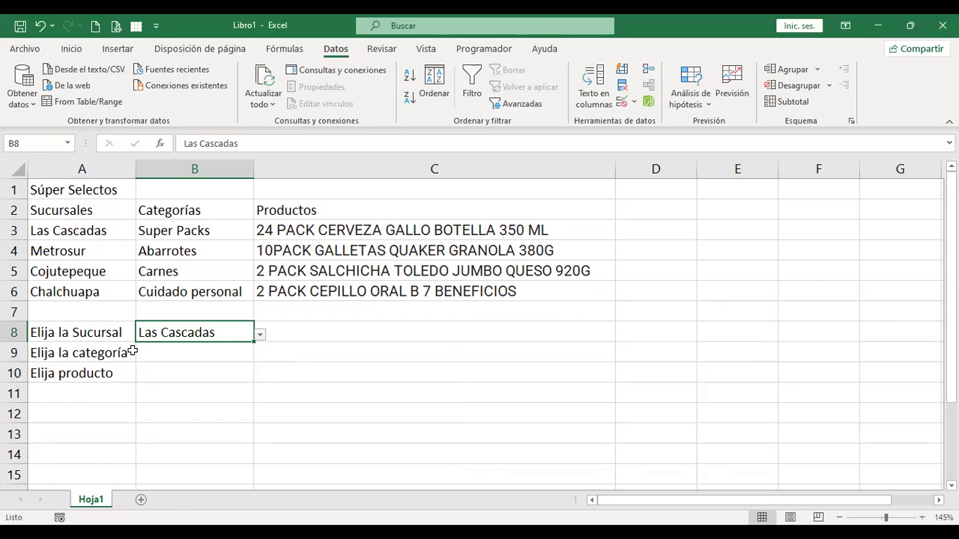
left_click(212, 349)
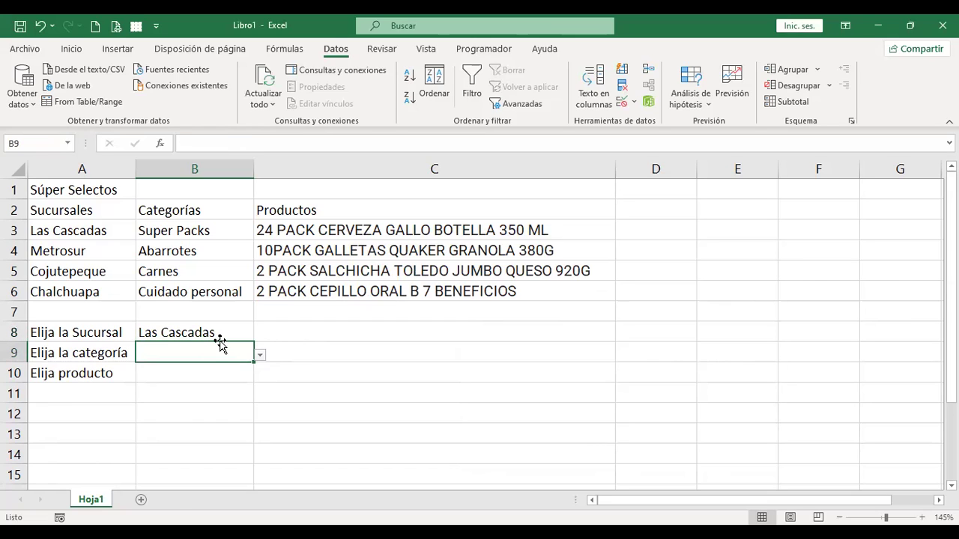
left_click(218, 335)
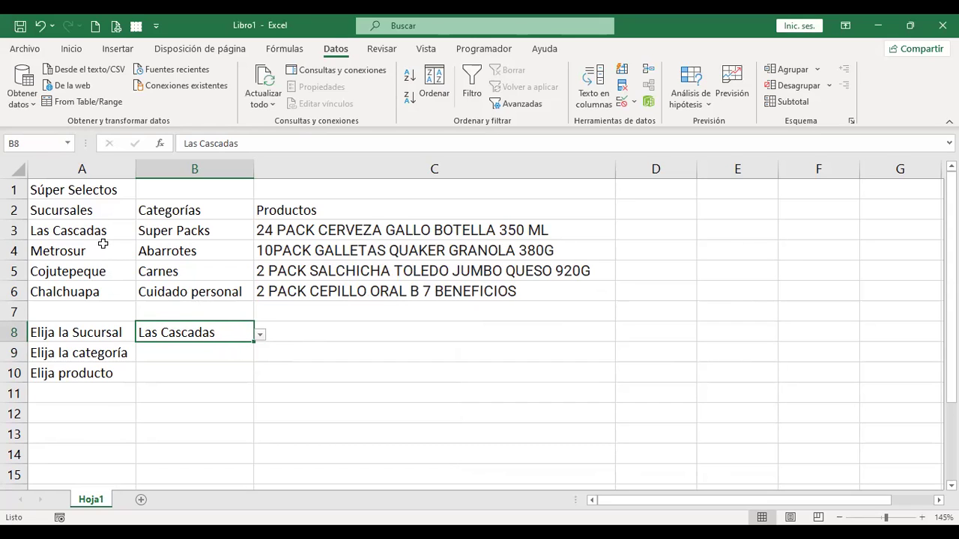
Step: Name the branch range A3:A6 "Sucursales"
left_click_drag(98, 230, 107, 294)
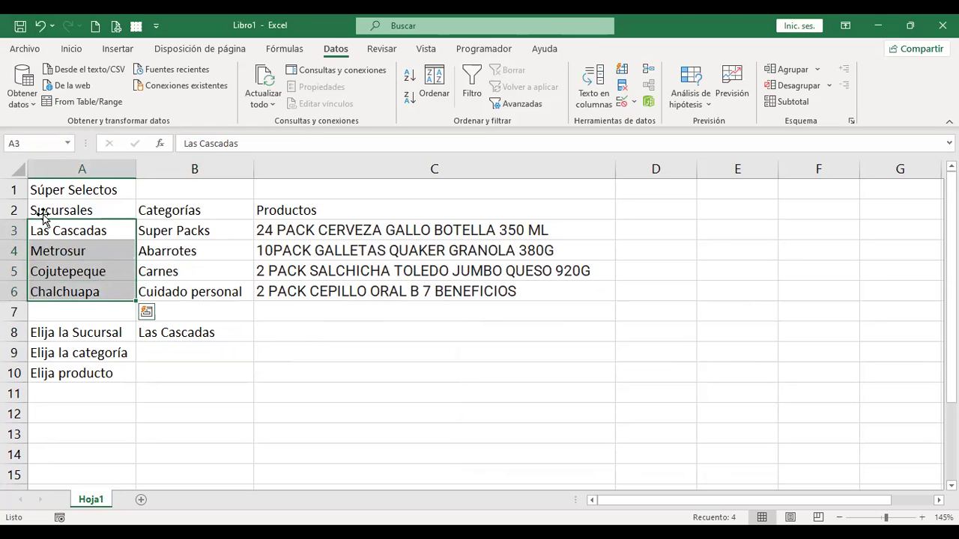
left_click(35, 144)
type("S")
type("ucura")
type("ales")
key("Return")
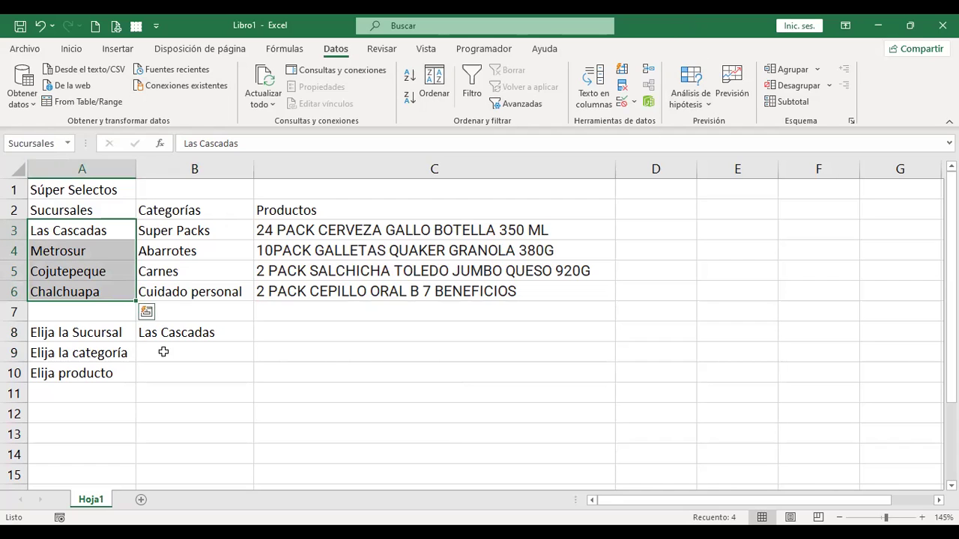
Step: Switch the branch in B8 to Metrosur and back to Las Cascadas, checking the category cell B9 for each choice
left_click(234, 325)
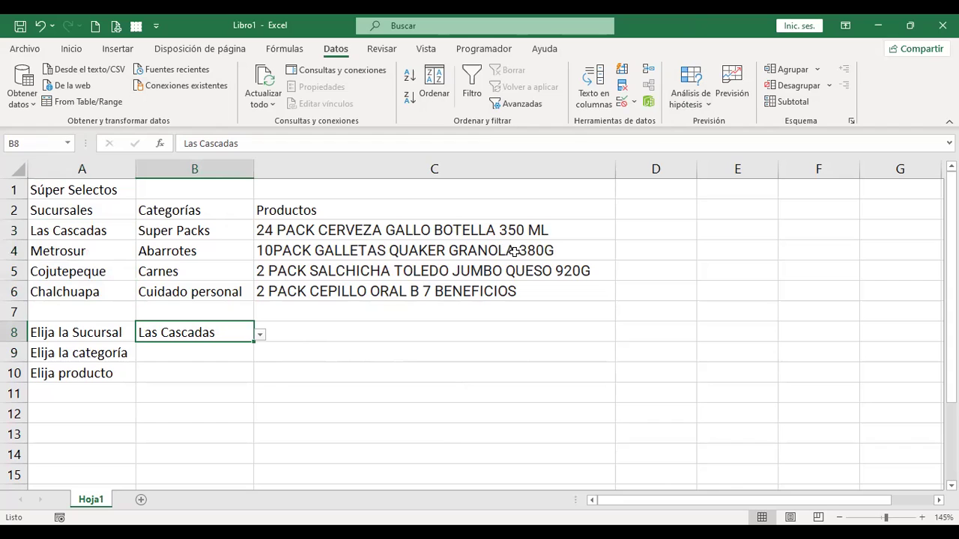
left_click(259, 339)
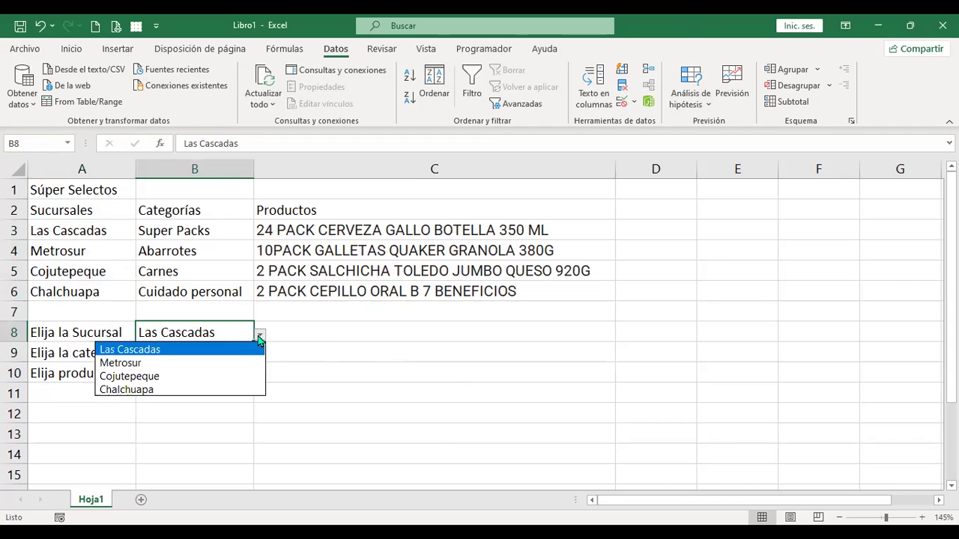
left_click(180, 362)
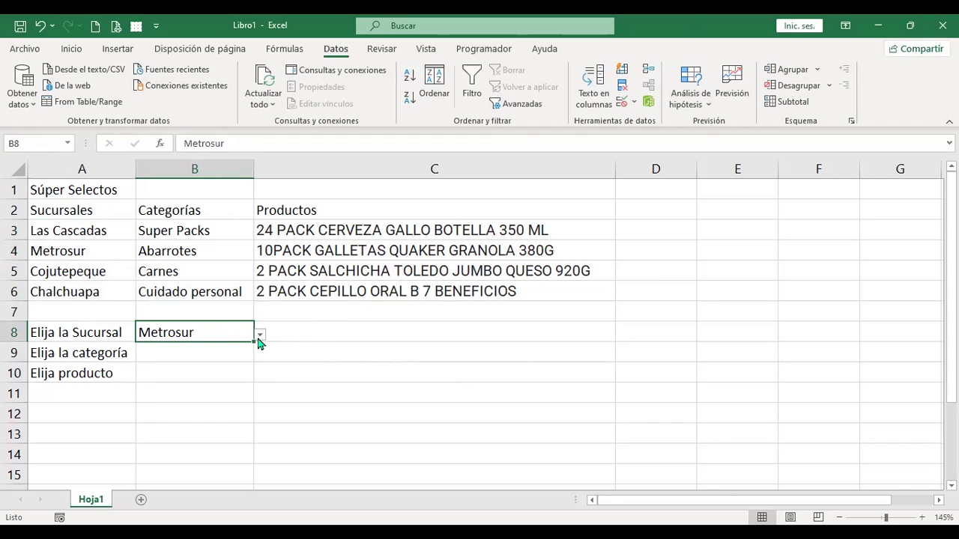
left_click(221, 357)
left_click(231, 348)
left_click(235, 332)
left_click(259, 335)
key("Escape")
left_click(229, 349)
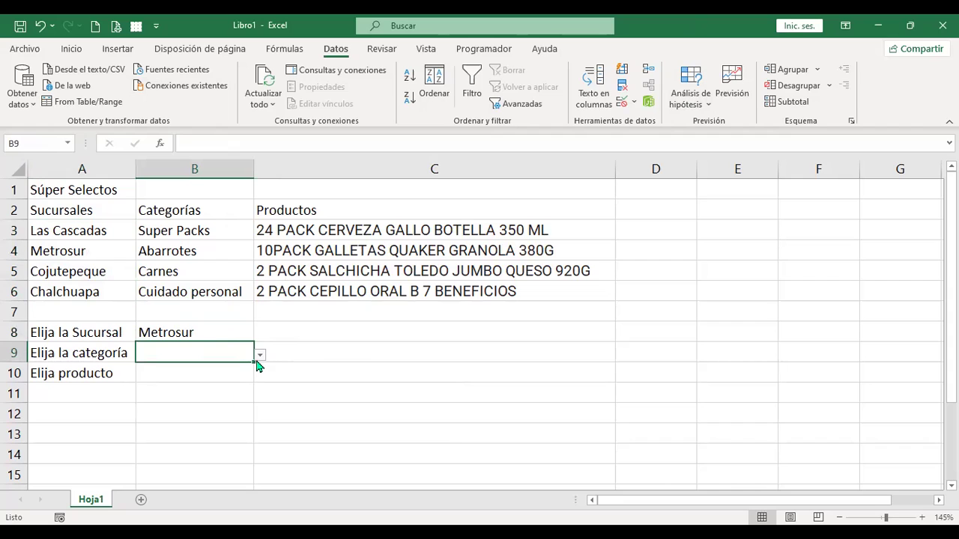
left_click(227, 332)
left_click(259, 337)
left_click(204, 350)
left_click(241, 353)
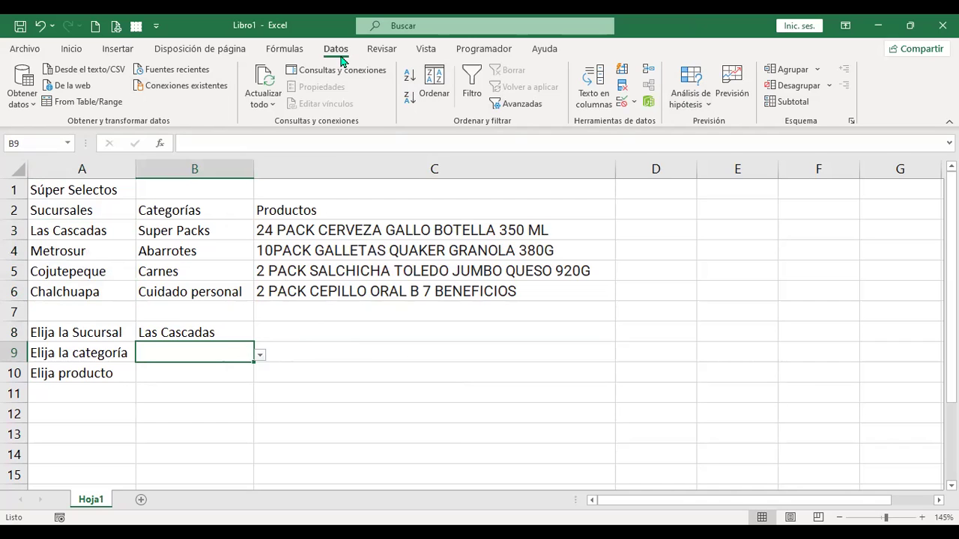
Step: Review the workbook's defined names and the ranges they refer to in the Name Manager
left_click(278, 49)
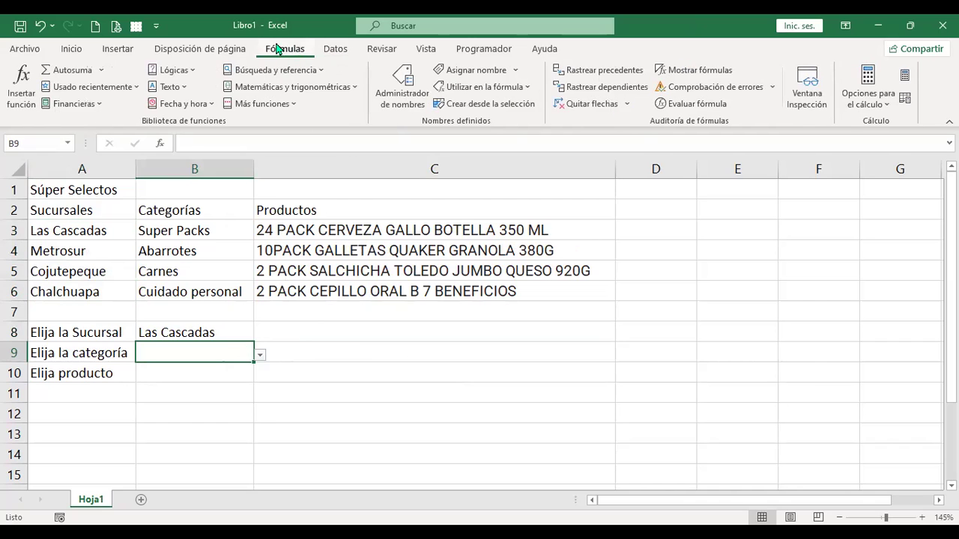
left_click(402, 99)
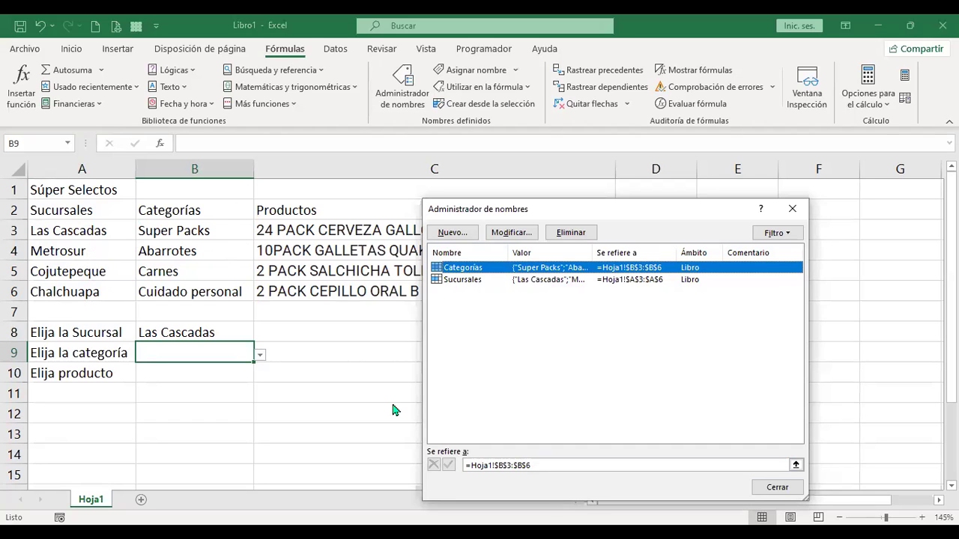
left_click(792, 493)
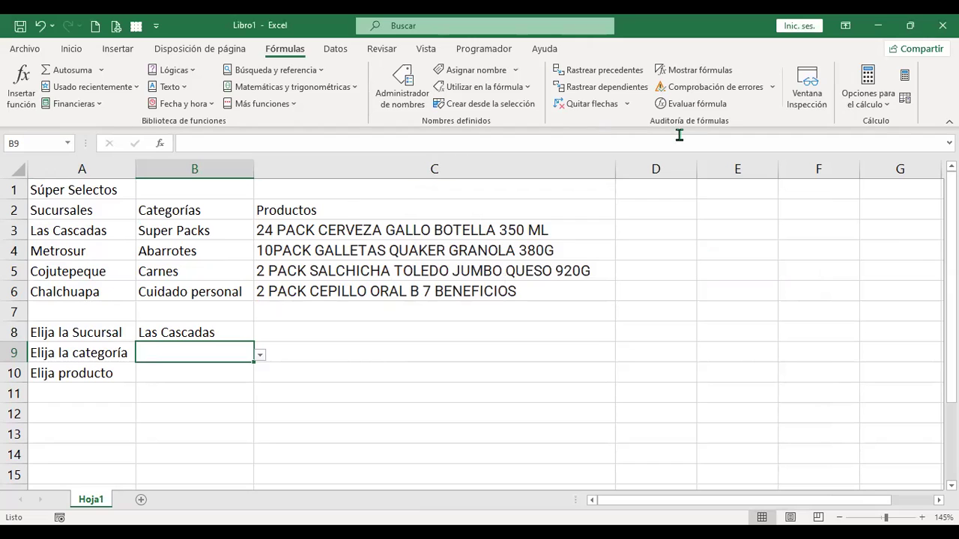
Step: Change the data validation list source of cell B9 to =INDIRECTO(Sucursales), accepting it despite the source error
left_click(333, 53)
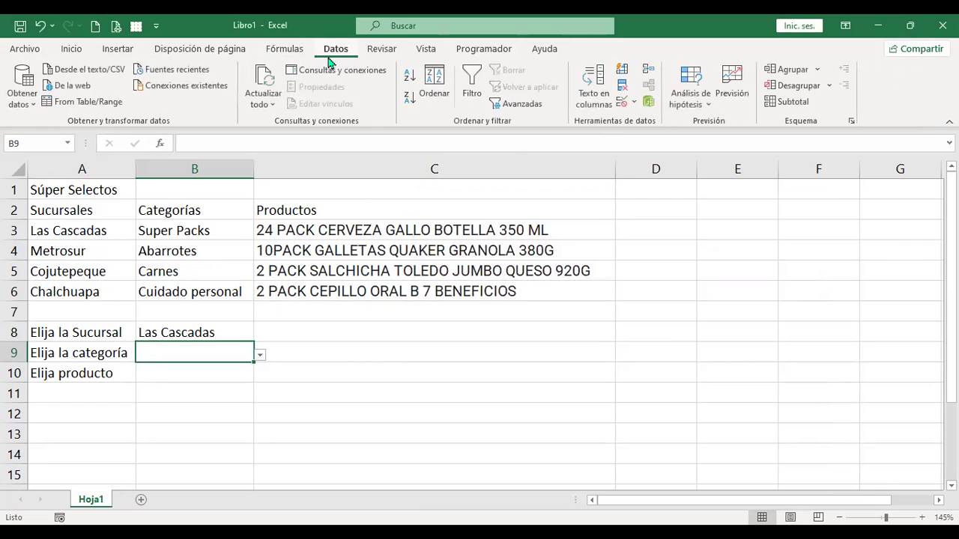
left_click(623, 104)
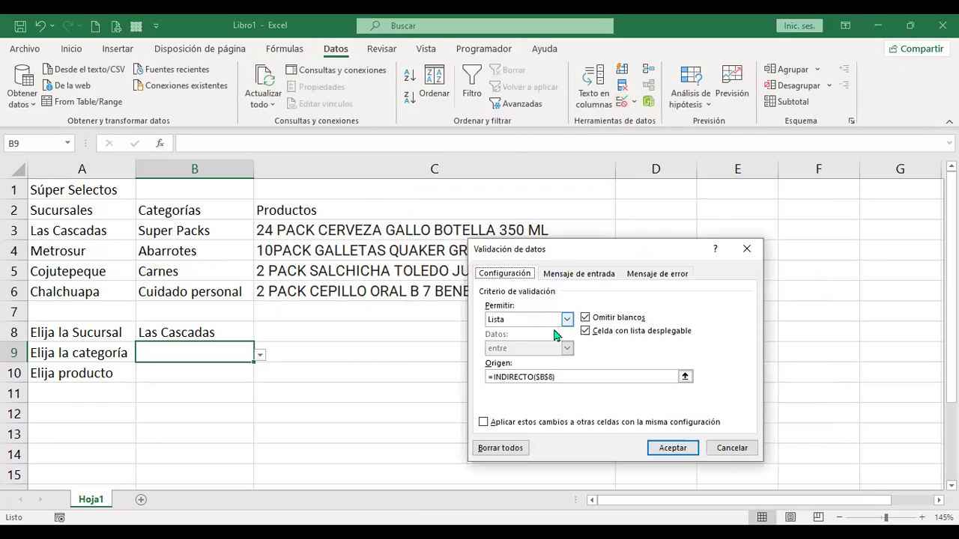
left_click(564, 377)
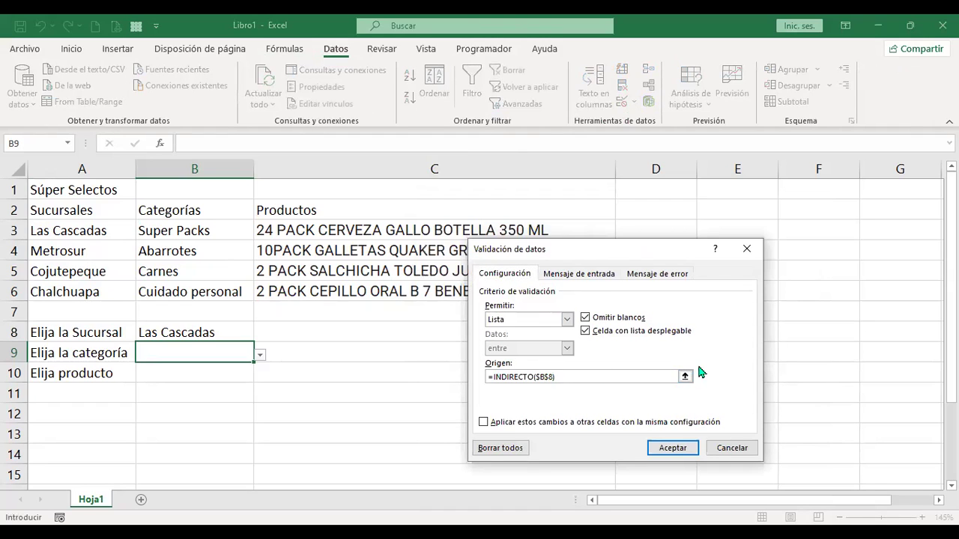
type("+")
key("Down")
key("BackSpace")
key("BackSpace")
key("BackSpace")
key("BackSpace")
key("BackSpace")
key("BackSpace")
key("BackSpace")
key("BackSpace")
key("BackSpace")
key("BackSpace")
key("BackSpace")
key("BackSpace")
key("BackSpace")
key("BackSpace")
type("(Sucursales")
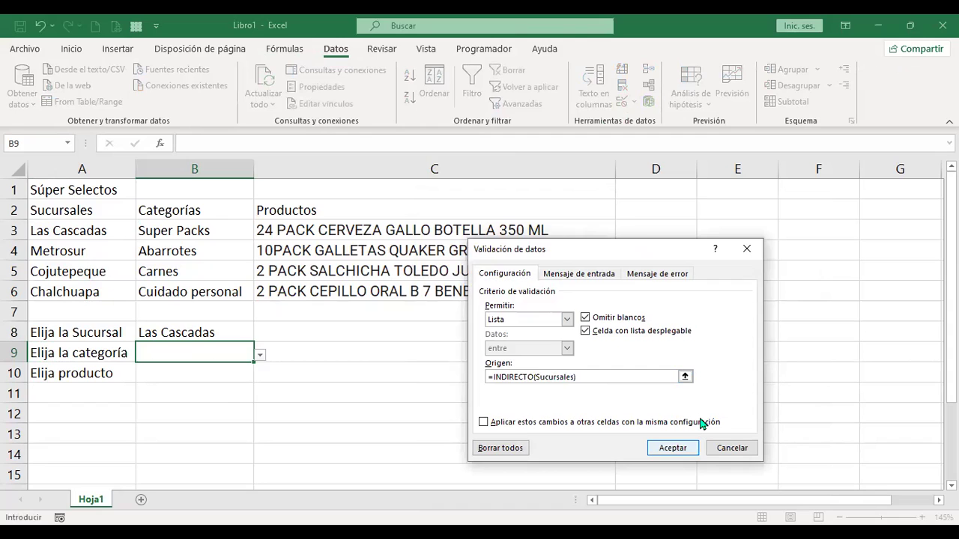
type(")")
key("Return")
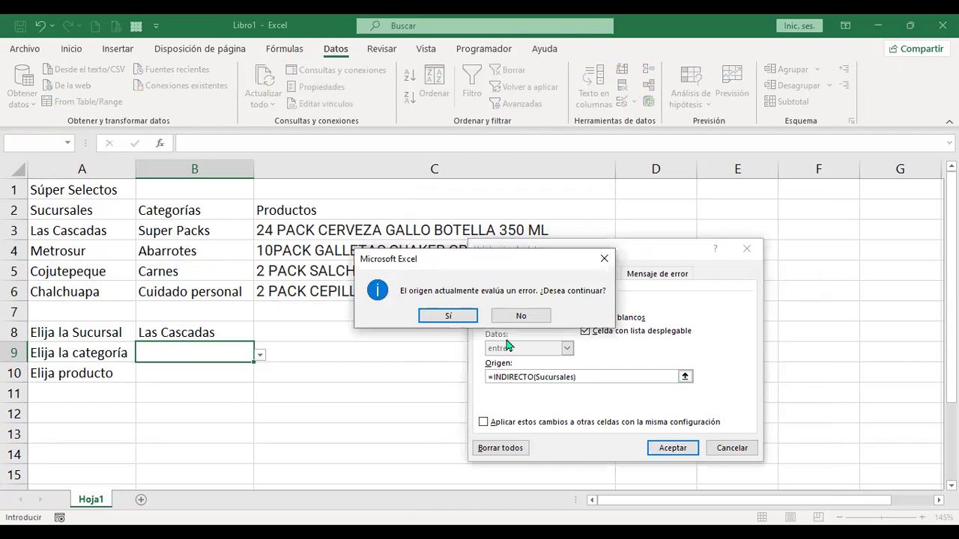
left_click(448, 316)
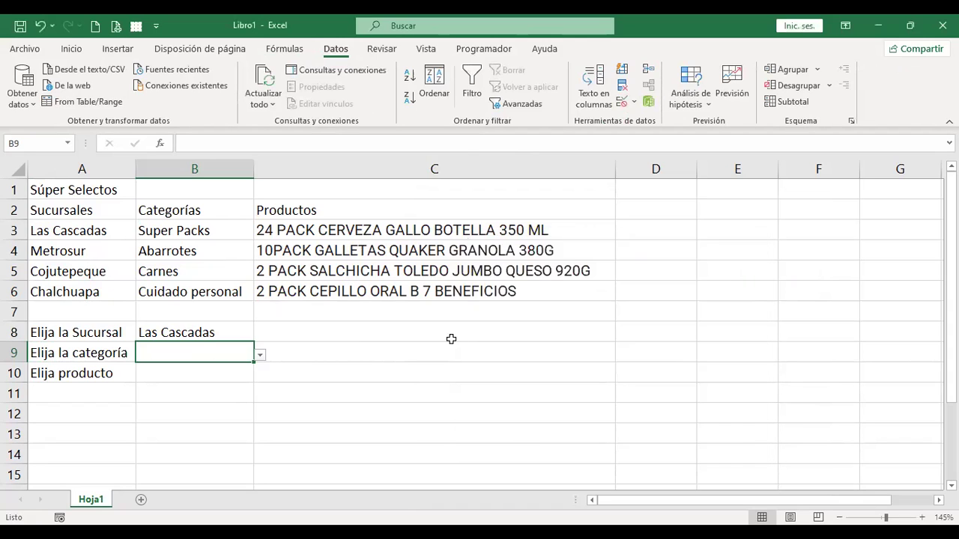
Step: Change the data validation list source of cell B8 to the named range with =Sucursales
left_click(249, 331)
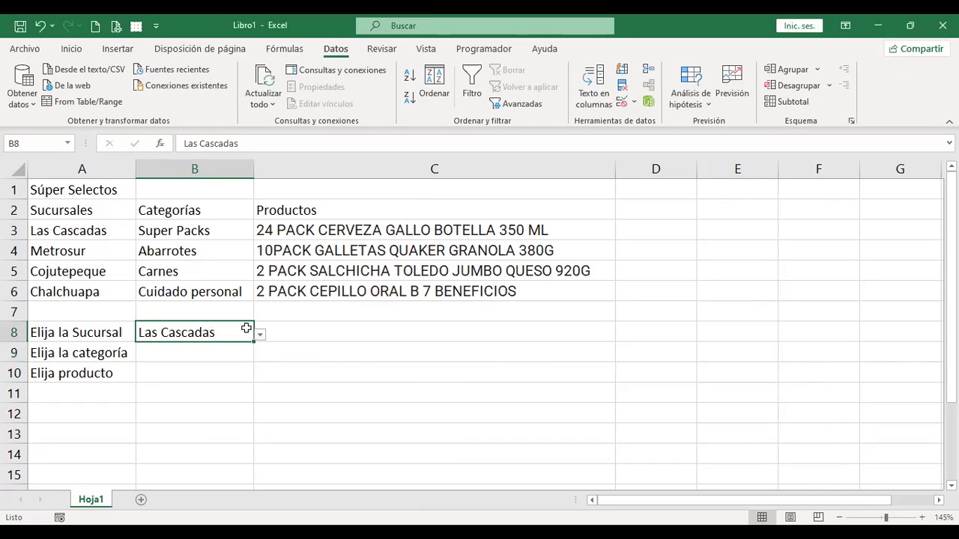
left_click(621, 105)
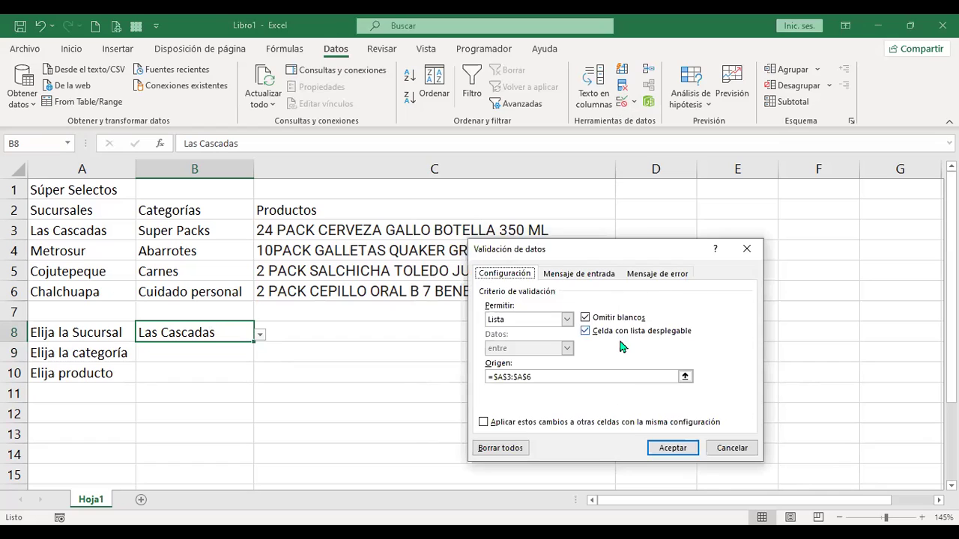
left_click(579, 375)
key("BackSpace")
key("BackSpace")
key("BackSpace")
key("BackSpace")
key("BackSpace")
key("BackSpace")
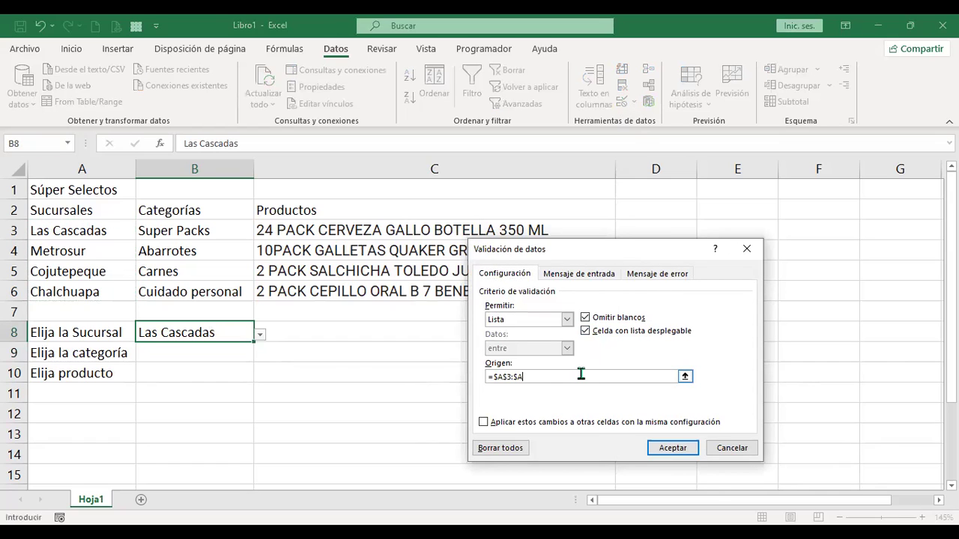
key("BackSpace")
key("BackSpace")
key("BackSpace")
type("Sur")
key("BackSpace")
type("cursales")
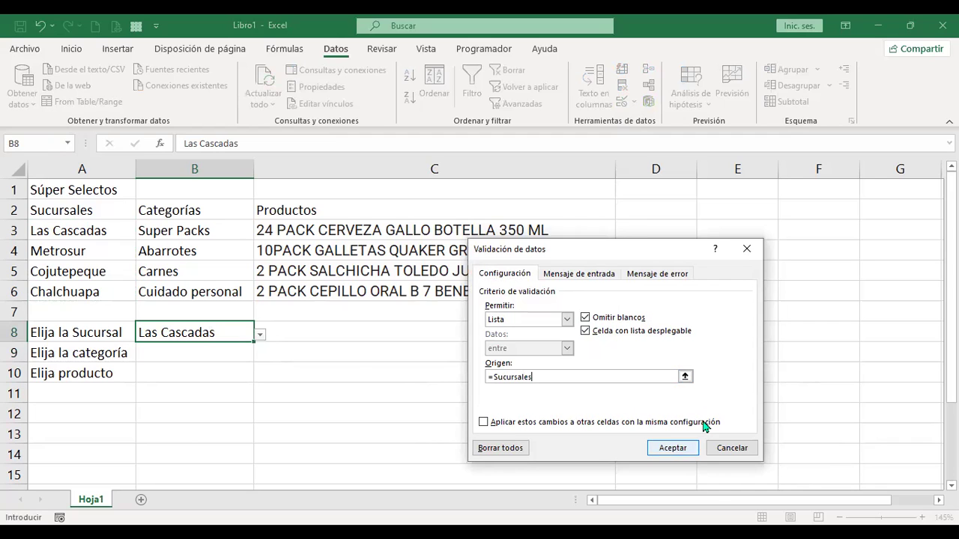
key("Return")
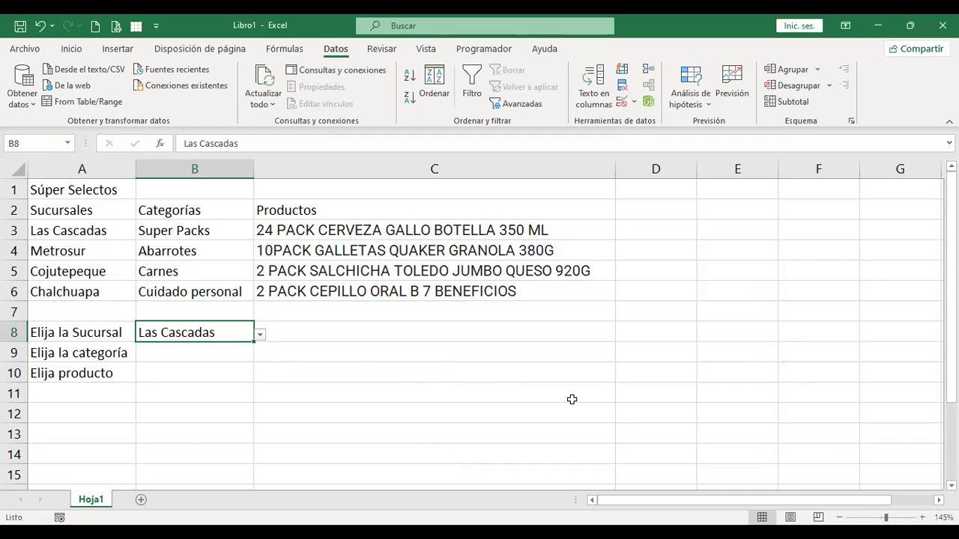
Step: Test the branch dropdown in B8 by choosing Metrosur and returning to Las Cascadas
left_click(239, 352)
left_click(232, 327)
left_click(260, 335)
left_click(211, 355)
left_click(260, 335)
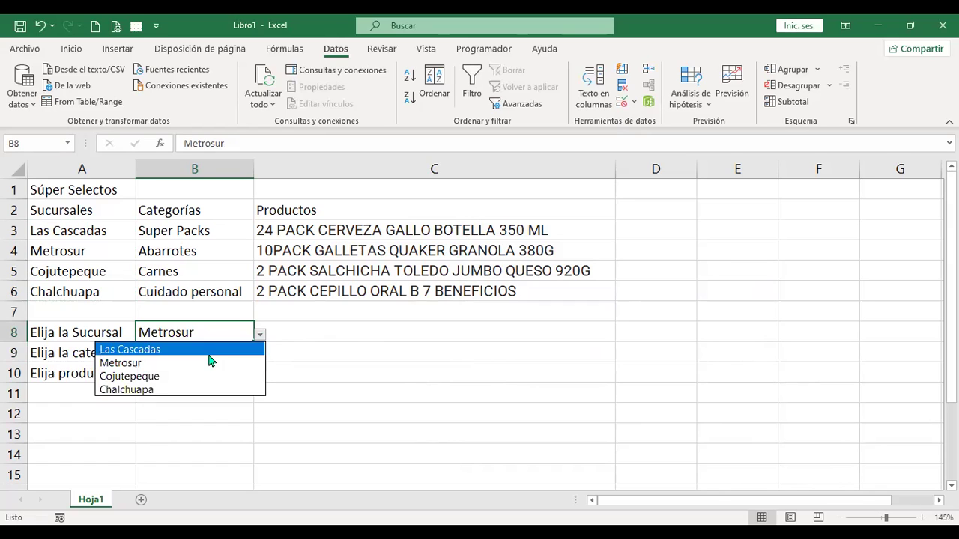
left_click(211, 352)
Step: Review the validation source of B8 and the range names of A3:A6 and B3:B6
left_click(621, 102)
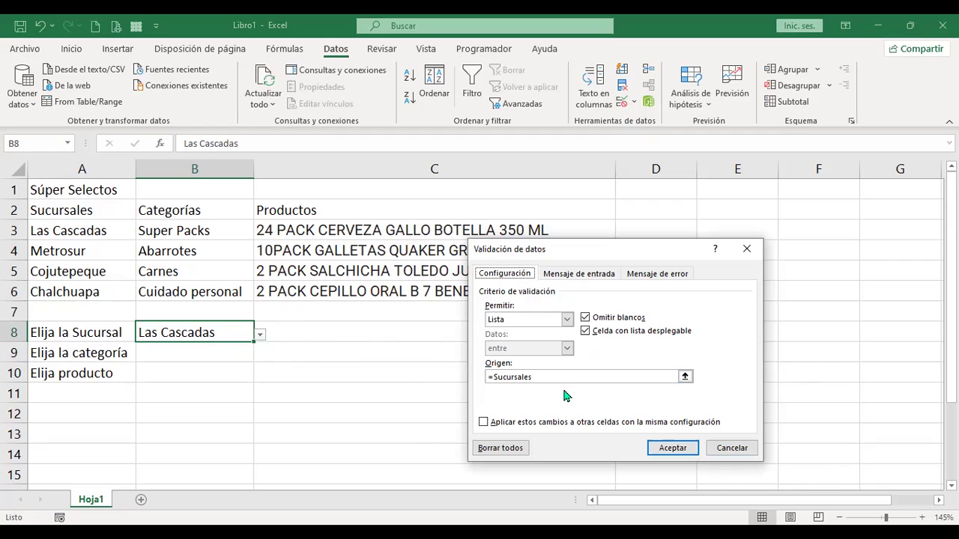
key("Escape")
left_click_drag(101, 229, 101, 292)
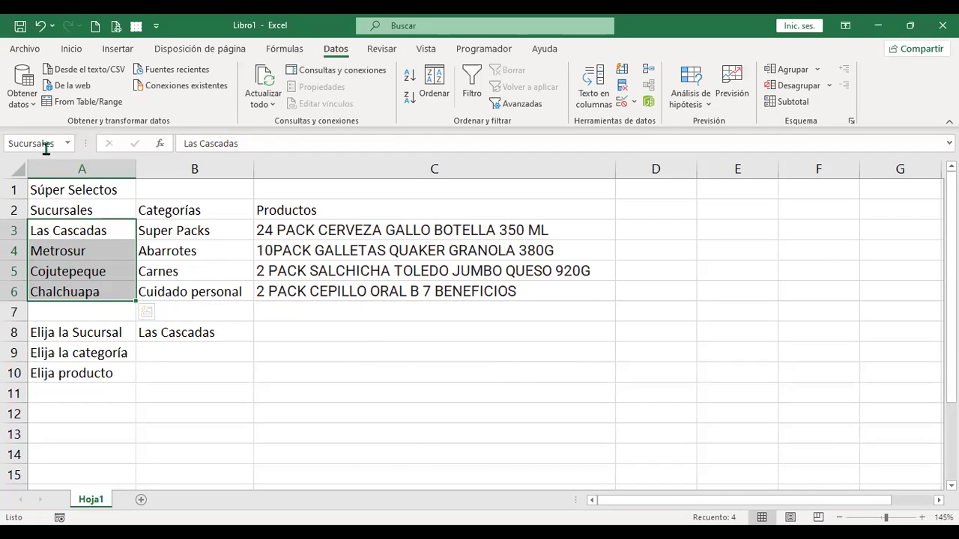
left_click_drag(220, 231, 220, 290)
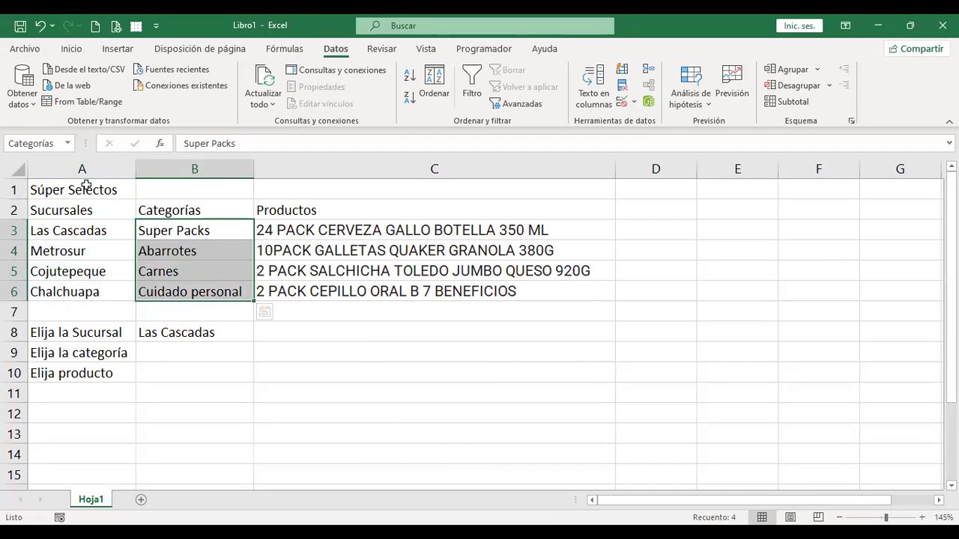
left_click(190, 353)
left_click(210, 332)
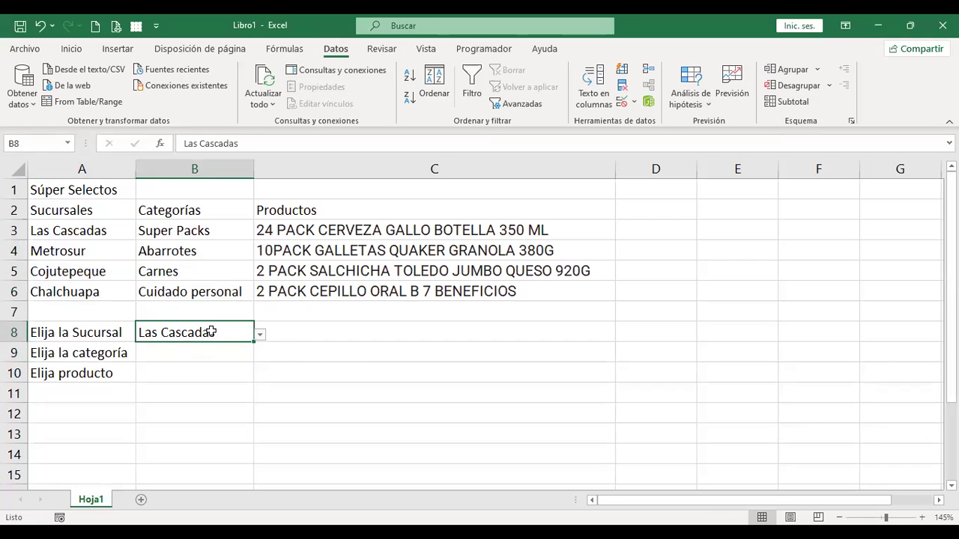
left_click(622, 101)
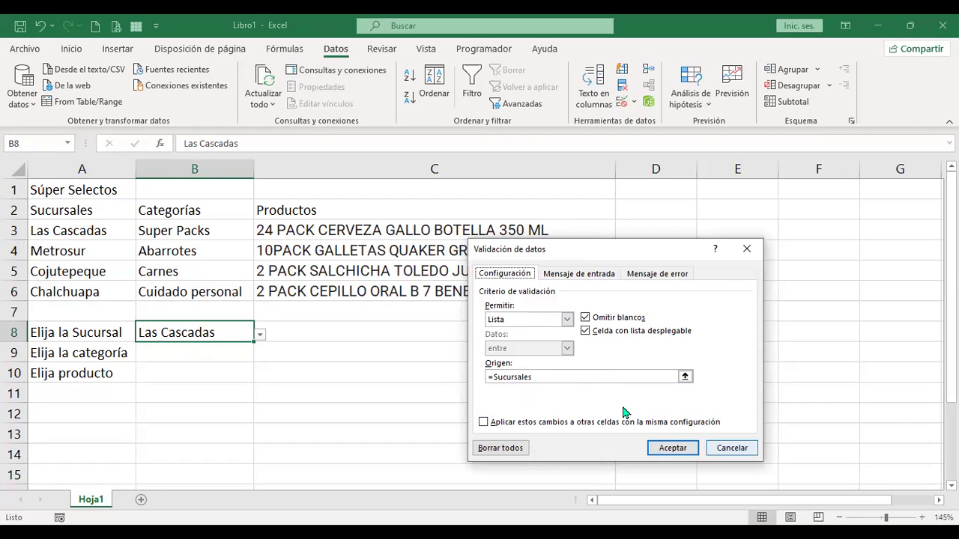
key("Tab")
key("Return")
key("Return")
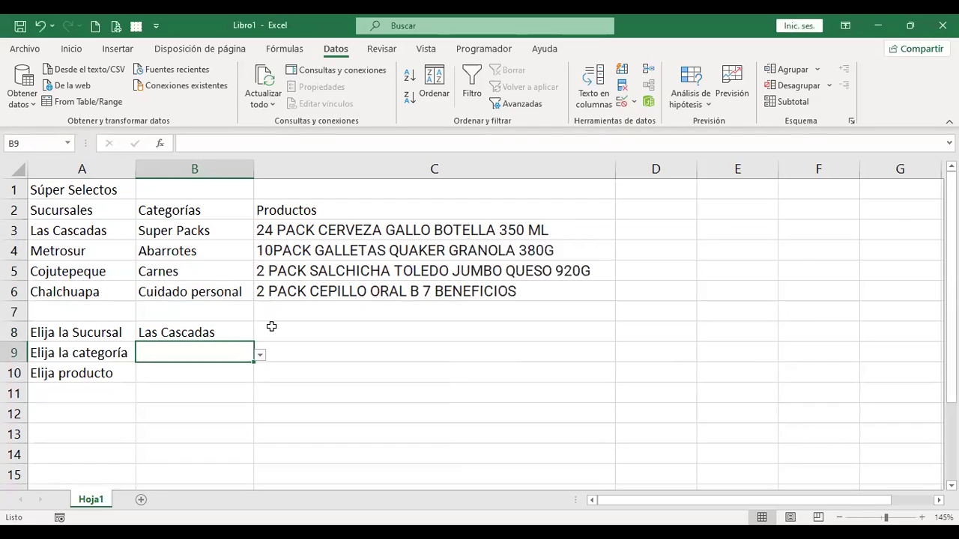
Step: Review the validation settings of B9 and accept the source =INDIRECTO(Sucursales) again
left_click(621, 102)
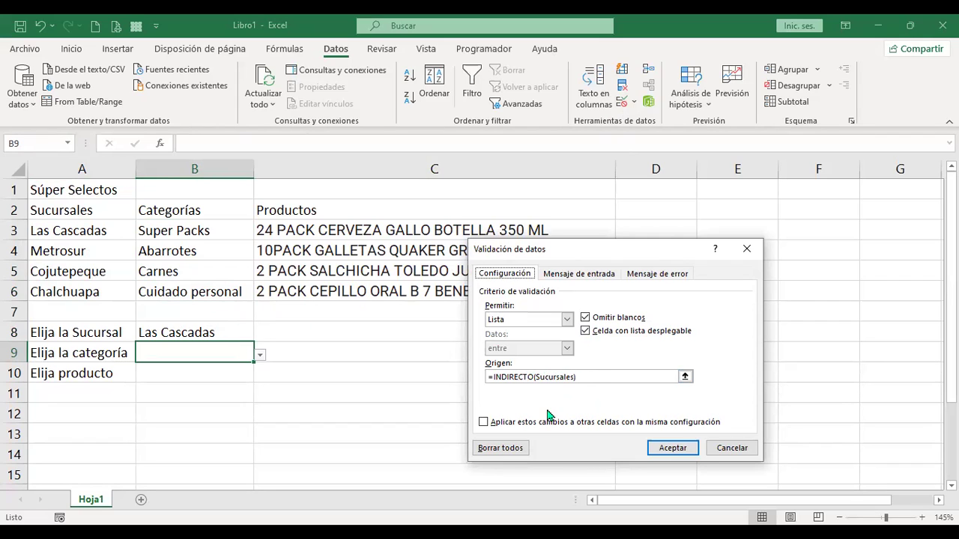
left_click(672, 448)
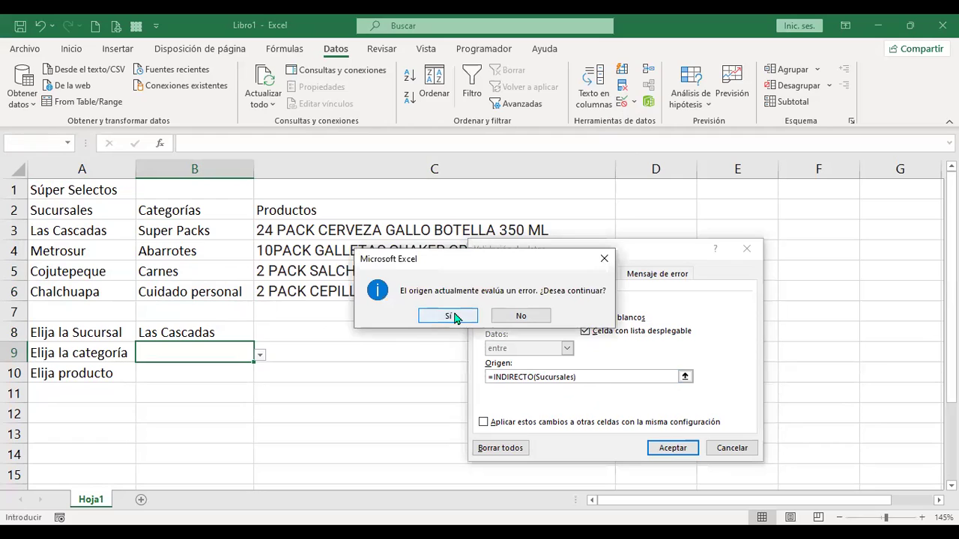
left_click(452, 317)
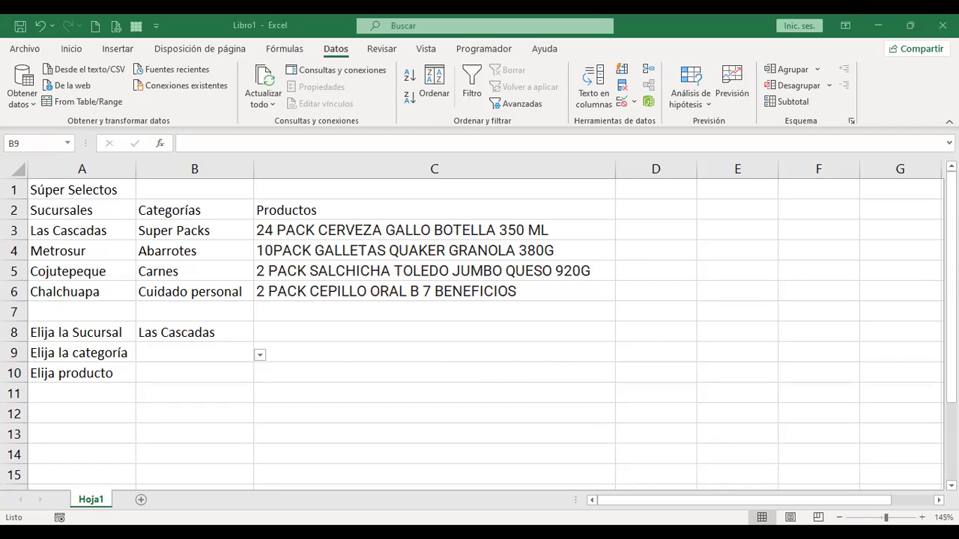
Step: Review the workbook's defined names Categorías and Sucursales and the ranges they refer to
left_click(226, 327)
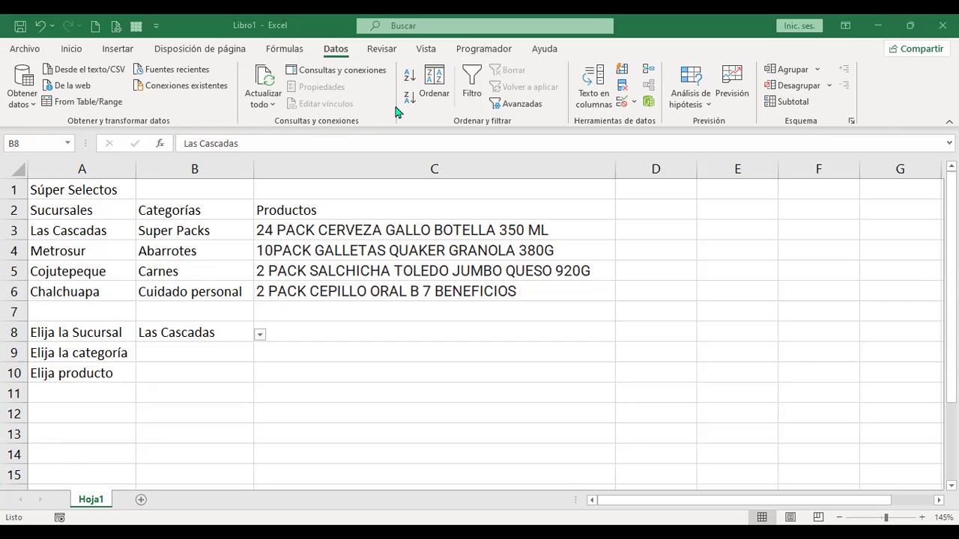
left_click(296, 52)
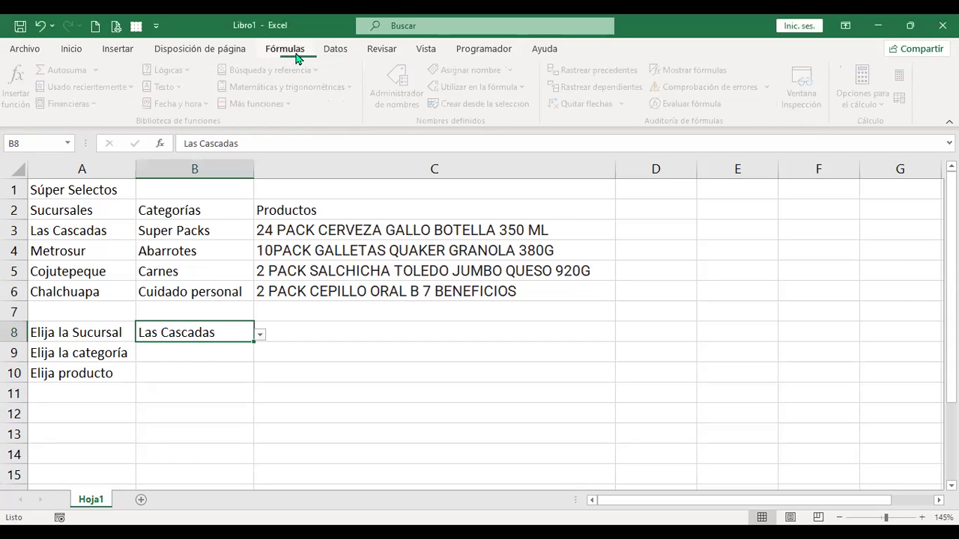
left_click(403, 86)
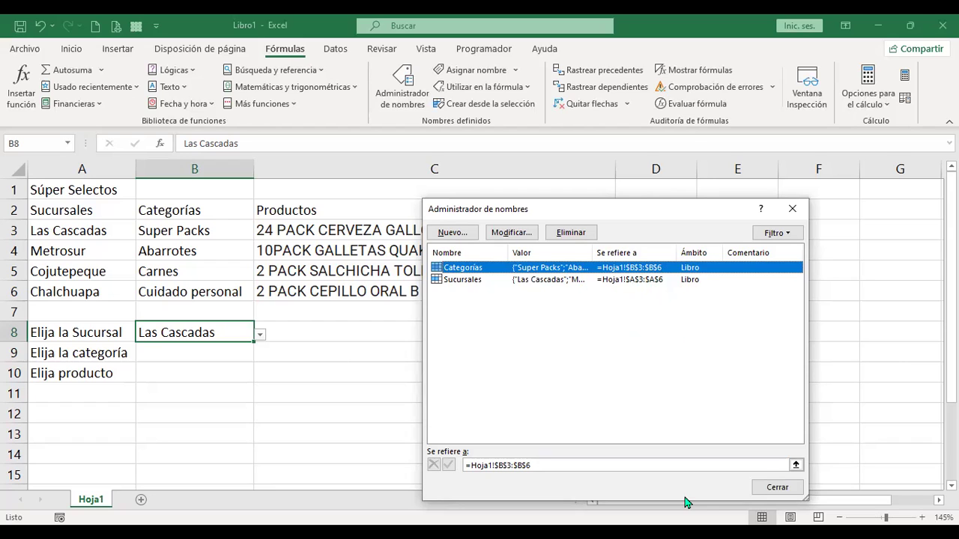
key("Tab")
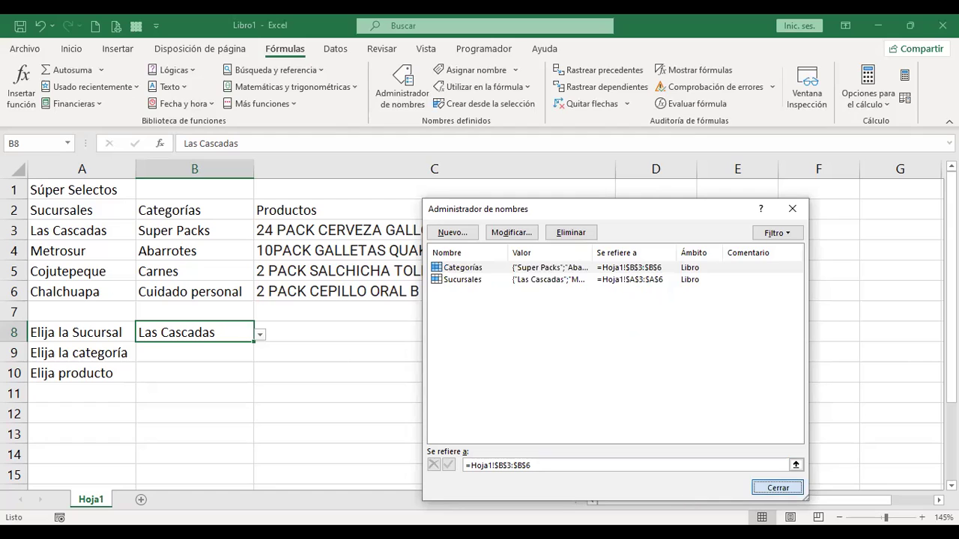
key("Return")
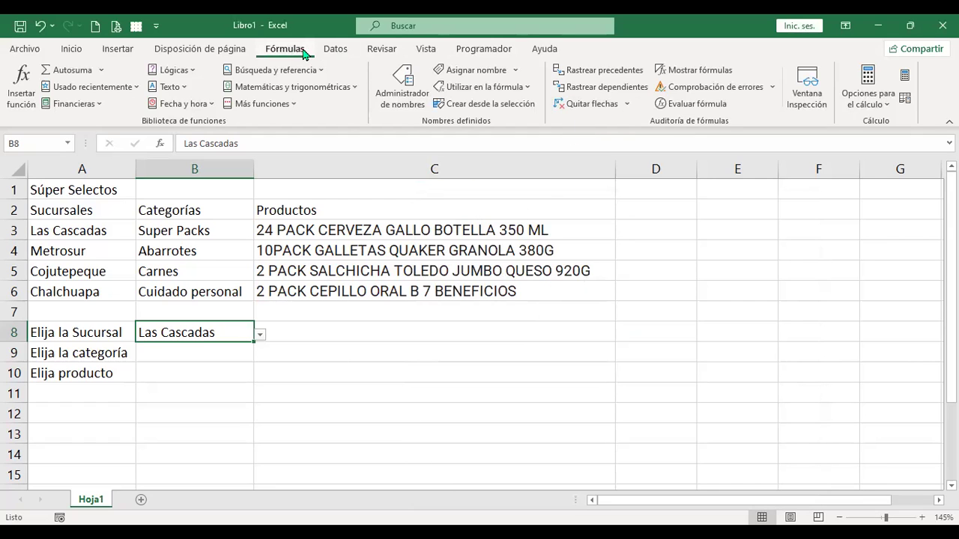
Step: Review the data validation source of the branch cell B8, leaving its settings as they are
left_click(335, 49)
left_click(621, 102)
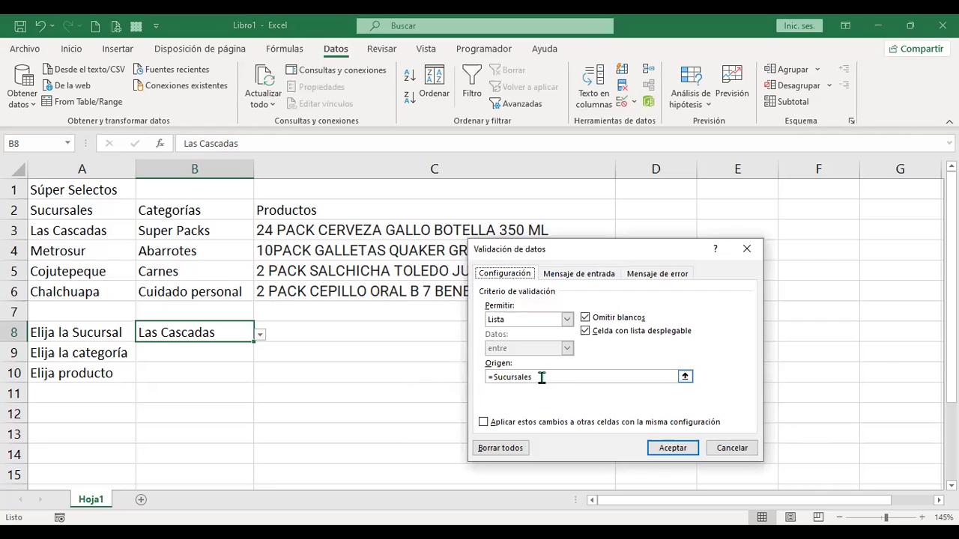
key("Tab")
key("Tab")
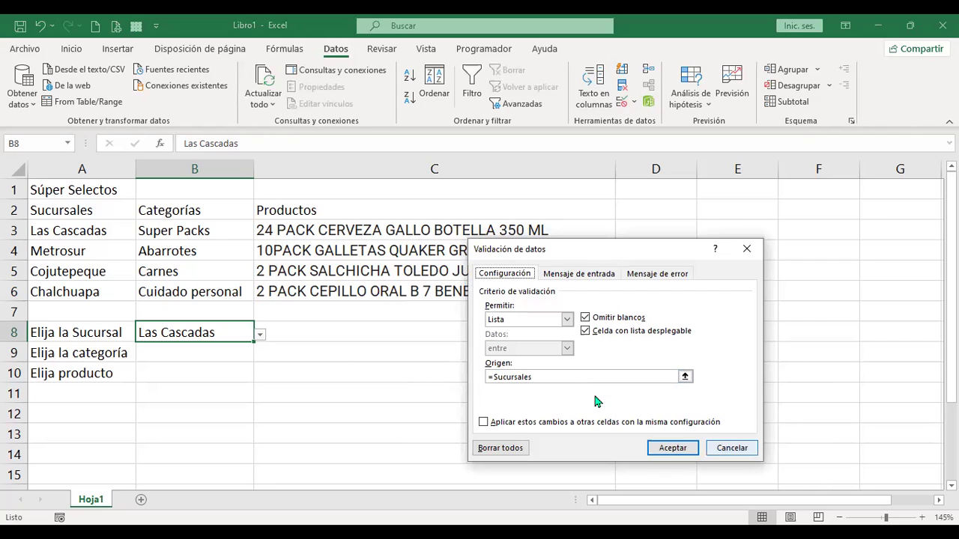
key("Return")
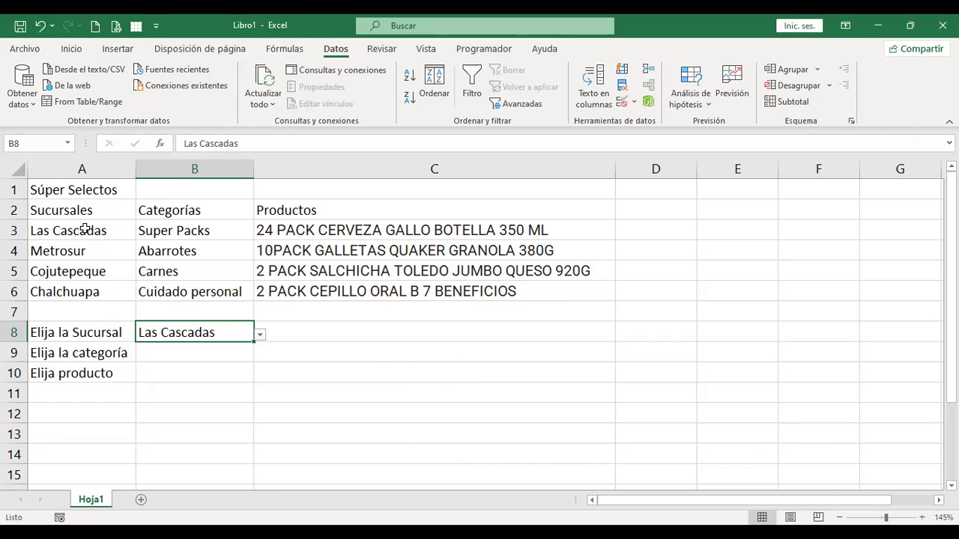
Step: Review the range name and validation settings of B3:B6, and the list source of the category cell B9
left_click(214, 352)
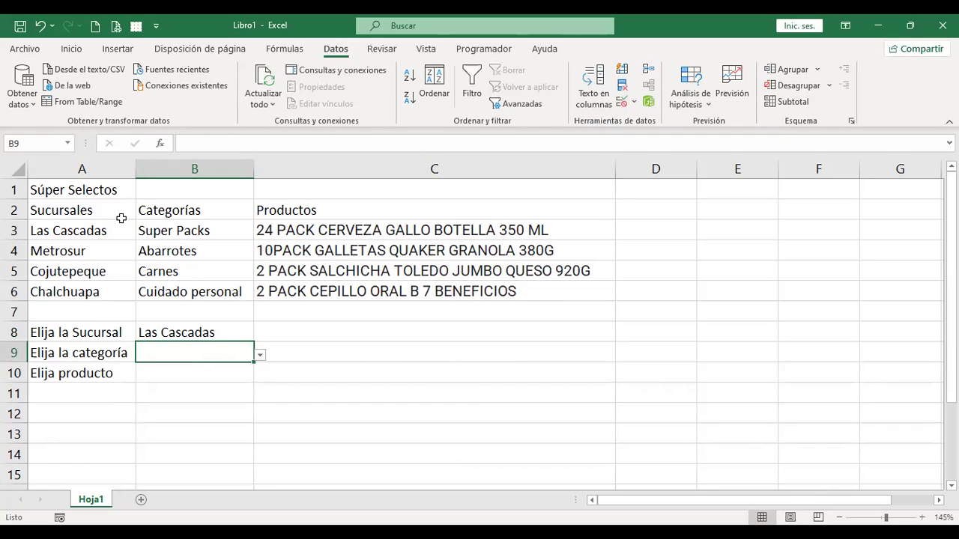
left_click_drag(182, 230, 188, 291)
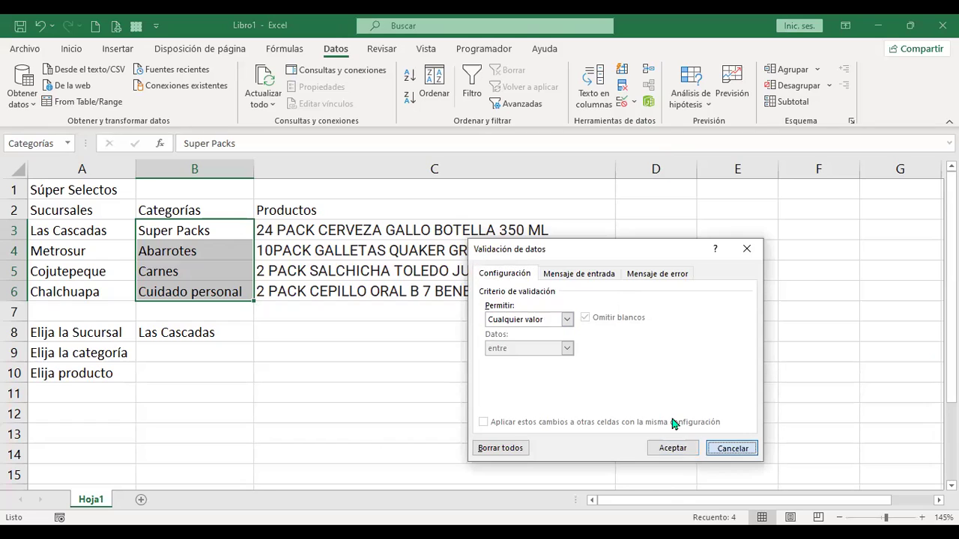
left_click(673, 448)
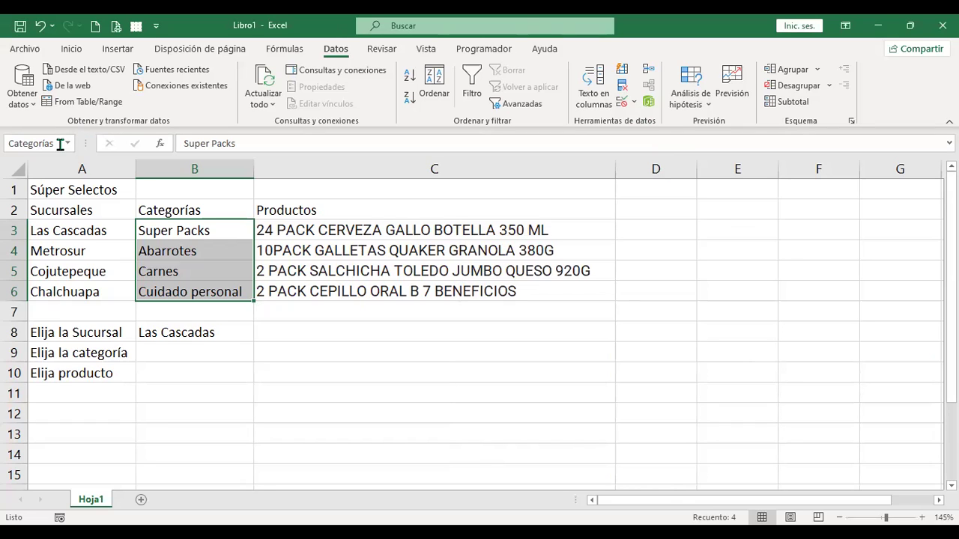
left_click(188, 349)
left_click(621, 102)
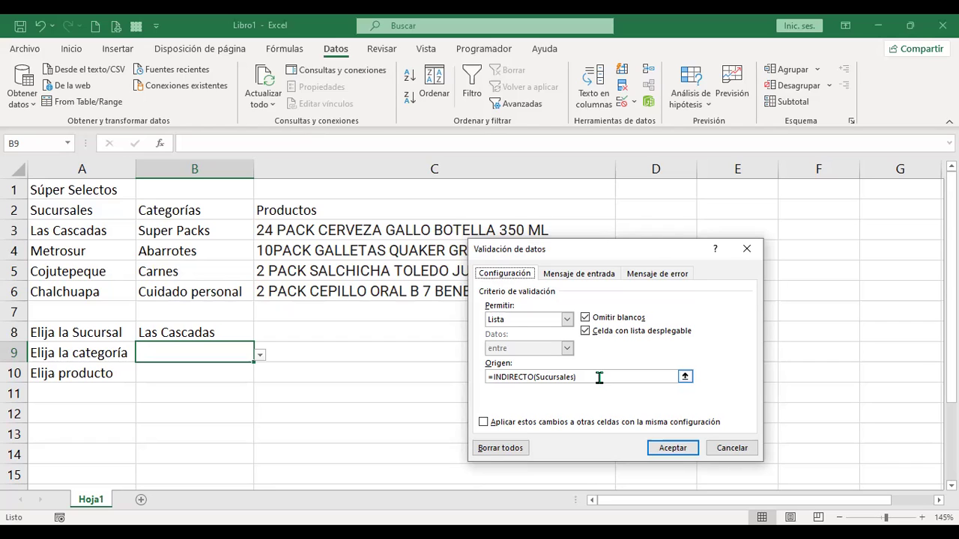
left_click(732, 448)
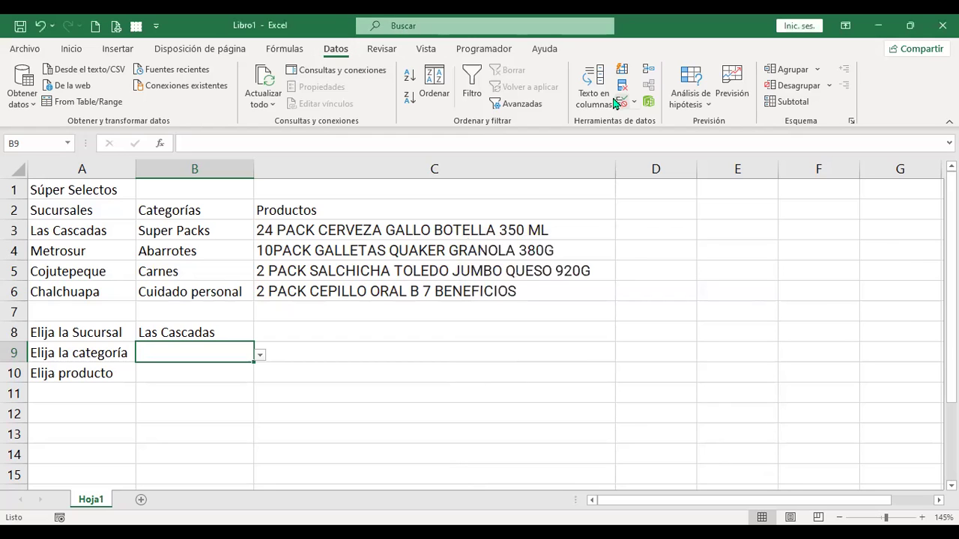
Step: Inspect the definitions of the names Categorías and Sucursales in turn without changing them
left_click(287, 50)
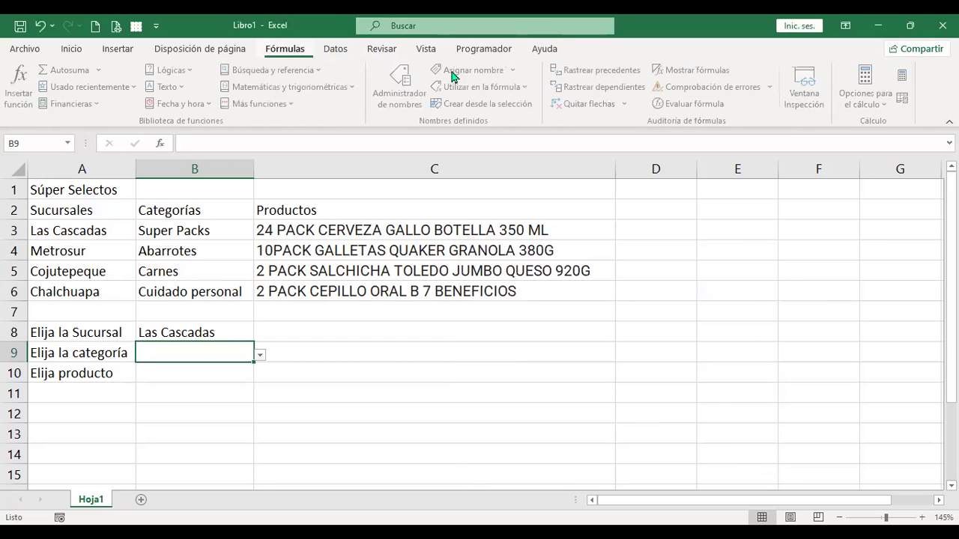
left_click(411, 98)
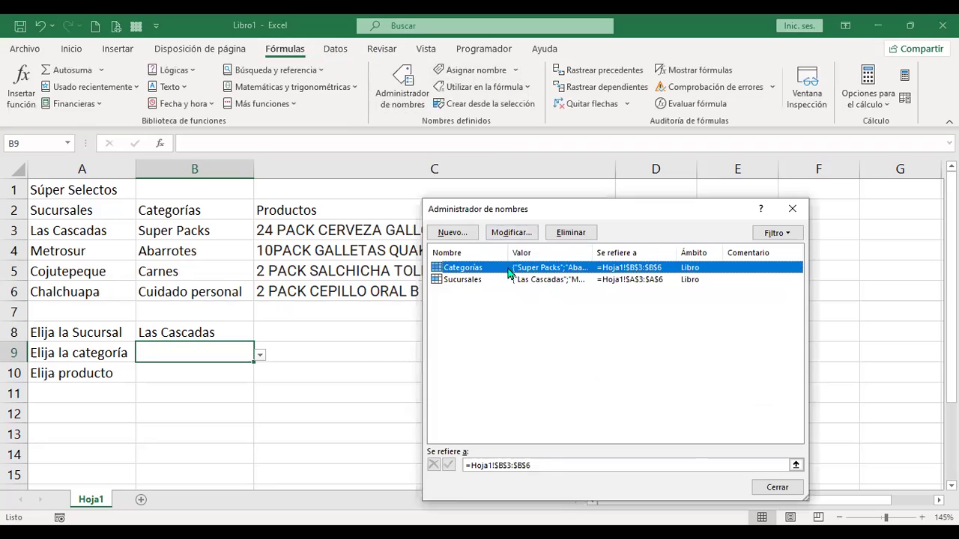
left_click(512, 231)
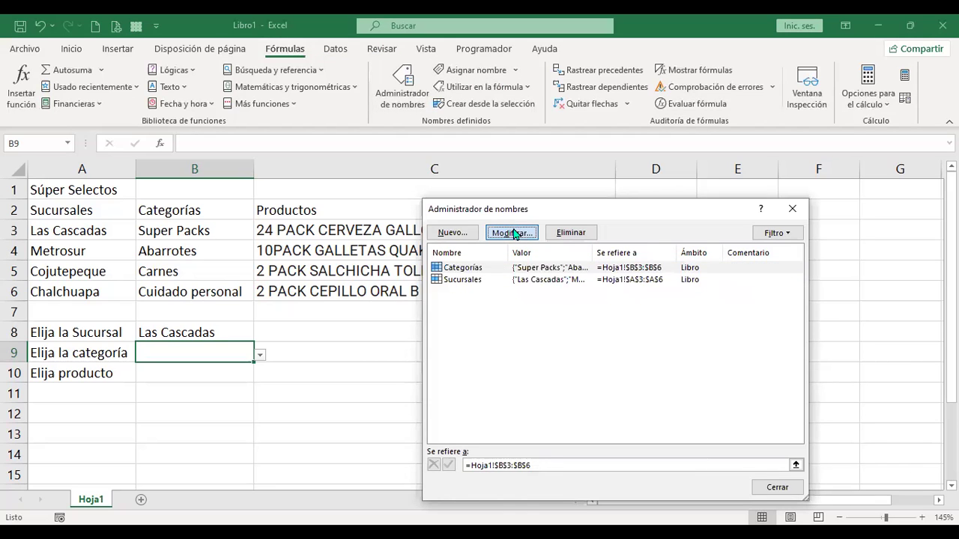
left_click(690, 422)
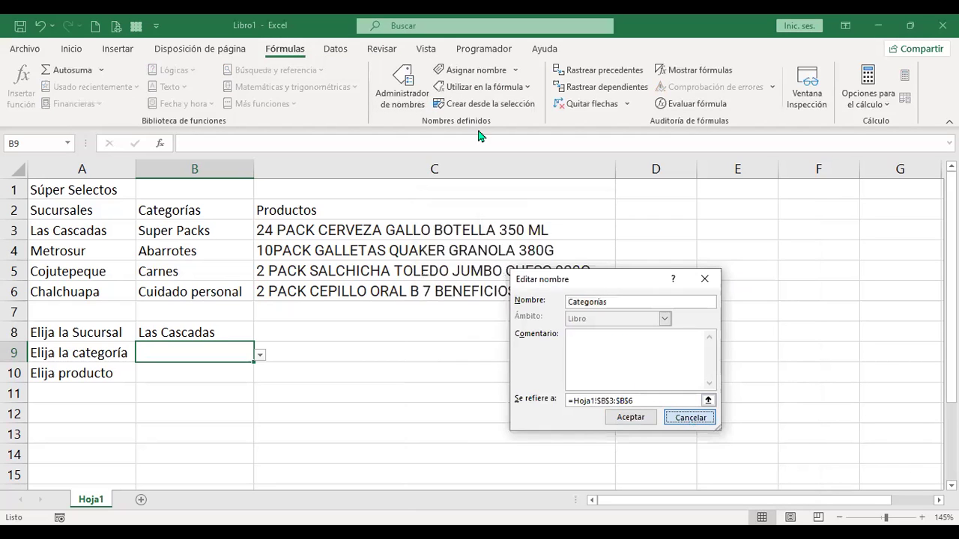
left_click(491, 280)
left_click(513, 233)
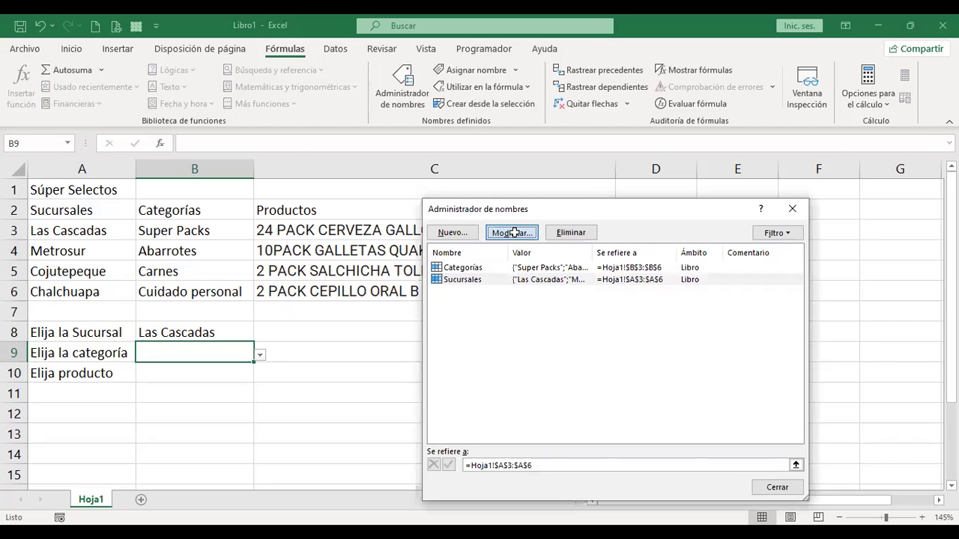
left_click(692, 424)
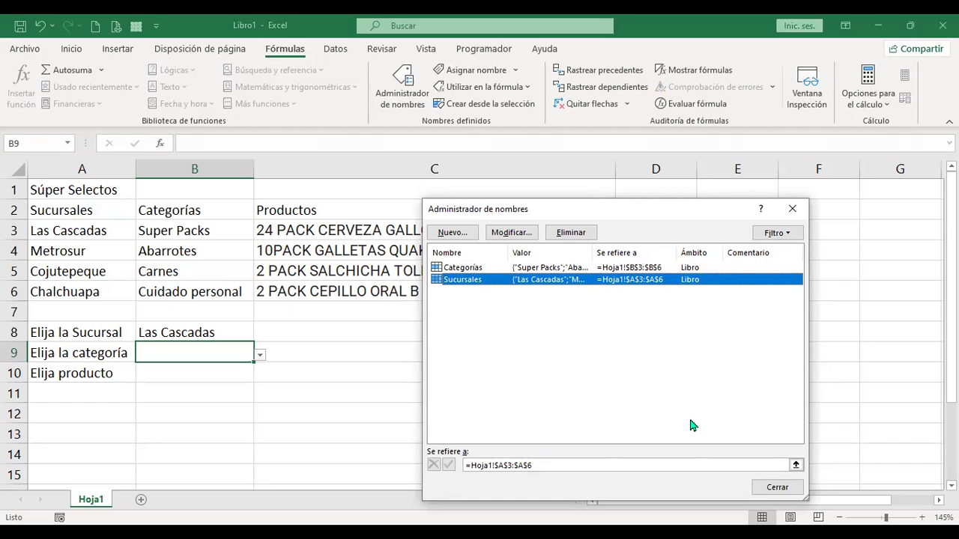
left_click(772, 496)
Step: Enter the test formula =+INDIRECTO(B3) in cell E3
left_click(740, 232)
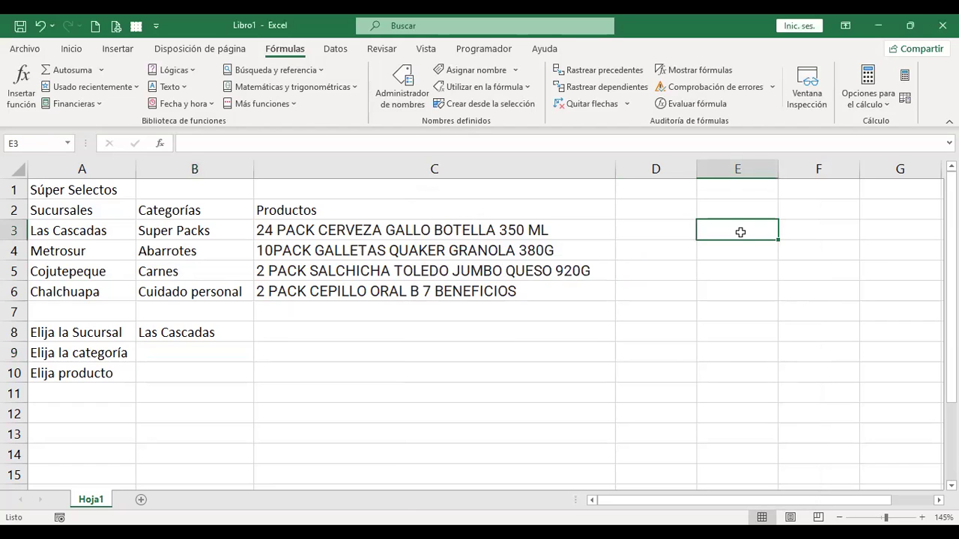
type("+i")
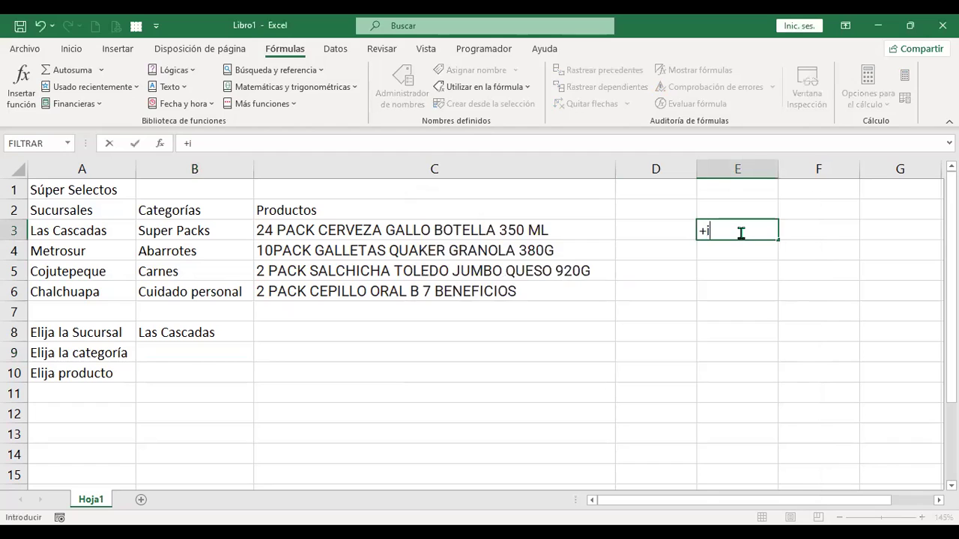
type("ndi")
left_click(750, 261)
key("Tab")
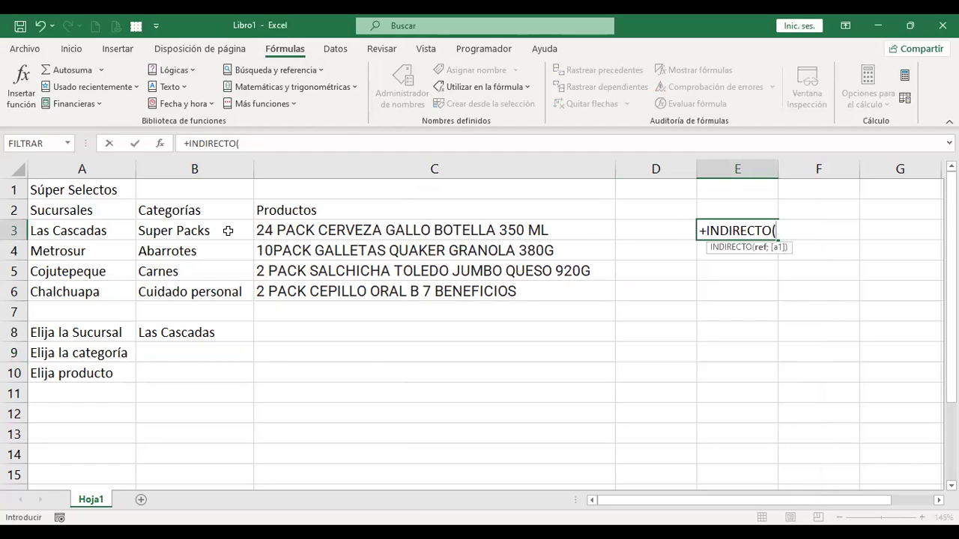
left_click(227, 231)
key("Return")
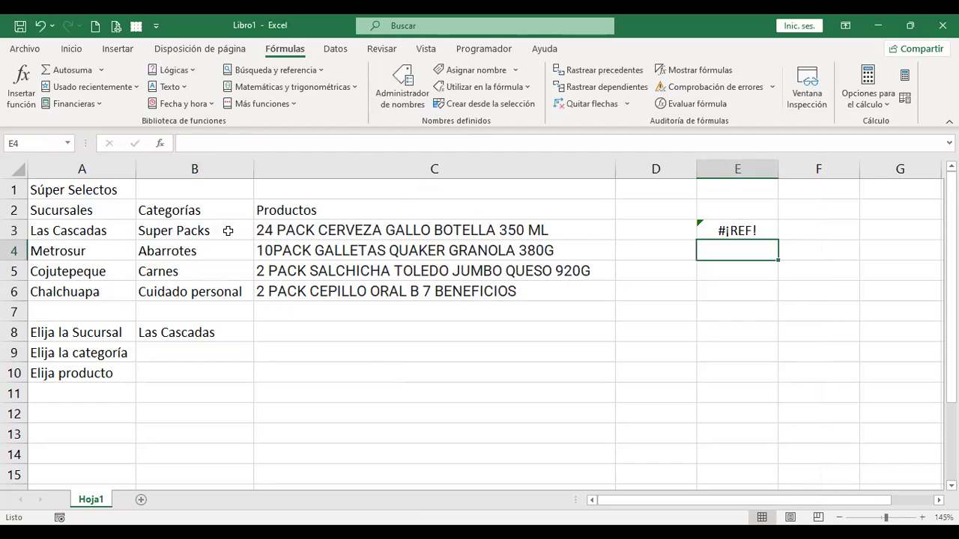
Step: Try to change the reference of the INDIRECTO formula in E3 to A3, and abandon the edit
key("Up")
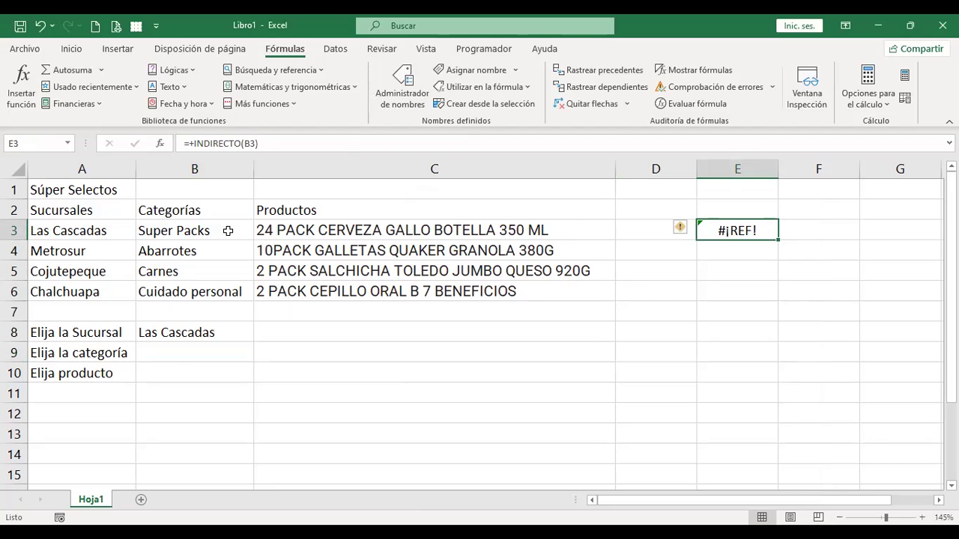
key("F2")
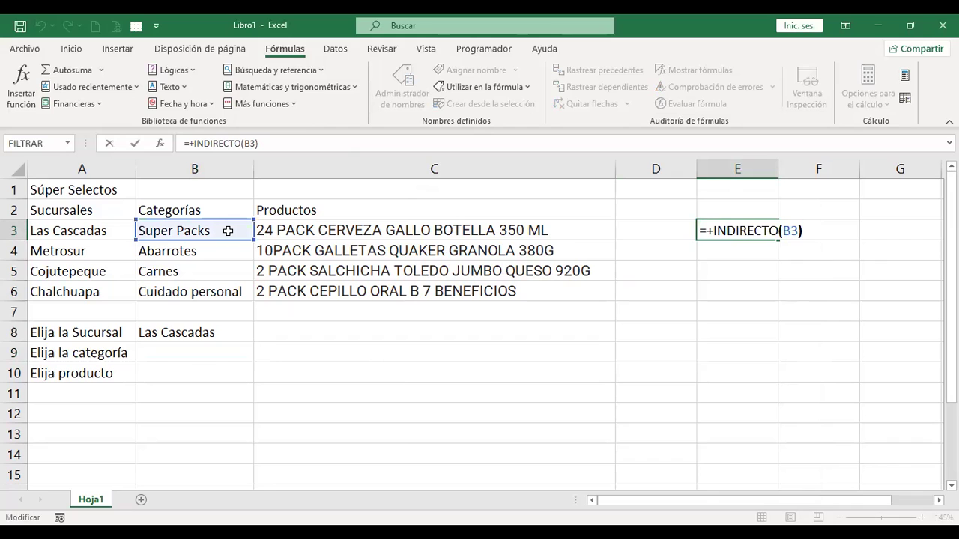
key("BackSpace")
key("BackSpace")
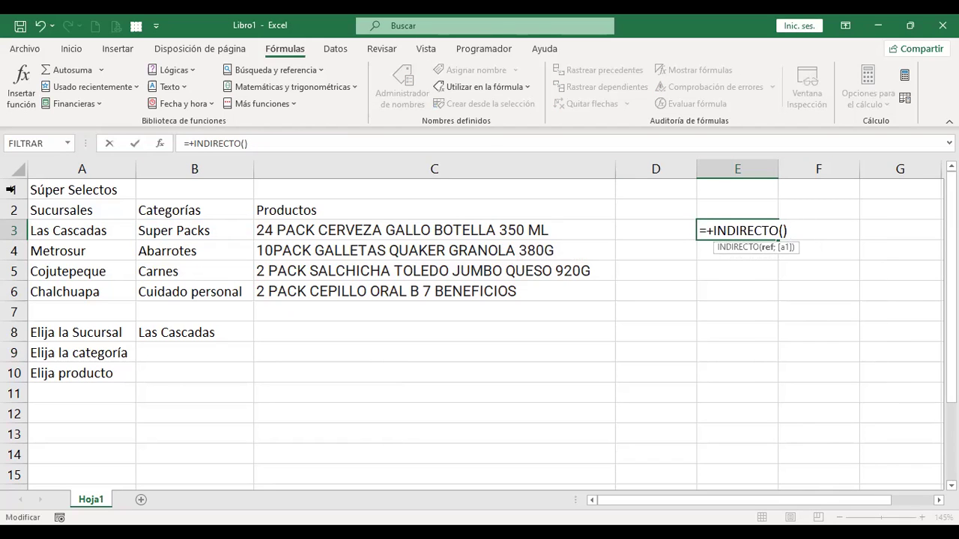
left_click(128, 234)
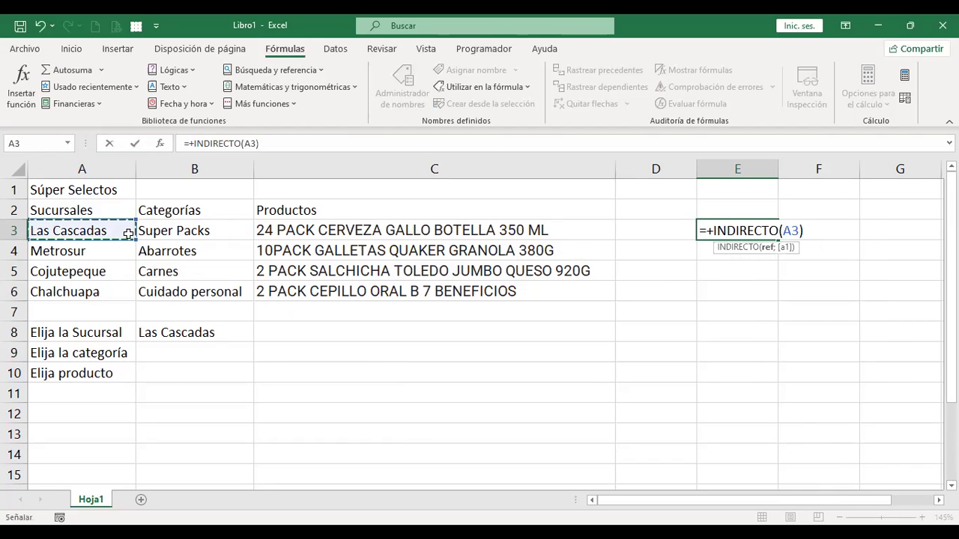
key("Escape")
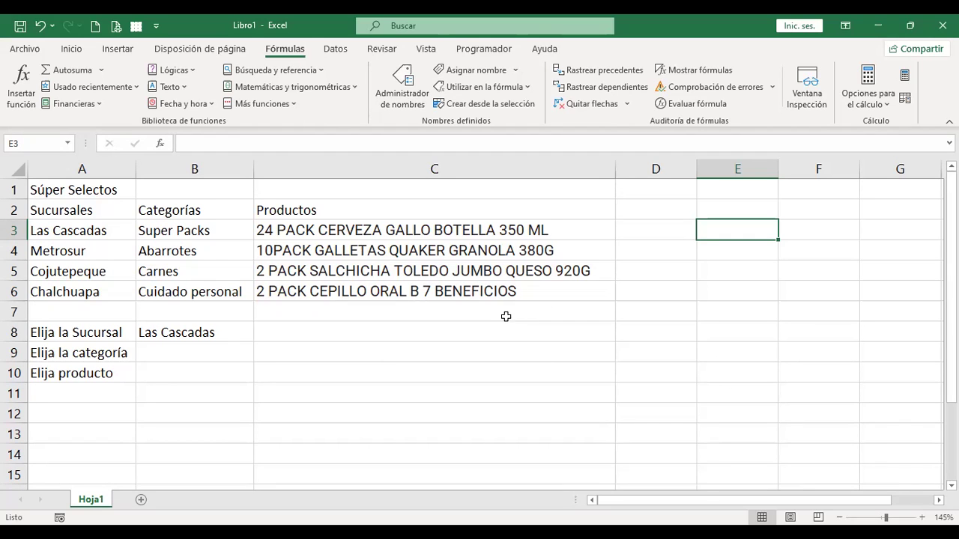
Step: Check the branch and category cells, and review the workbook's defined names and their ranges without changing them
left_click(104, 210)
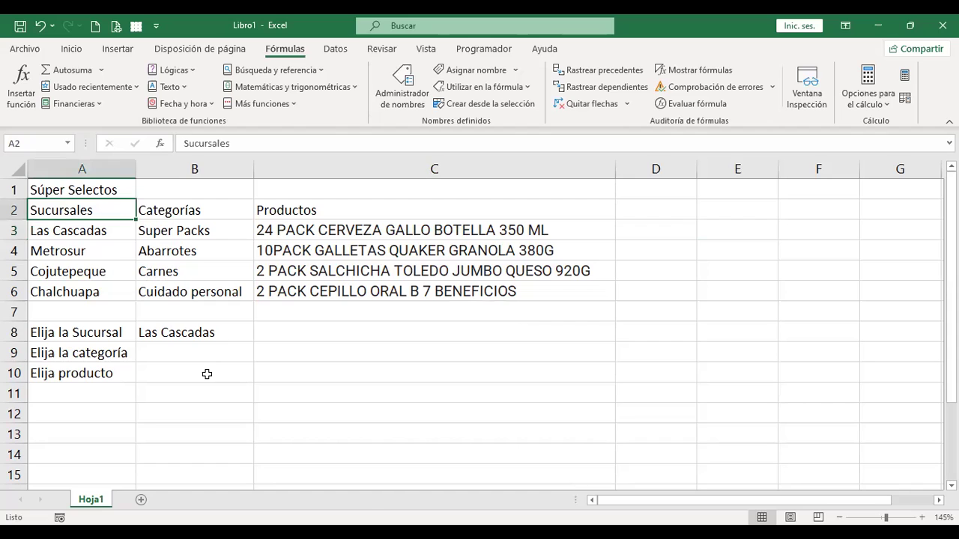
left_click(216, 338)
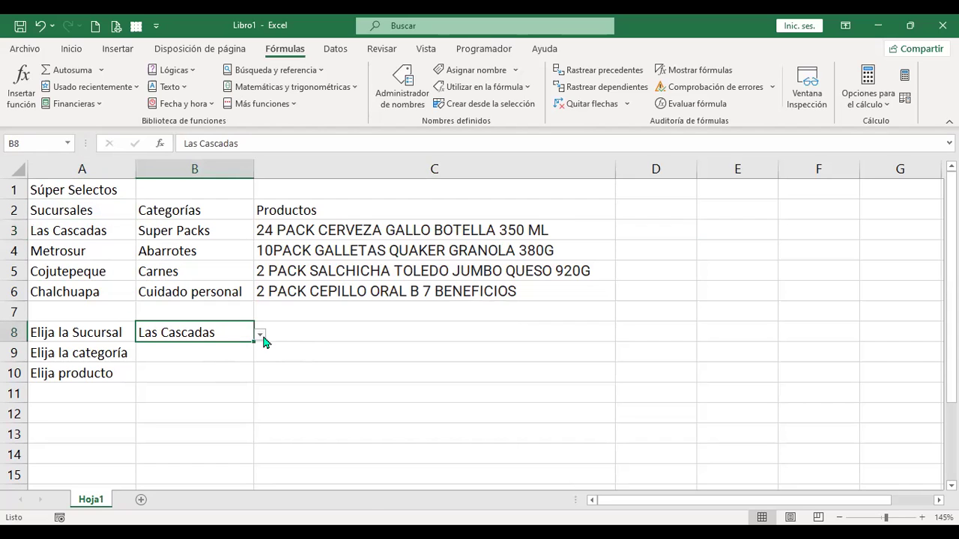
left_click(196, 230)
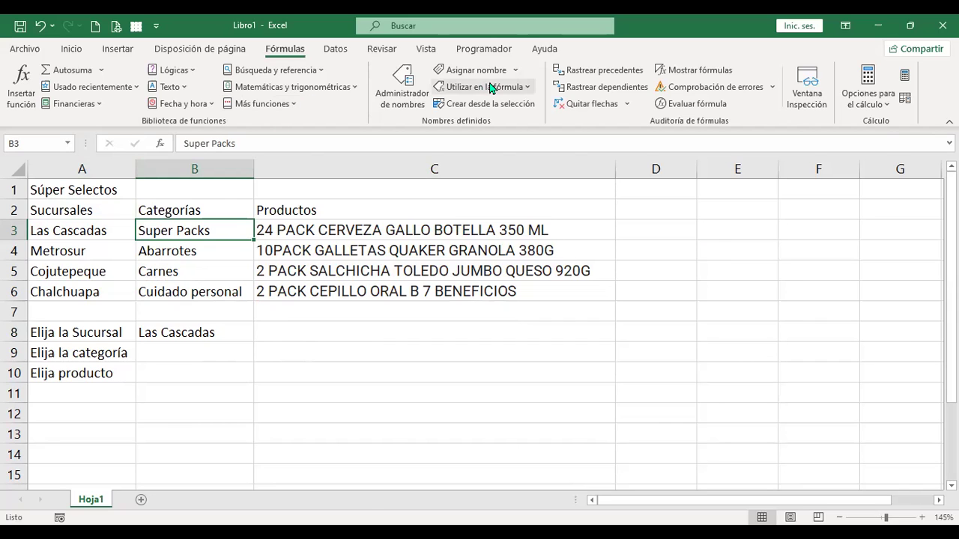
left_click(403, 84)
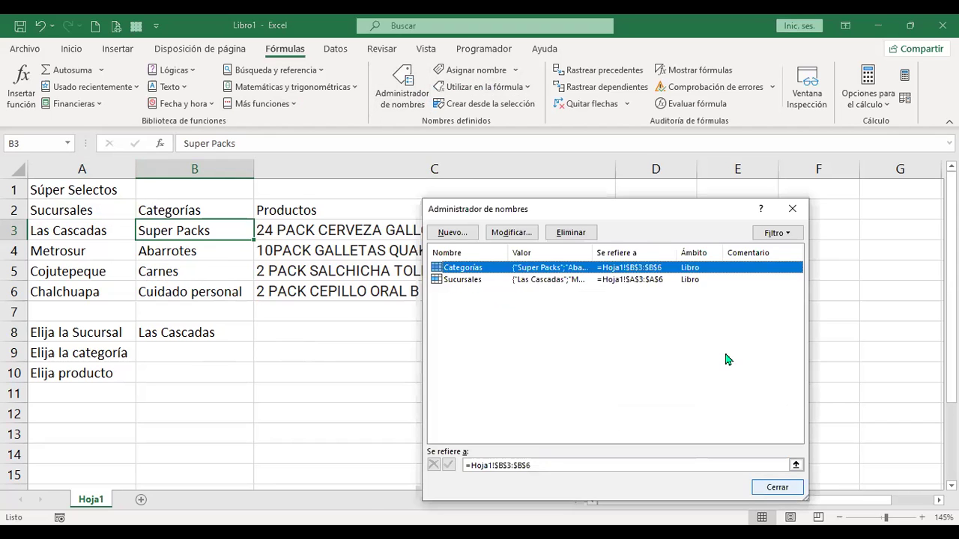
key("Escape")
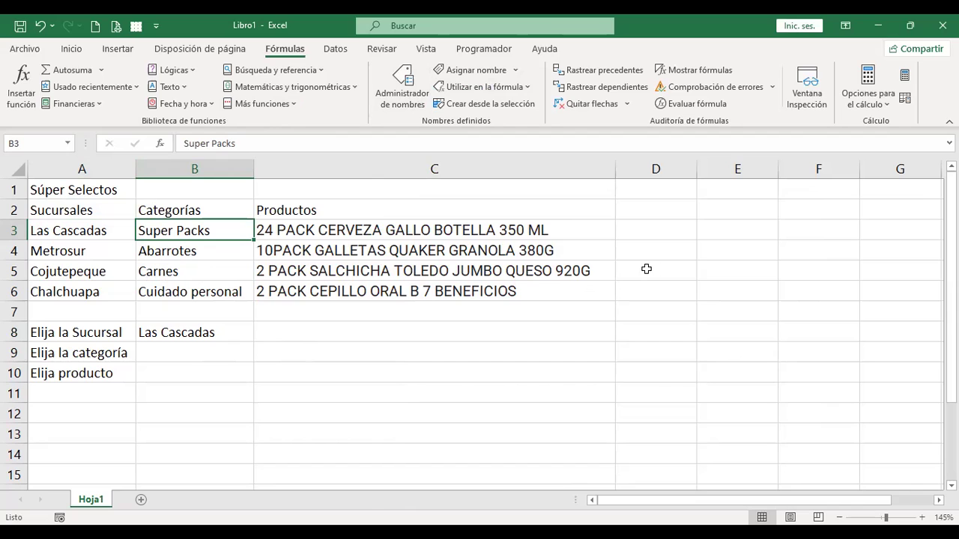
Step: Review the data validation settings of the branch cell B8 and the category cell B9 without changing them
left_click(203, 331)
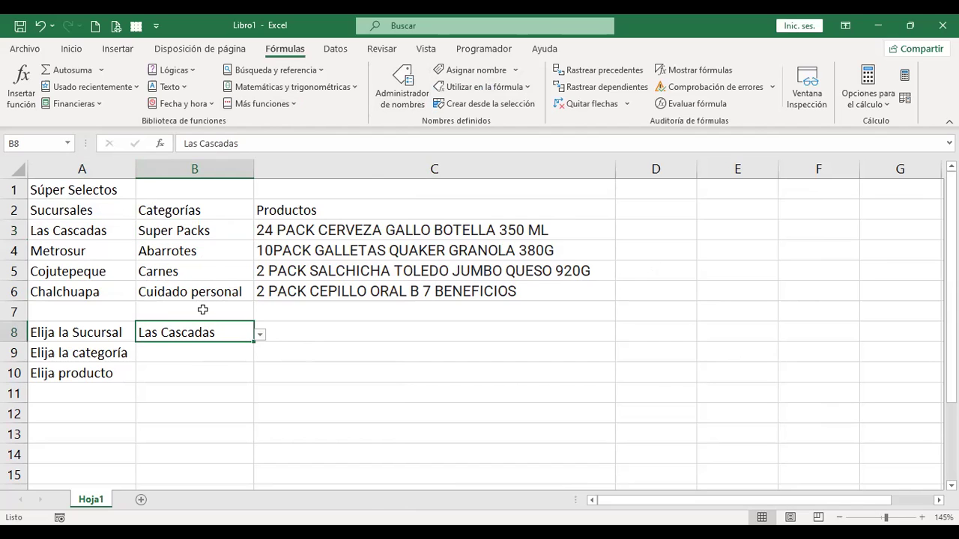
left_click(587, 102)
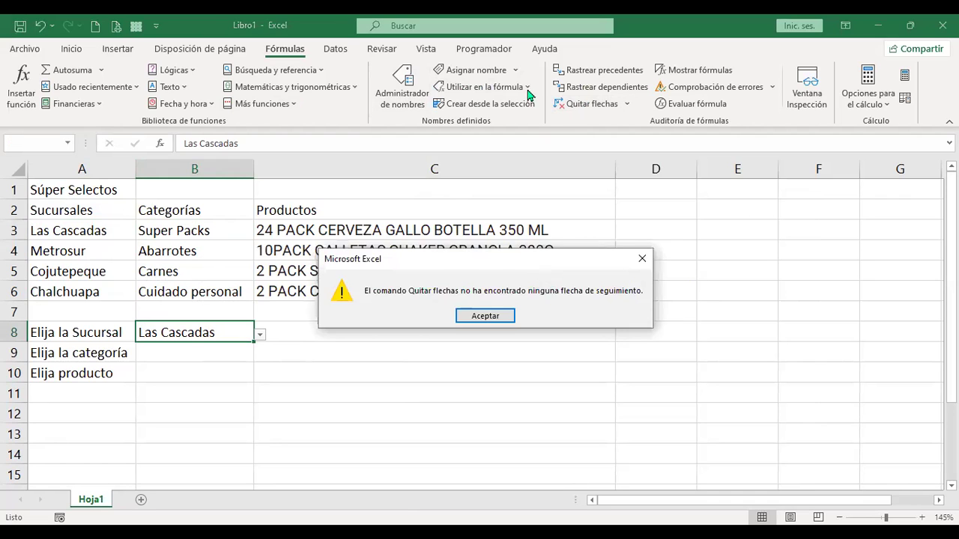
key("Return")
left_click(334, 49)
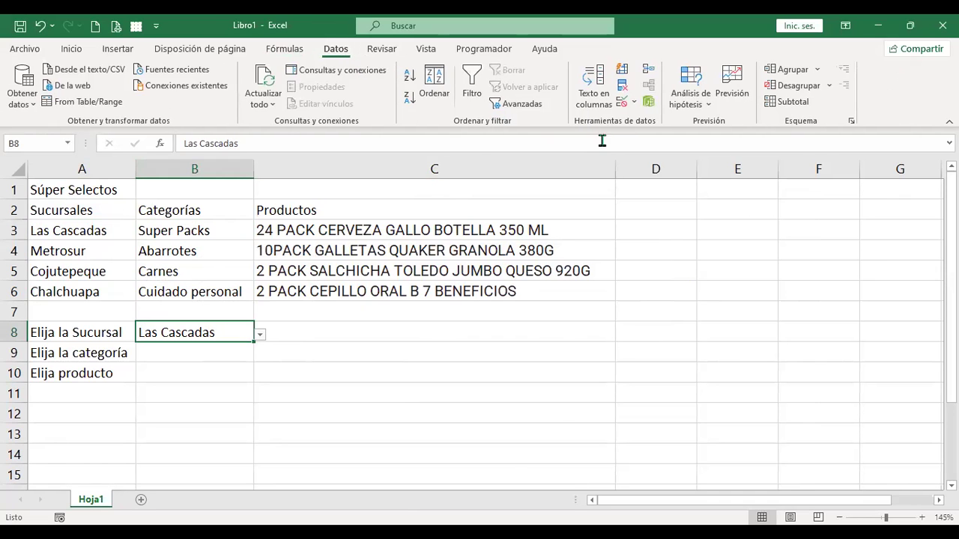
left_click(621, 102)
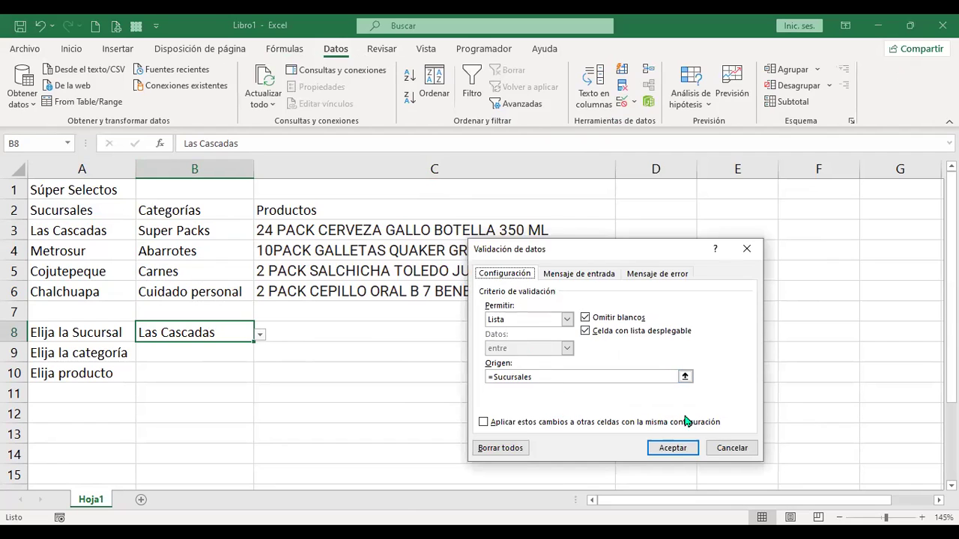
key("Escape")
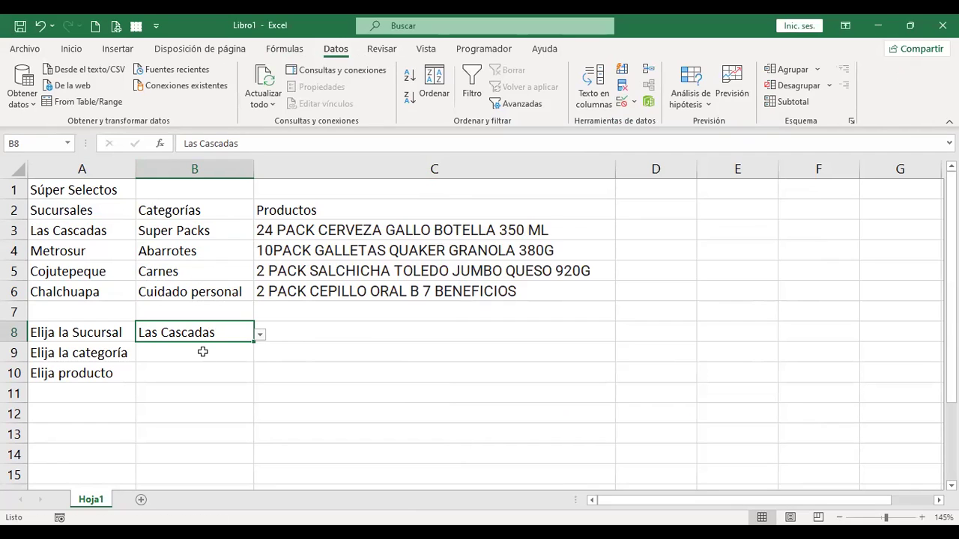
left_click(203, 351)
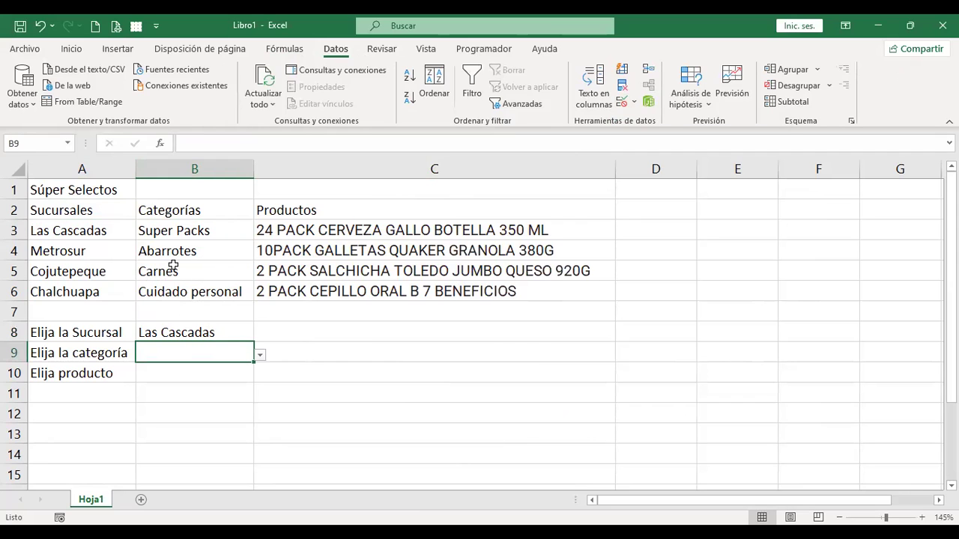
left_click(622, 104)
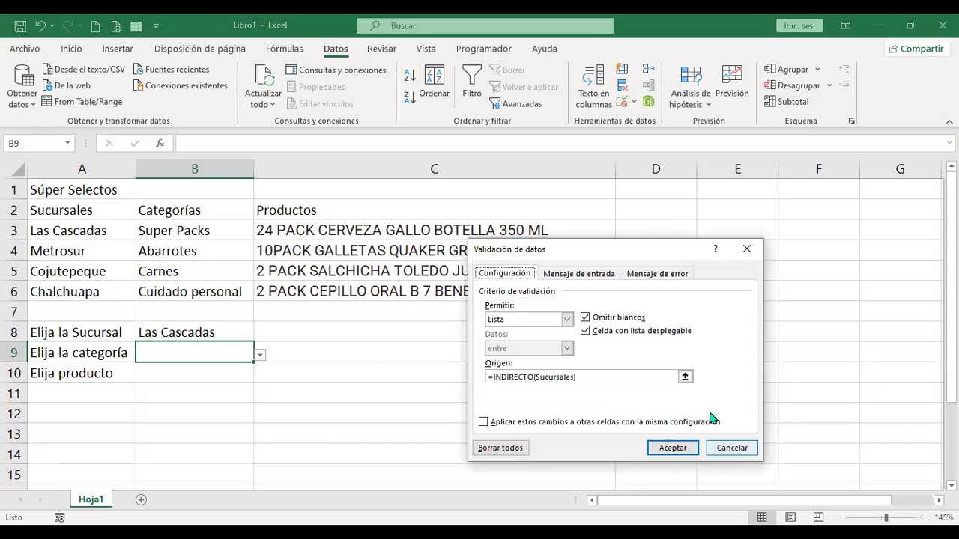
left_click(732, 448)
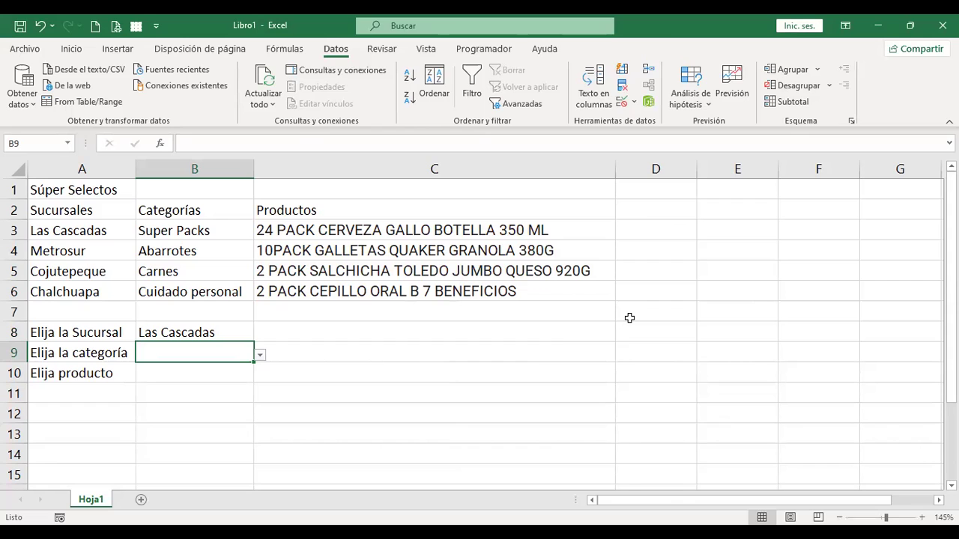
left_click(5, 171)
key("ctrl+c")
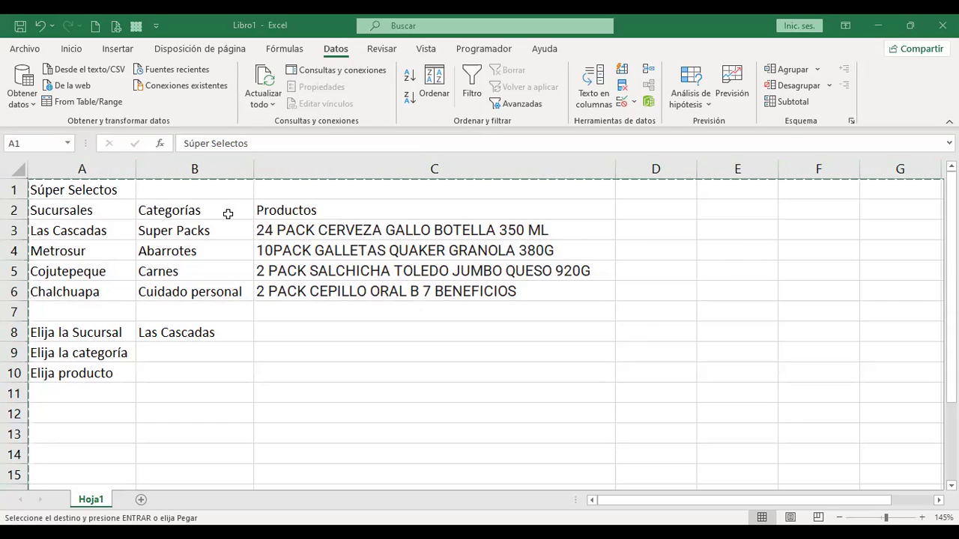
key("alt+d")
key("l")
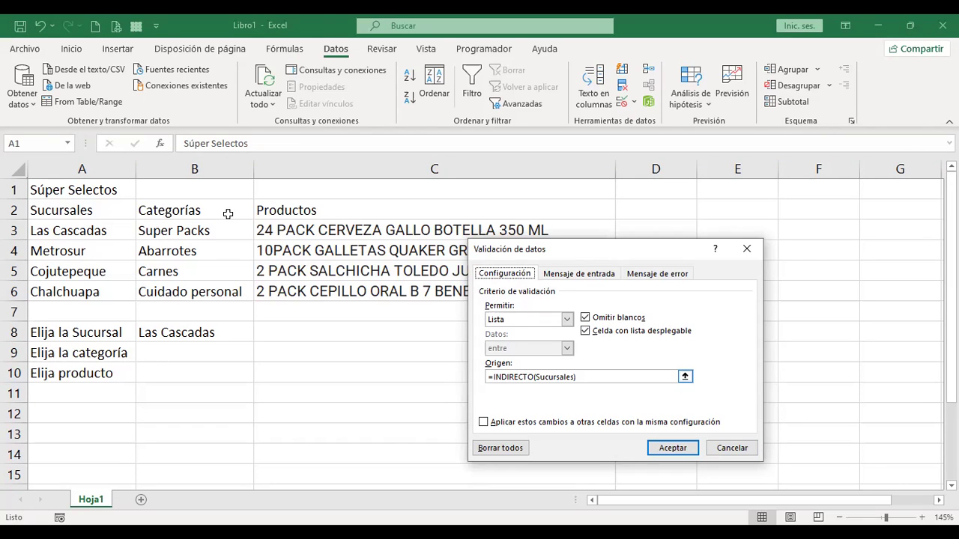
key("Tab")
key("Tab")
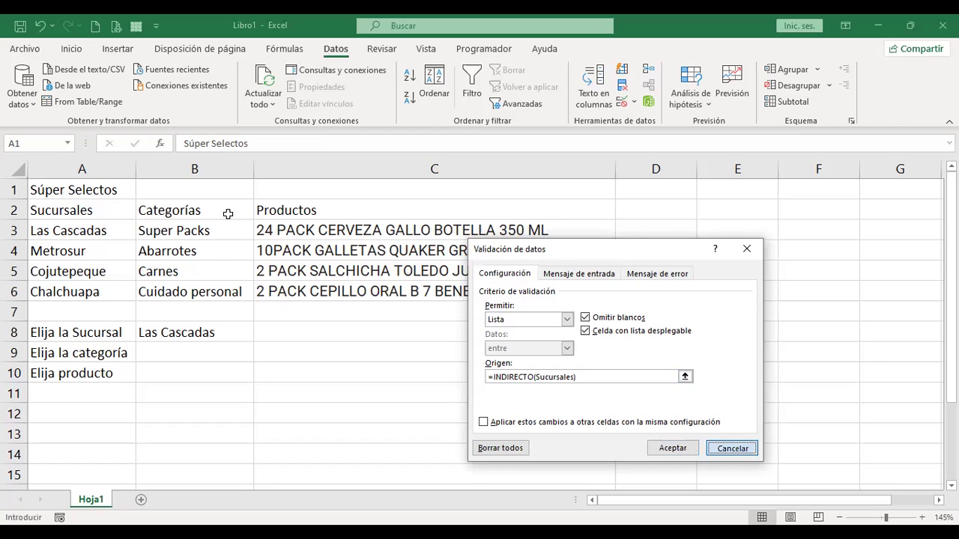
key("Return")
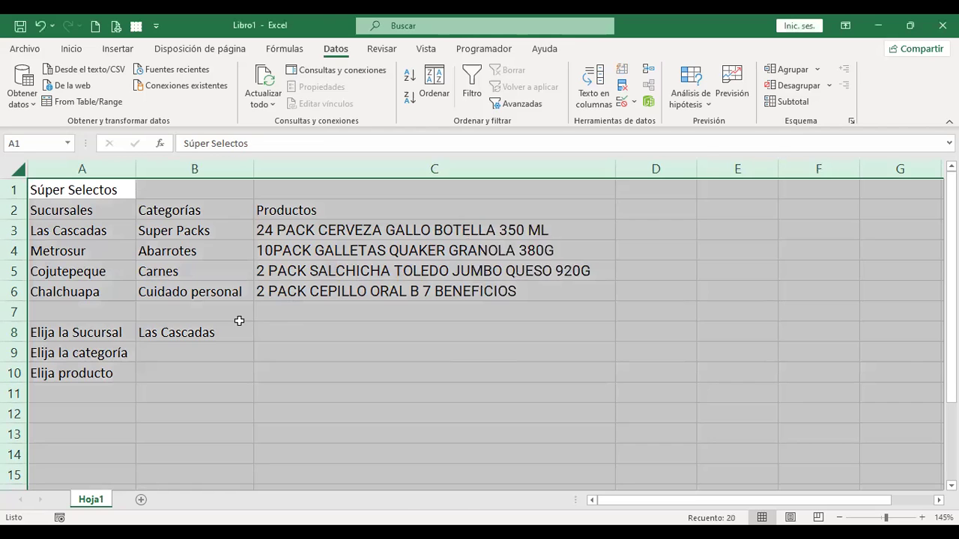
left_click(211, 349)
left_click(622, 101)
key("Left")
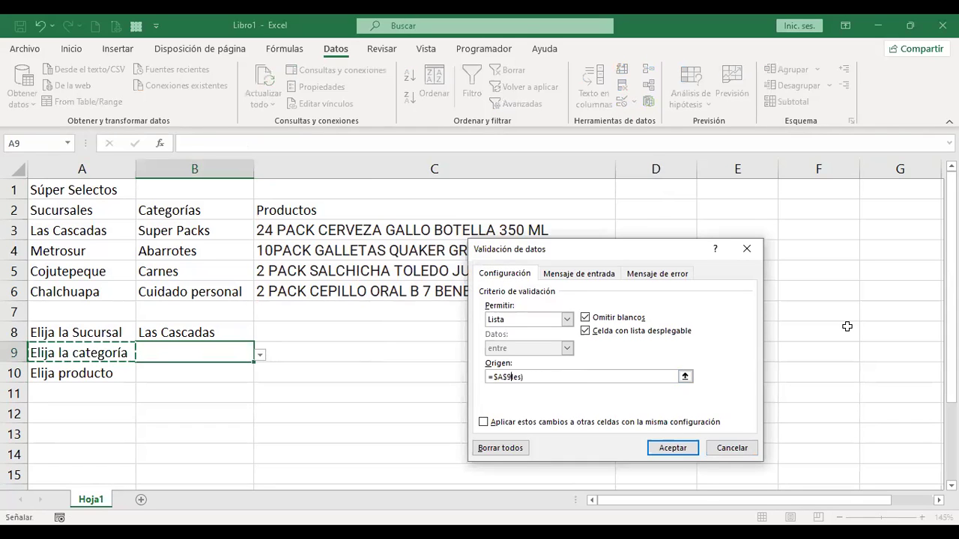
key("Escape")
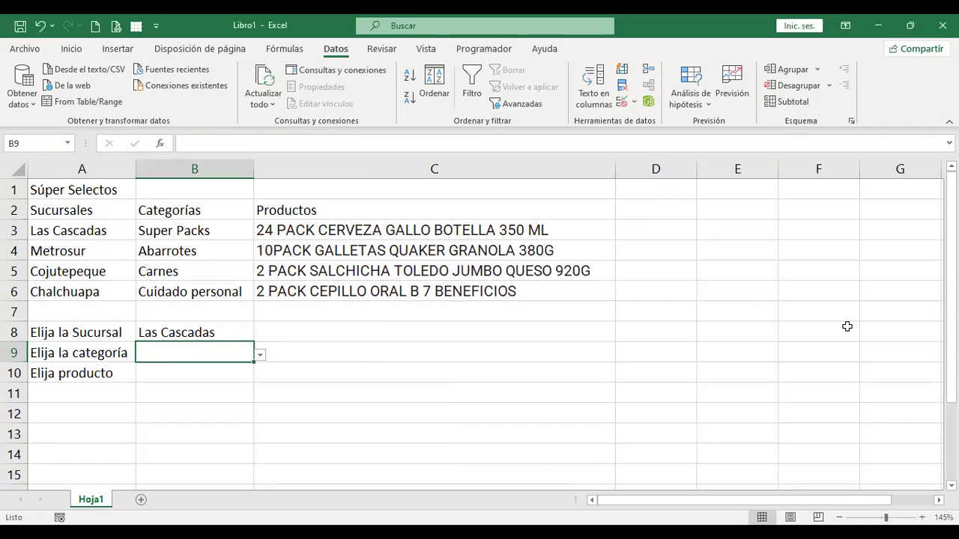
Step: Set the list source of the data validation in B9 to =INDIRECTO(Categorías) and accept it
left_click(622, 101)
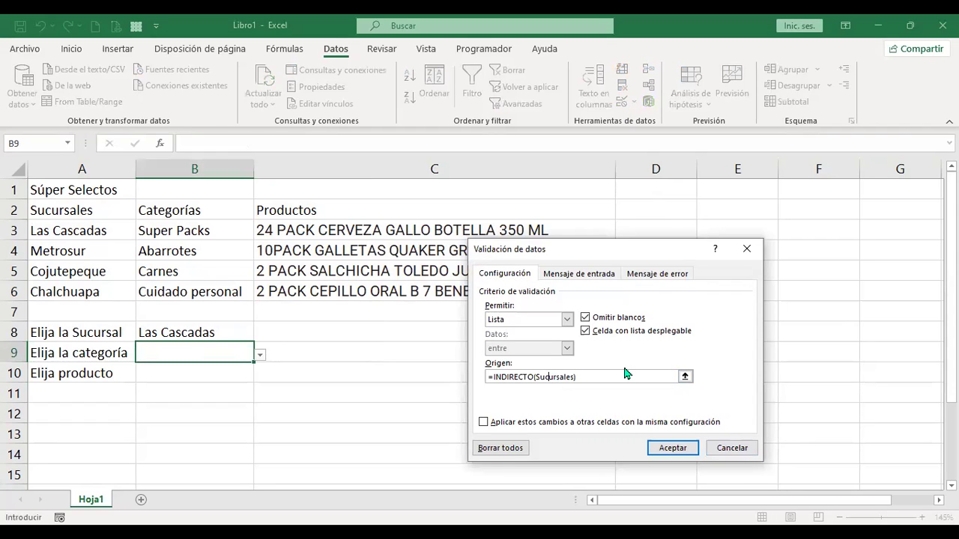
key("BackSpace")
key("BackSpace")
key("BackSpace")
key("BackSpace")
key("BackSpace")
key("BackSpace")
key("BackSpace")
key("BackSpace")
key("BackSpace")
key("BackSpace")
key("BackSpace")
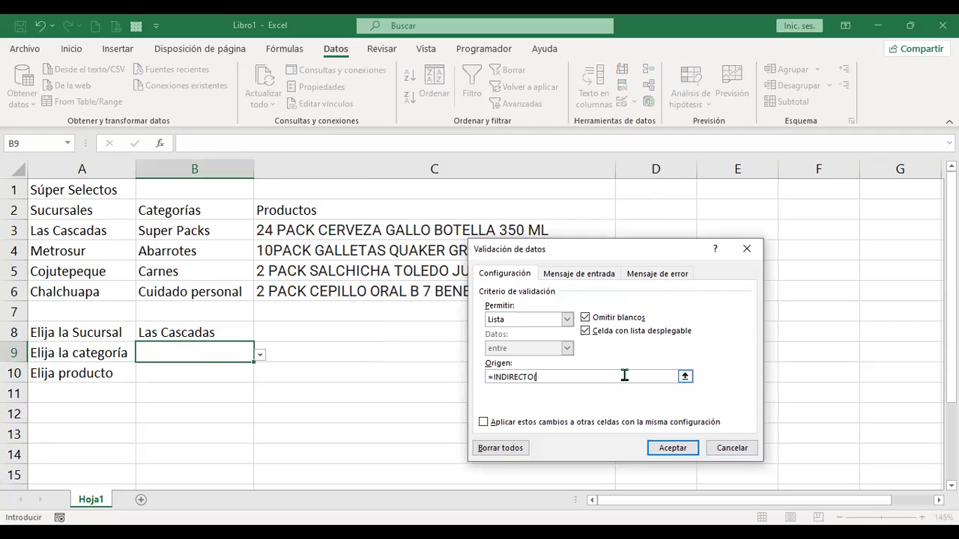
type("Categorías)")
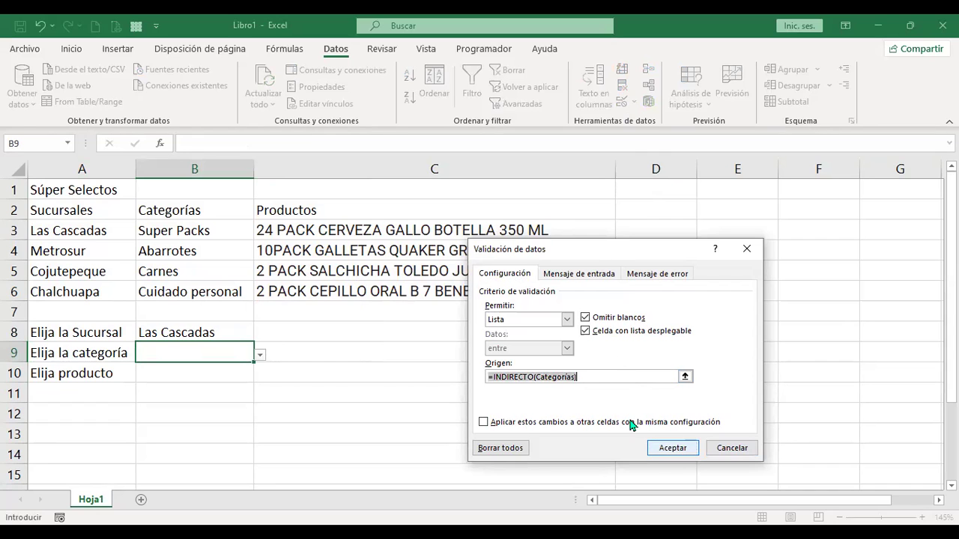
key("Return")
left_click(457, 318)
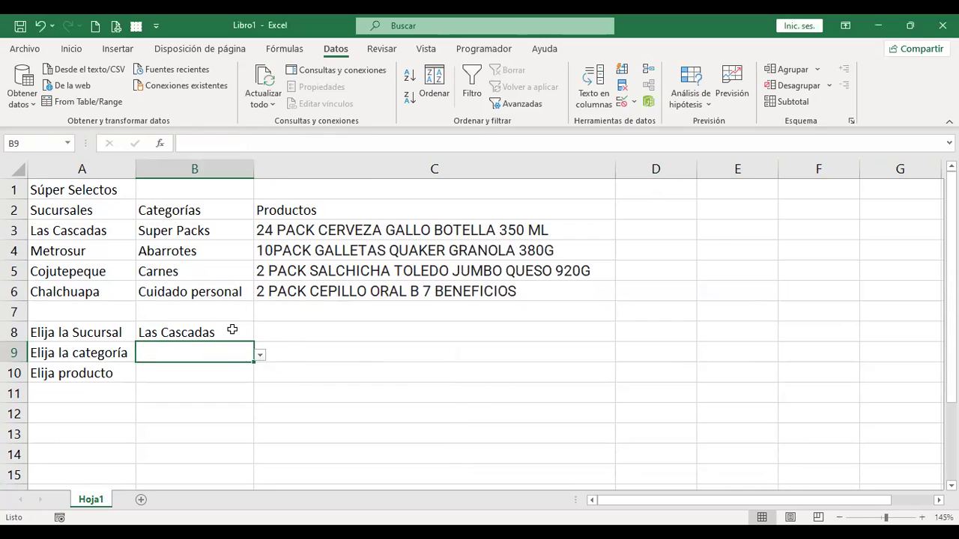
Step: Check the dropdown list of B8, and review the list source of the category cell B9 without changing it
left_click(233, 330)
left_click(259, 335)
left_click(231, 356)
left_click(298, 332)
left_click(217, 349)
left_click(623, 103)
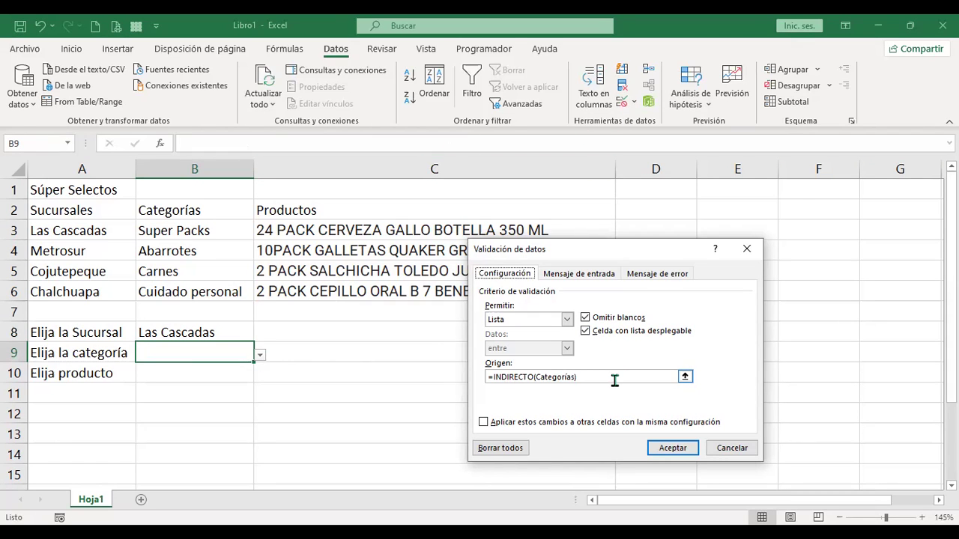
left_click(729, 447)
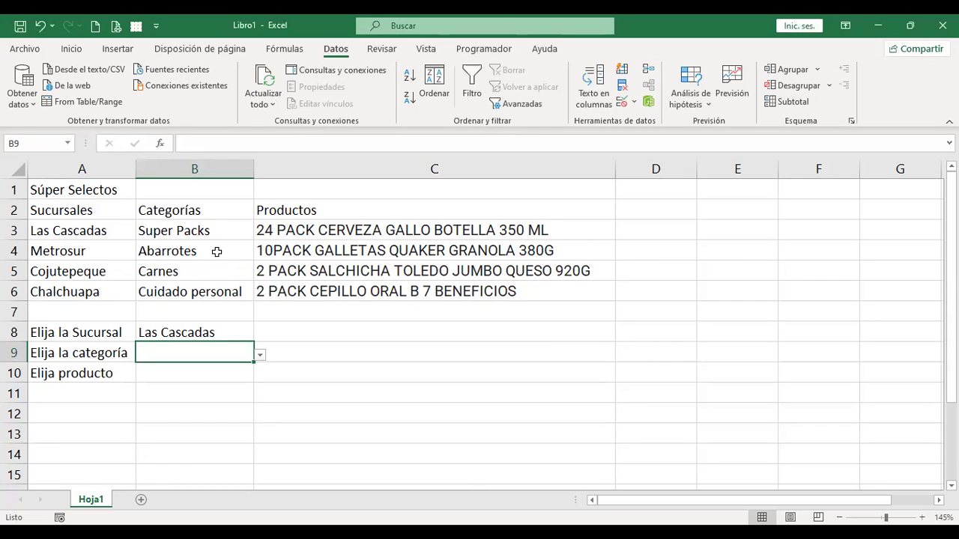
Step: Enter the heading Las Cascadas in cell D2
left_click(672, 211)
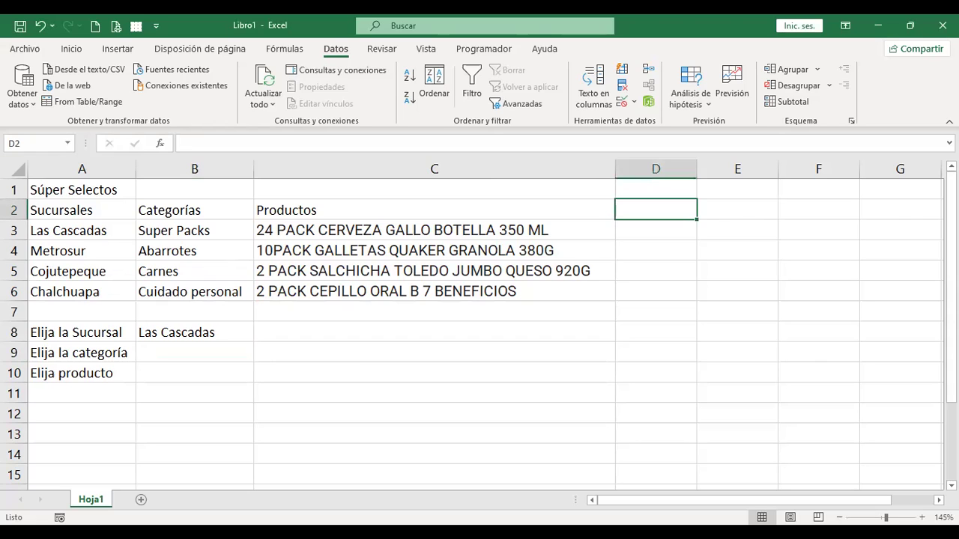
type("Las Cascadas")
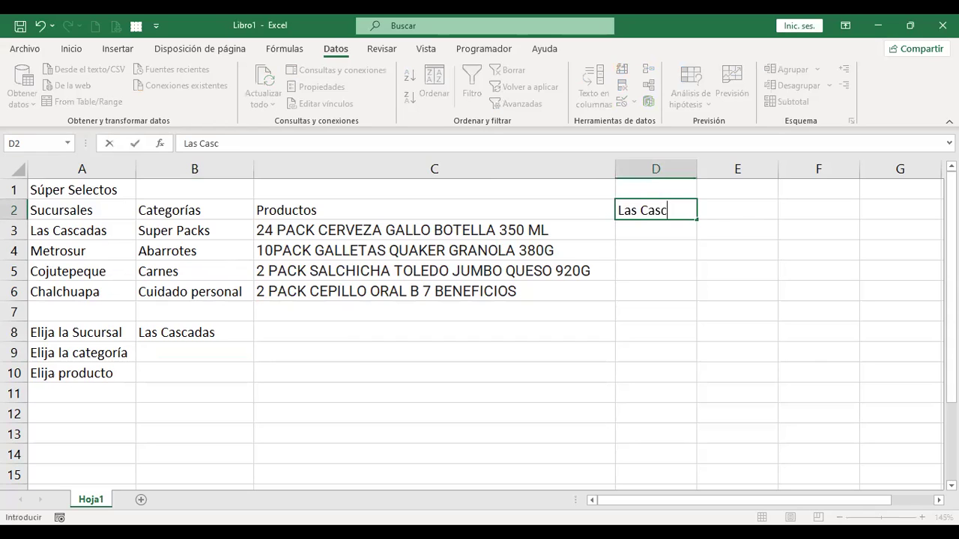
key("Return")
Step: Copy the categories in B3:B6 to D3:D6 and fit the width of column D to its contents
left_click_drag(225, 225, 226, 292)
key("ctrl+c")
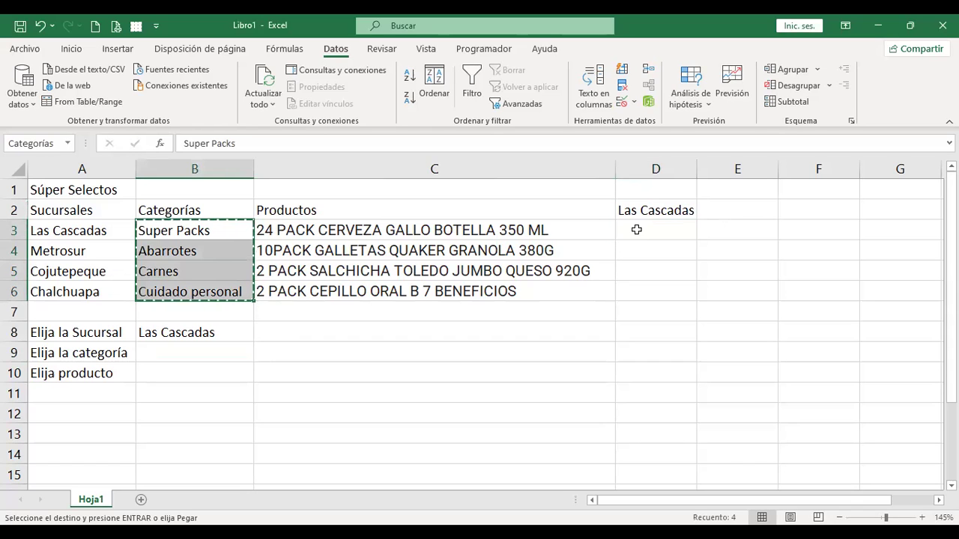
left_click(636, 229)
key("ctrl+v")
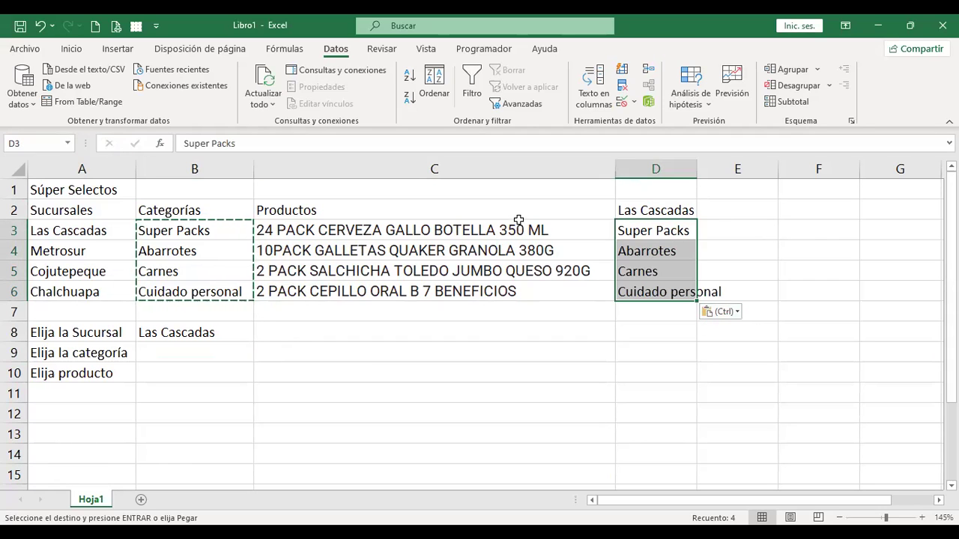
key("Escape")
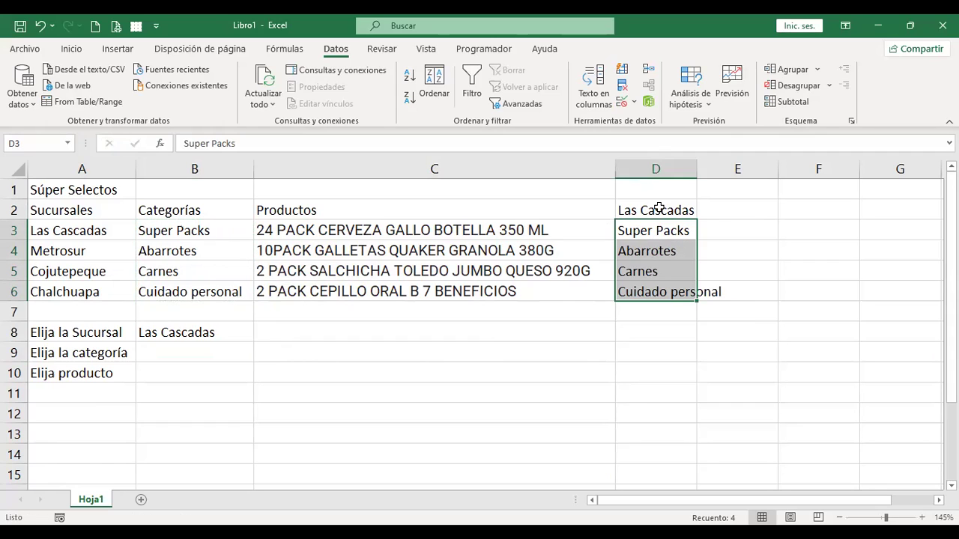
double_click(698, 163)
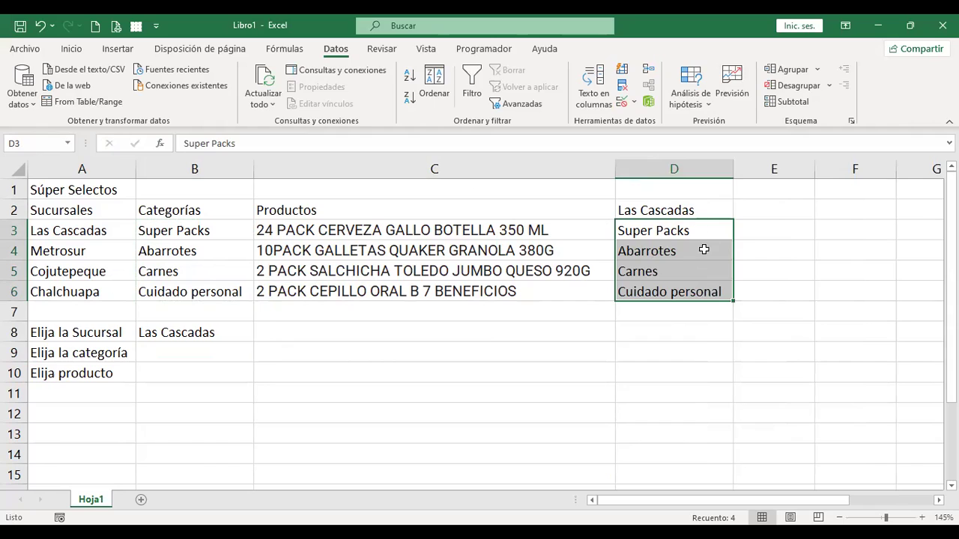
Step: Name the range D3:D6 Cascadas
left_click(50, 141)
type("Cascadas")
key("Return")
Step: Set the list source of the data validation in B9 to =INDIRECTO(Cascadas) and accept it
left_click(200, 350)
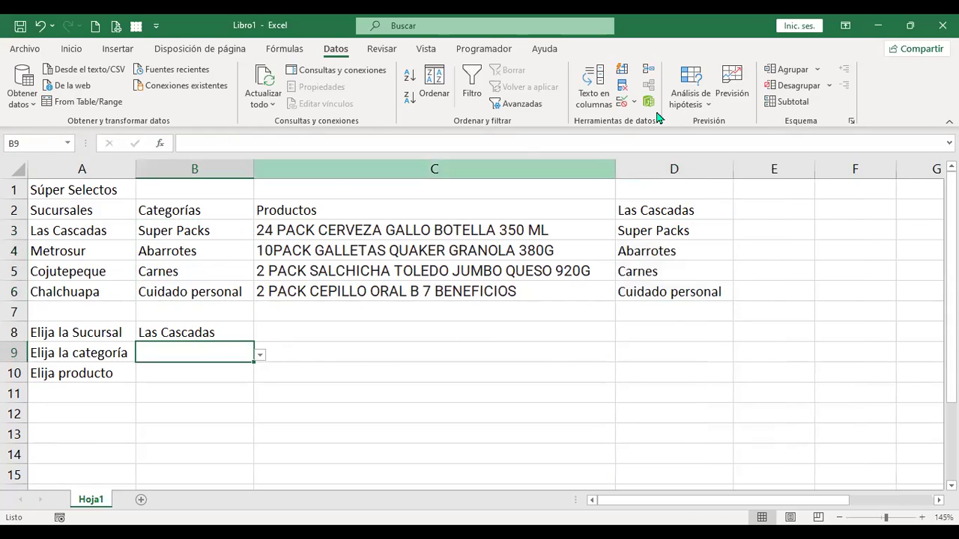
left_click(622, 107)
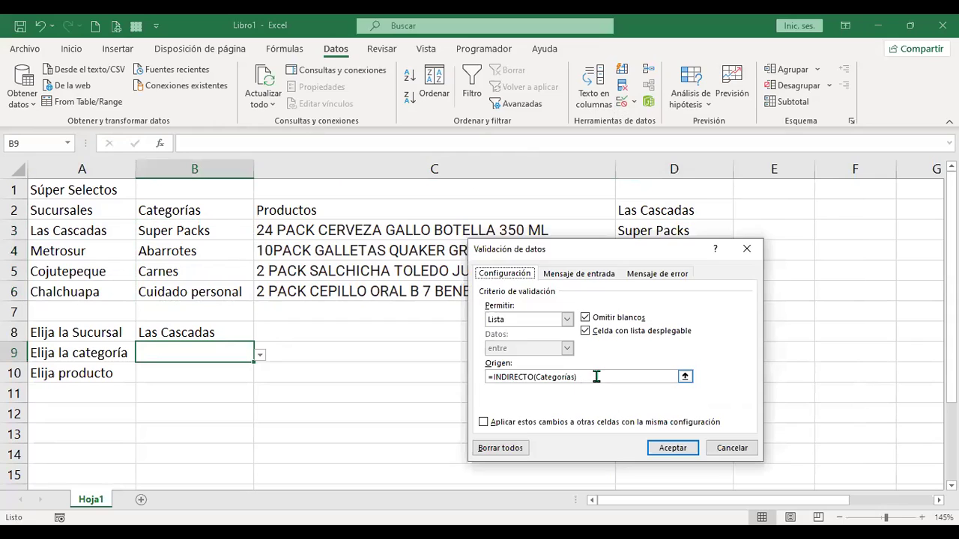
left_click(586, 376)
key("BackSpace")
key("BackSpace")
key("BackSpace")
key("BackSpace")
key("BackSpace")
key("BackSpace")
key("BackSpace")
key("BackSpace")
key("BackSpace")
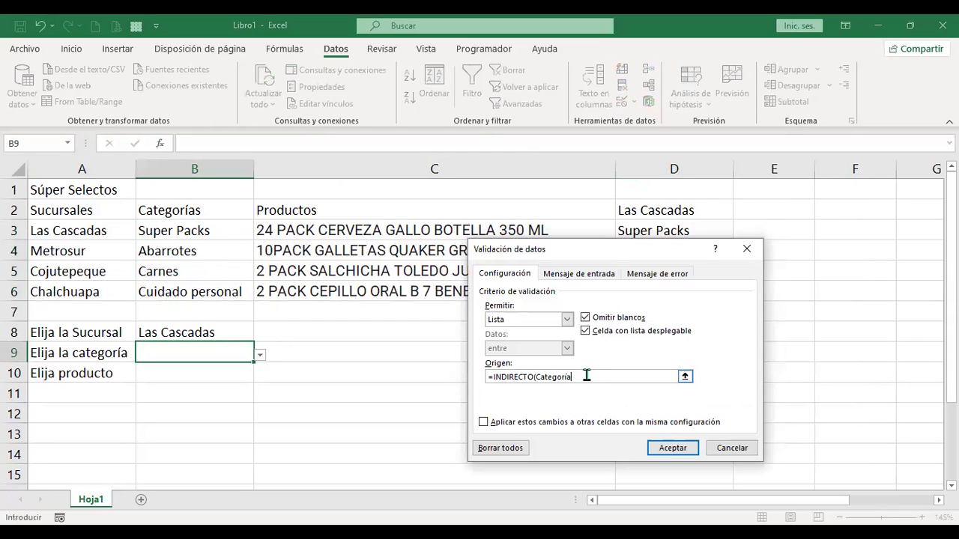
type("scadas)")
left_click(673, 448)
left_click(460, 313)
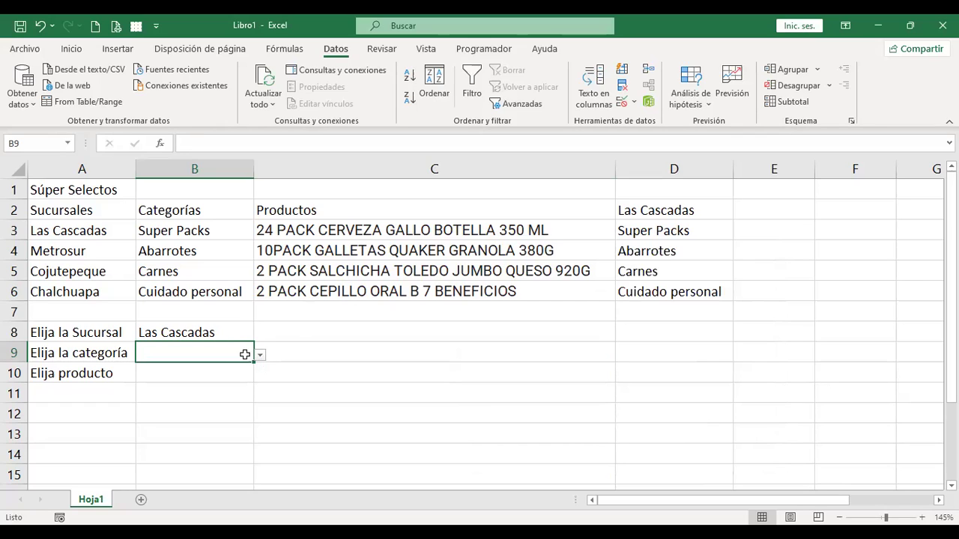
Step: Choose Las Cascadas from the branch list in B8 and check the category dropdown in B9
left_click(234, 331)
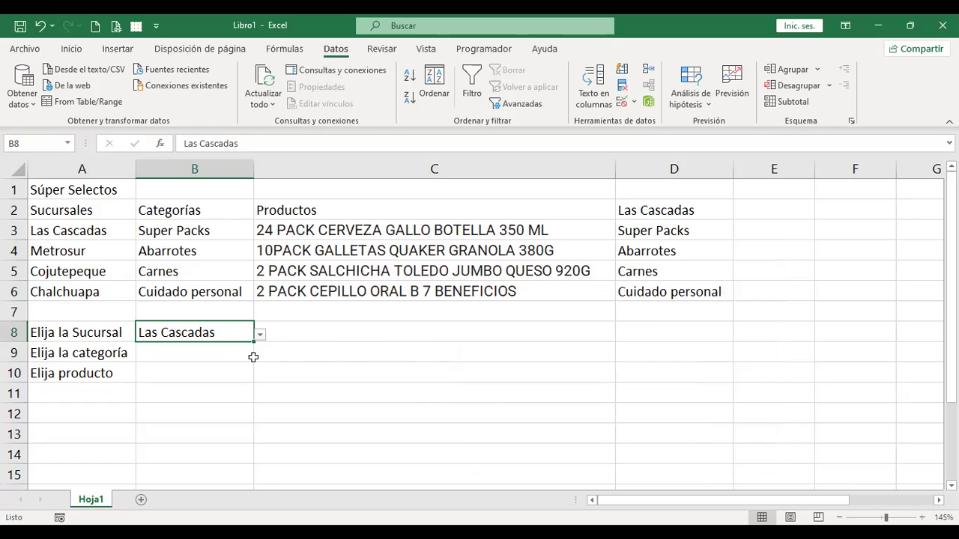
left_click(260, 335)
left_click(230, 348)
left_click(247, 353)
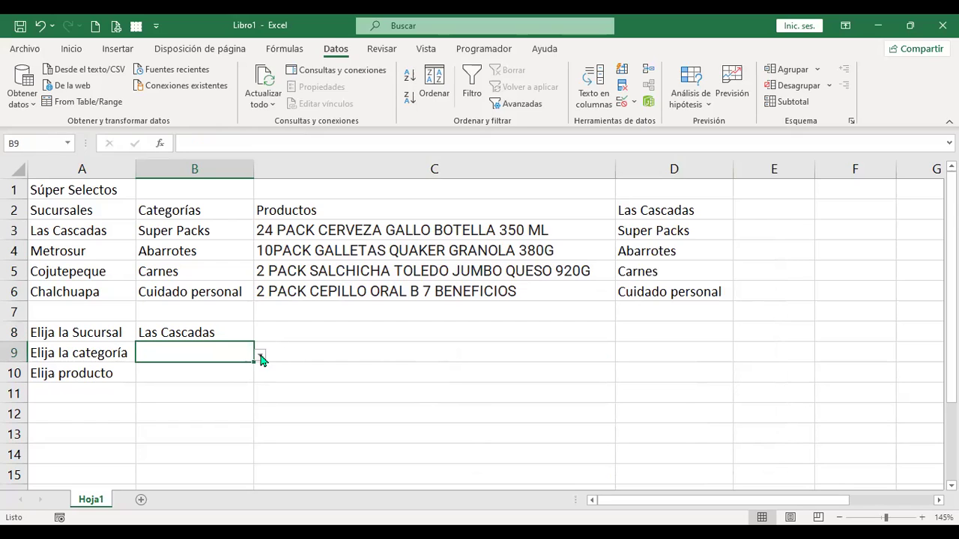
Step: Name the branch selection cell B8 LC
left_click(231, 329)
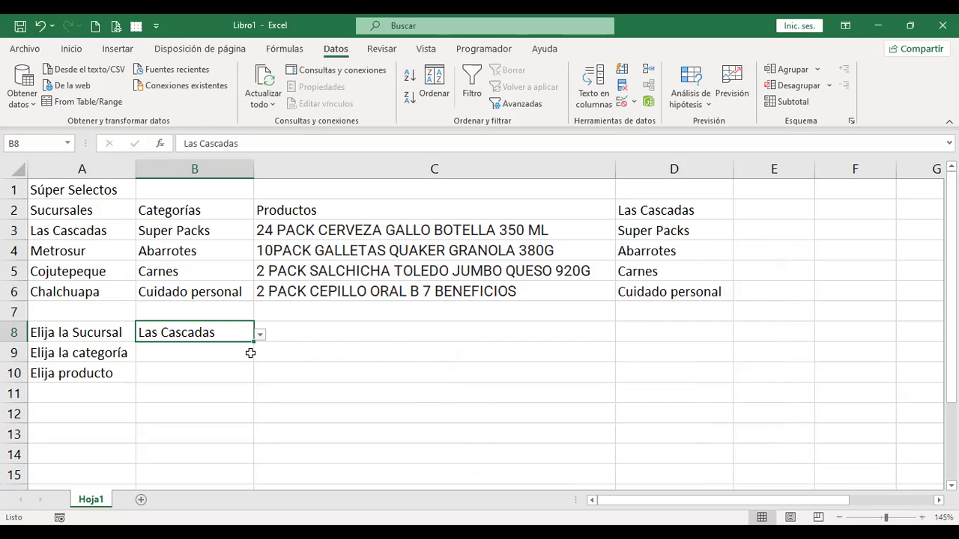
left_click(39, 144)
left_click(215, 348)
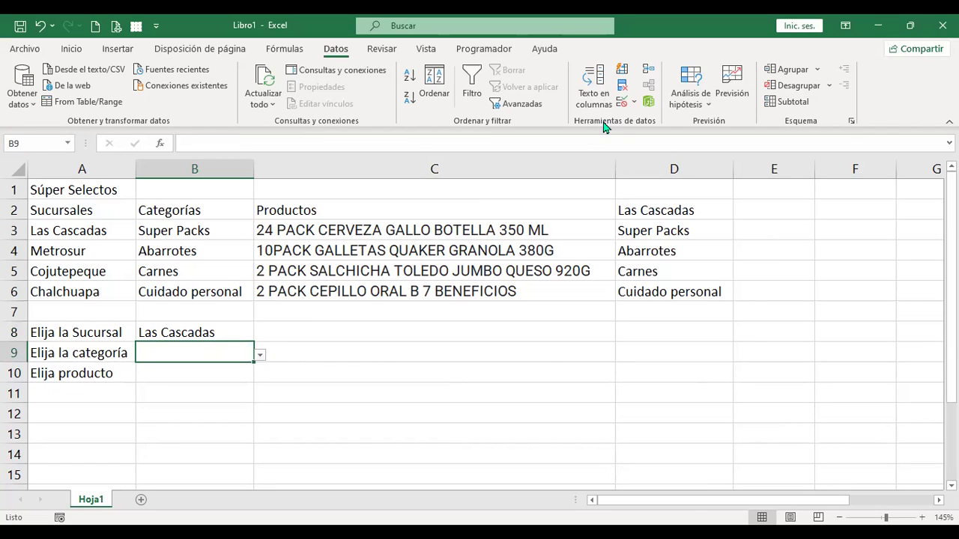
Step: Set the list source of the data validation in B9 to =INDIRECTO(LC) and accept it
left_click(625, 108)
left_click(599, 372)
key("BackSpace")
key("BackSpace")
key("BackSpace")
key("BackSpace")
key("BackSpace")
key("BackSpace")
key("BackSpace")
key("BackSpace")
key("BackSpace")
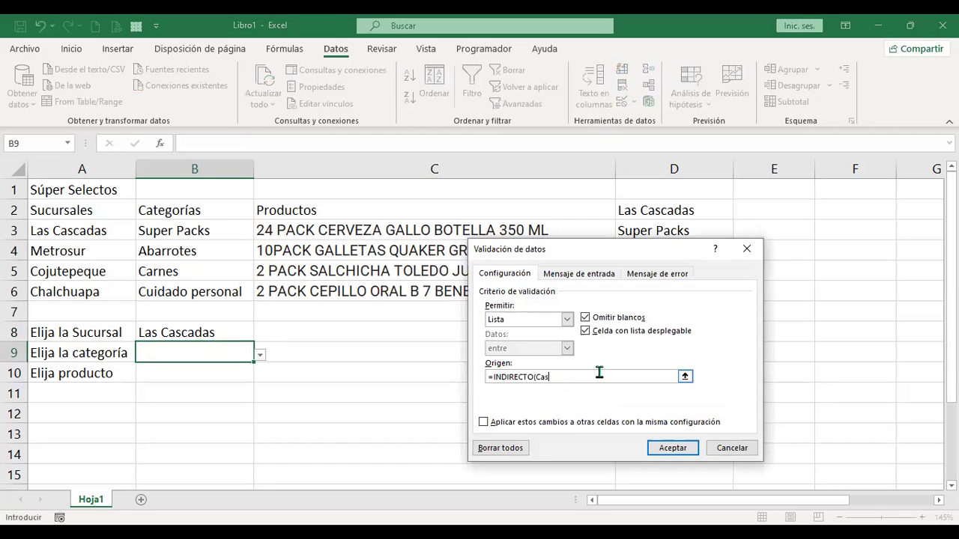
type("LC)")
key("Return")
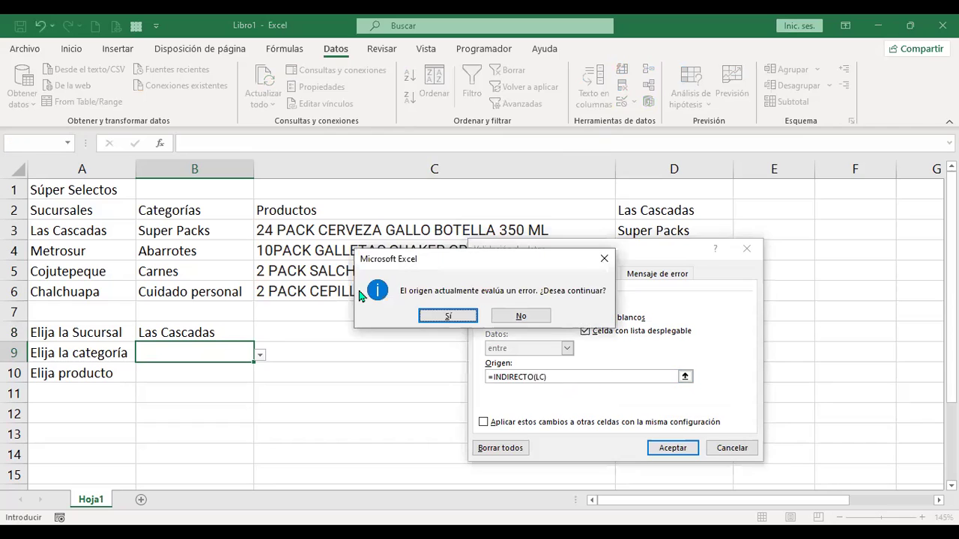
left_click(445, 315)
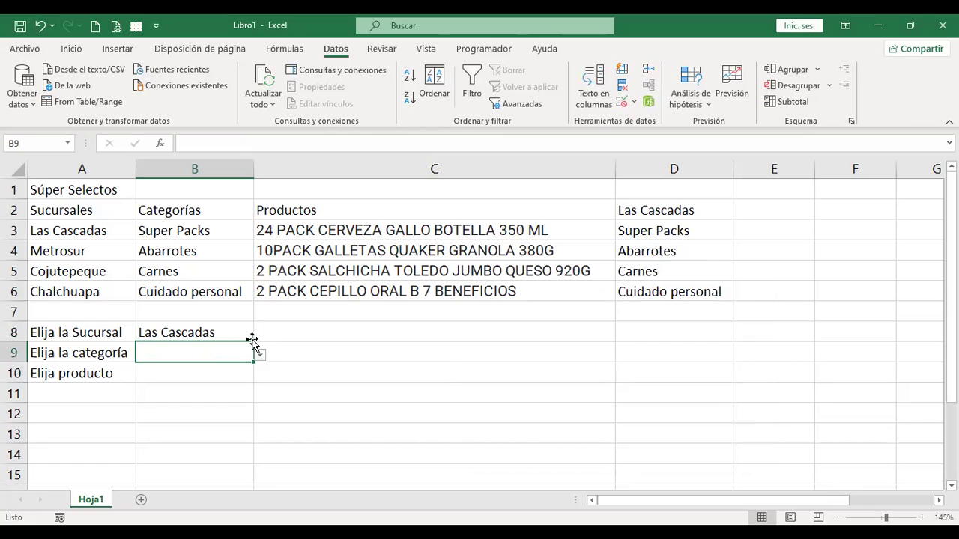
Step: Test the dependent list by choosing Las Cascadas in B8 and checking the category options in B9
left_click(245, 331)
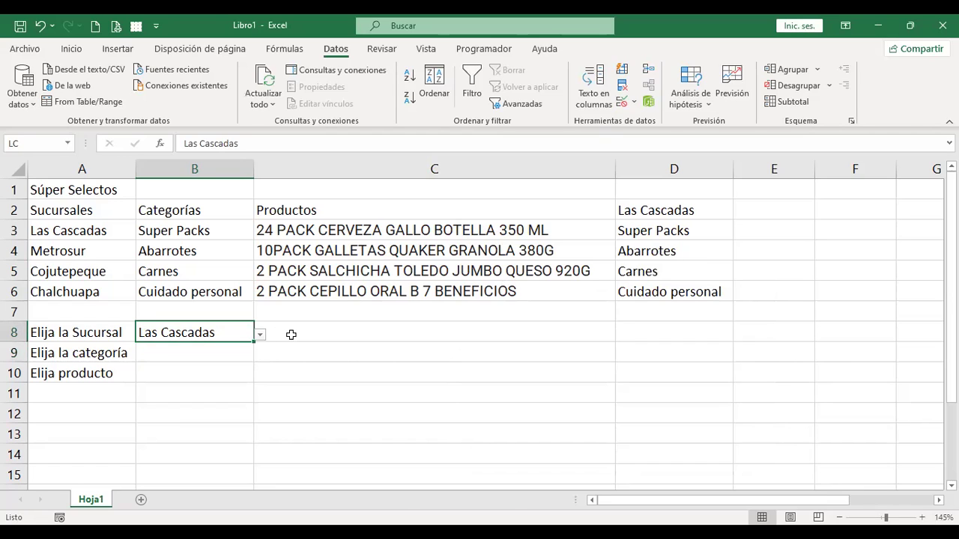
left_click(271, 332)
left_click(228, 329)
left_click(259, 335)
left_click(227, 347)
left_click(245, 353)
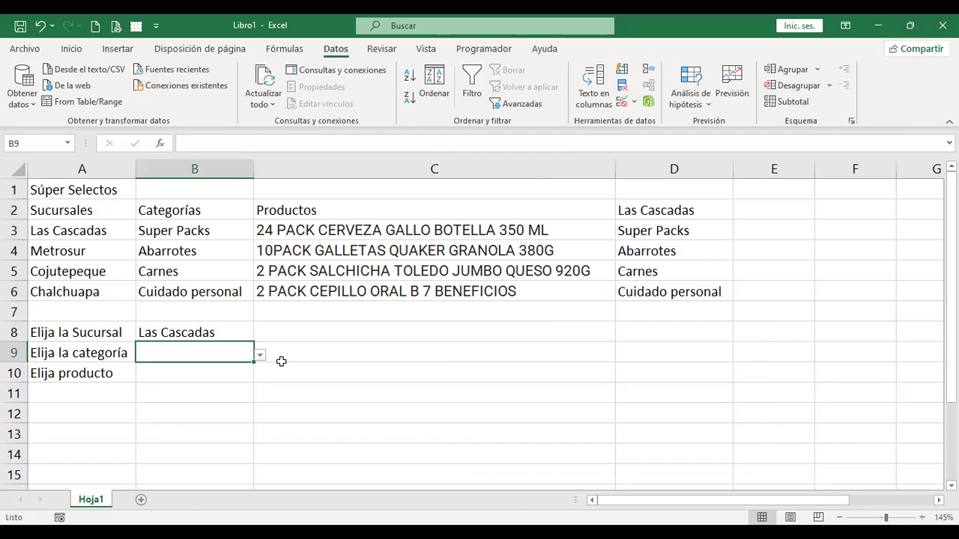
Step: Review the branch options in B8 and the data validation sources of cells B9 and B8
left_click(623, 104)
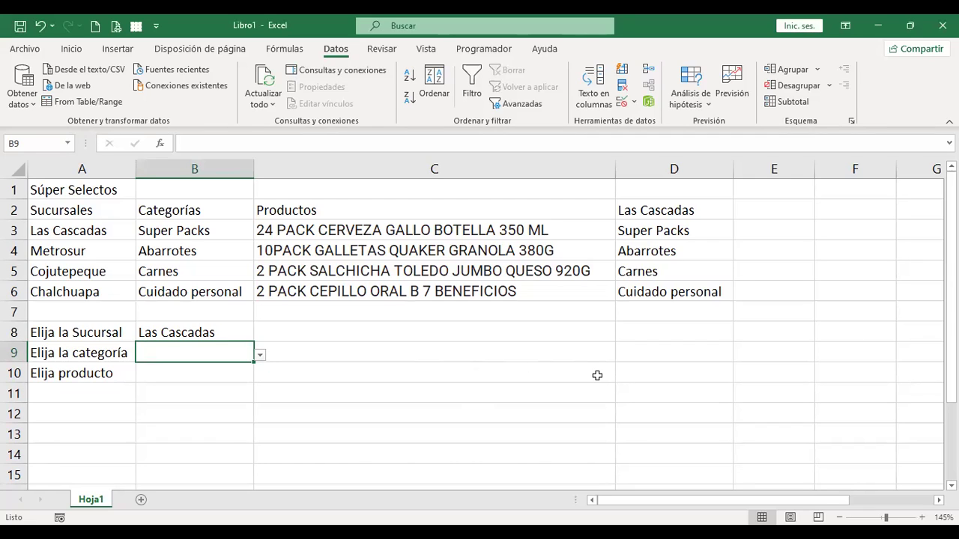
left_click(230, 333)
left_click(259, 337)
left_click(260, 339)
left_click(623, 104)
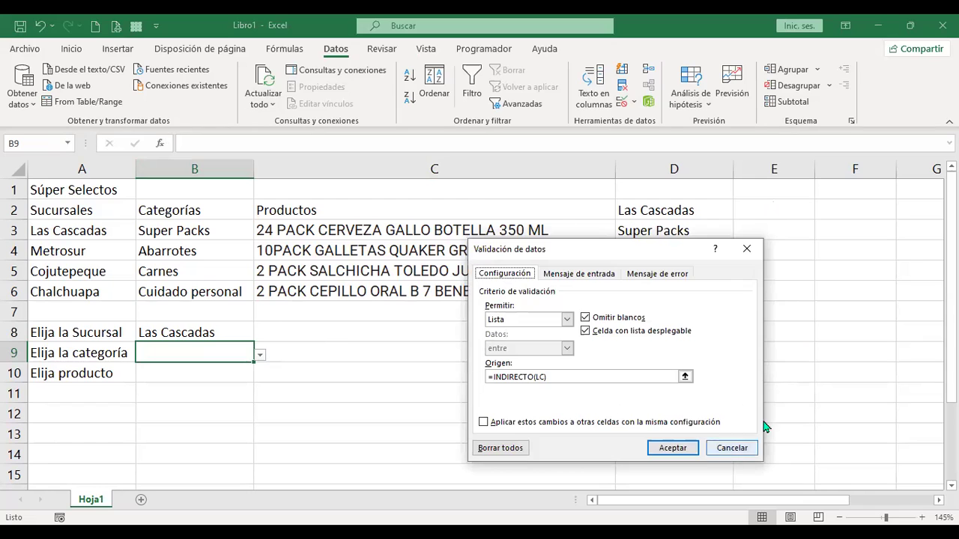
key("shift+Tab")
key("Return")
left_click(199, 332)
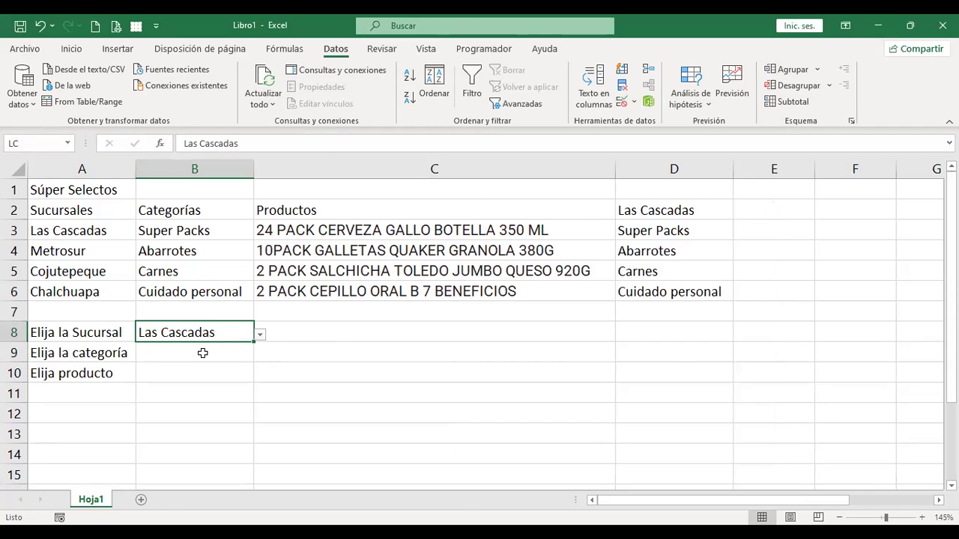
left_click(623, 103)
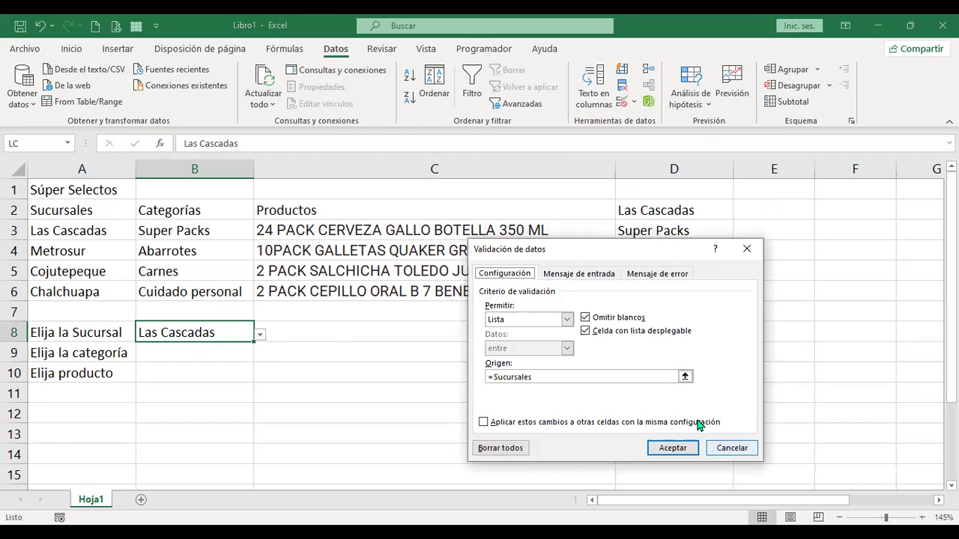
key("Return")
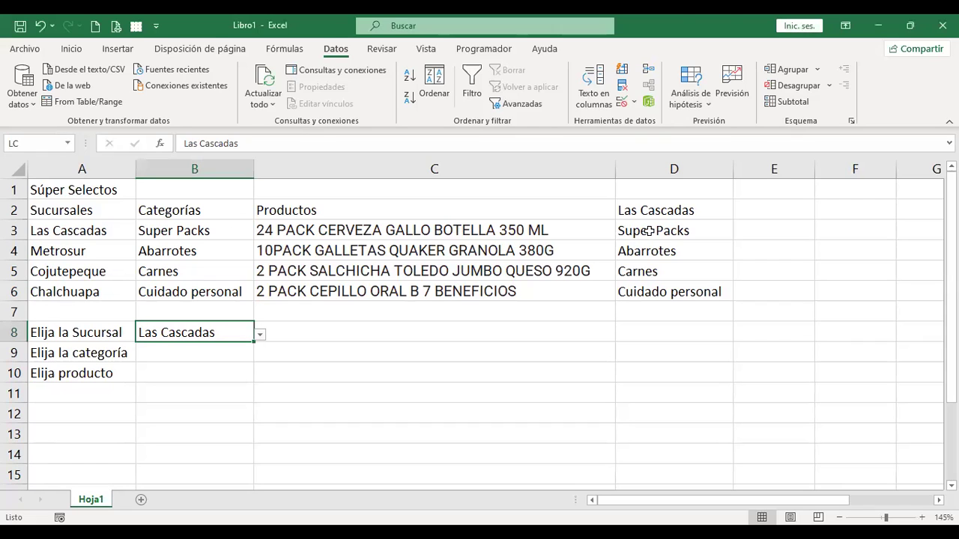
Step: Examine the names of the category ranges D3:D6 and B3:B6, the first product in C3, and the branch options in B8
left_click_drag(665, 228, 672, 290)
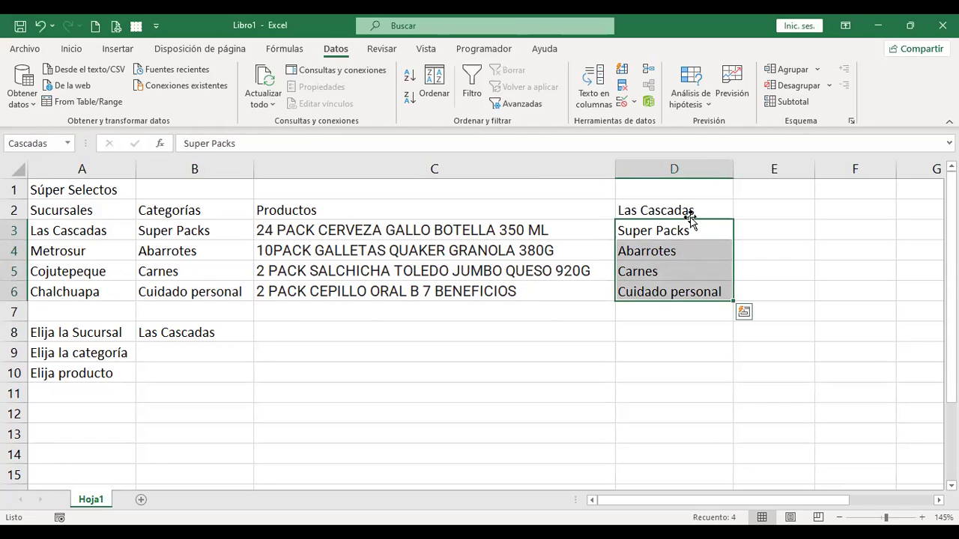
left_click(686, 210)
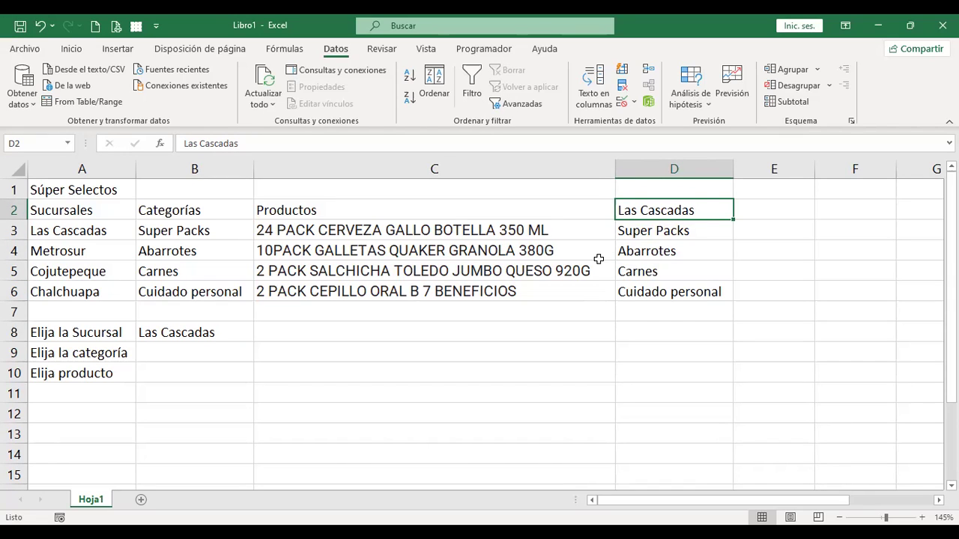
left_click_drag(663, 230, 663, 291)
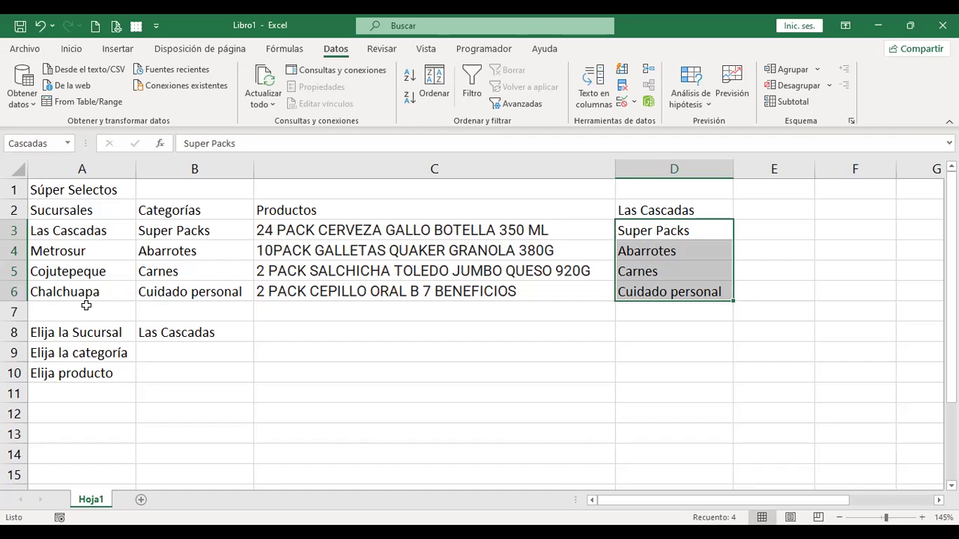
left_click(202, 335)
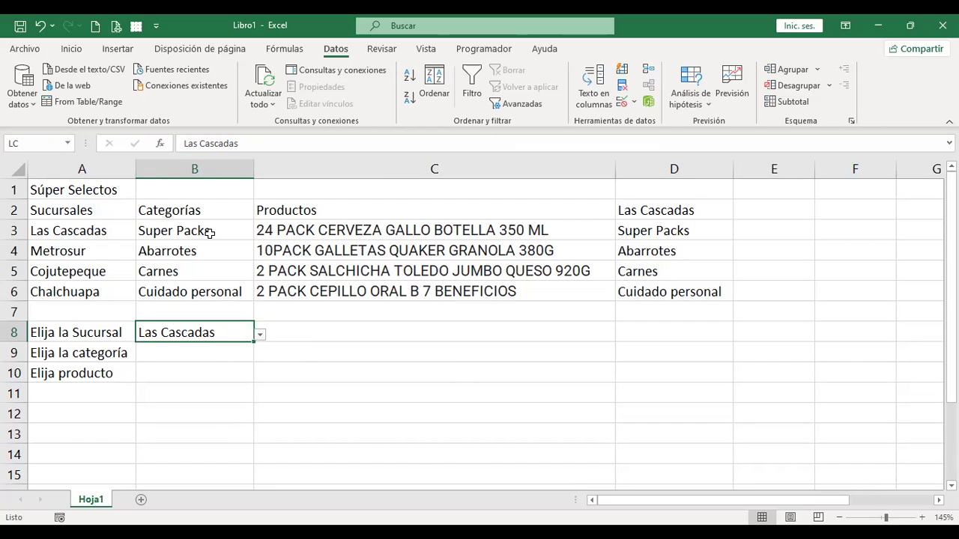
left_click_drag(213, 231, 187, 293)
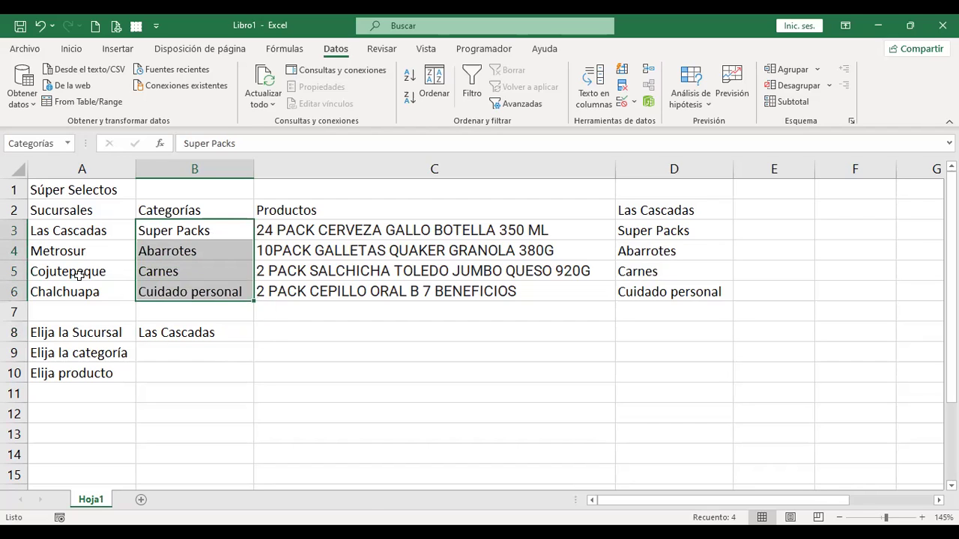
left_click(418, 232)
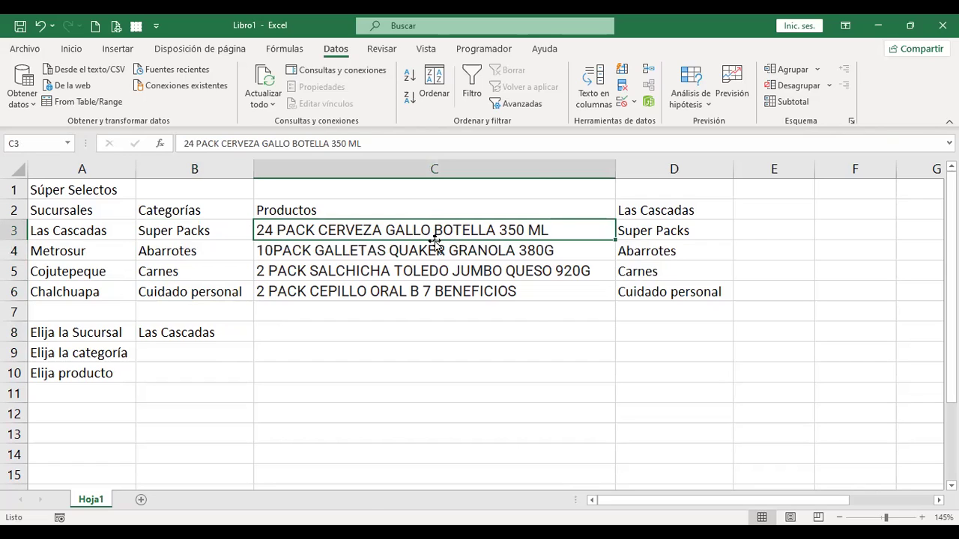
left_click(244, 335)
left_click(257, 334)
left_click(321, 343)
left_click(220, 347)
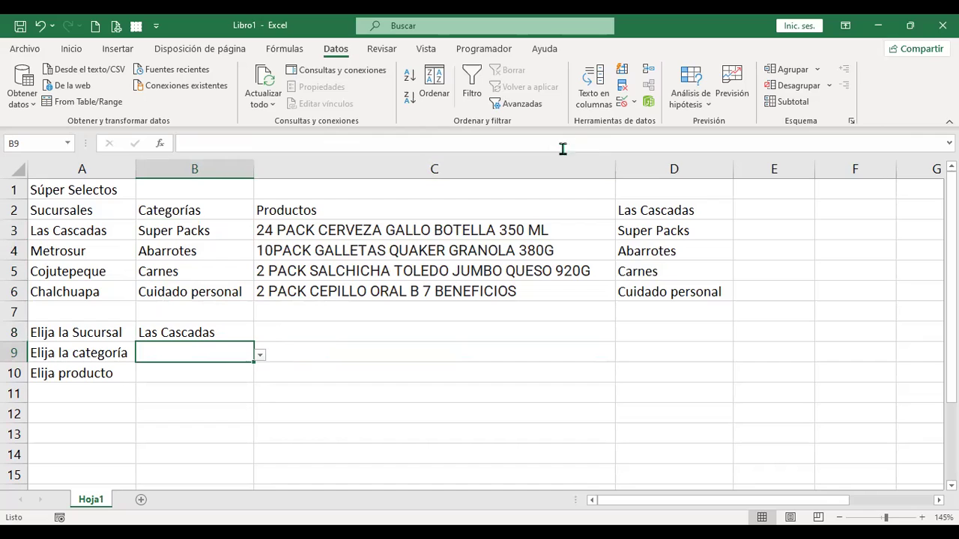
left_click(624, 102)
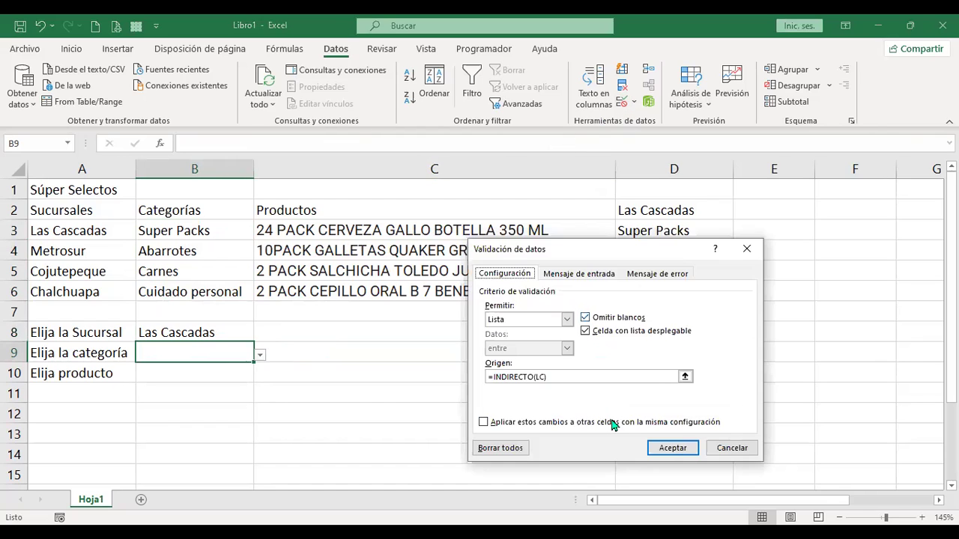
left_click(589, 378)
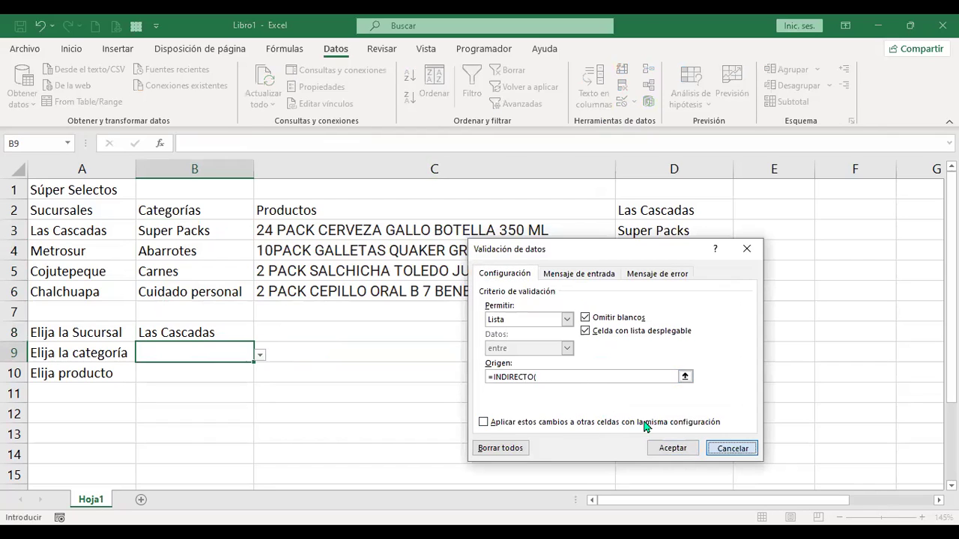
left_click(730, 448)
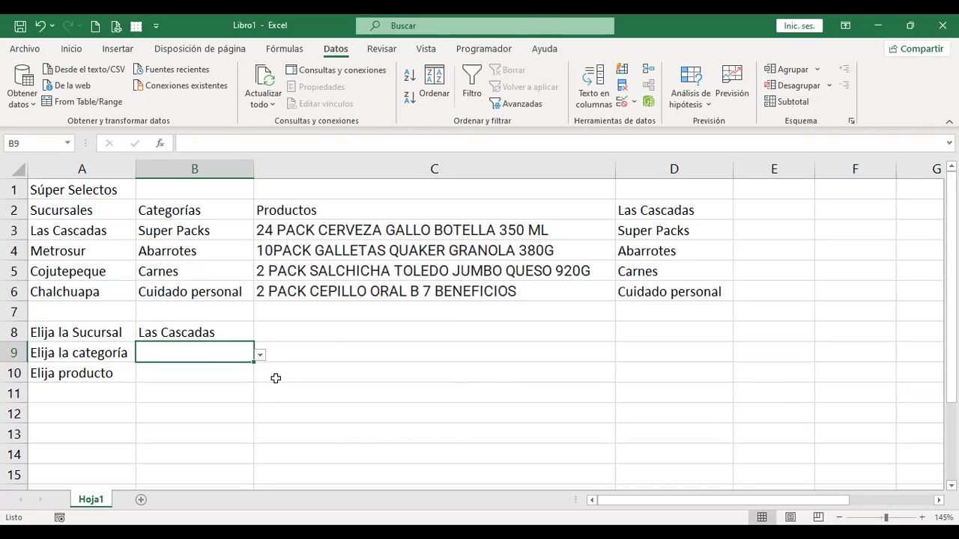
Step: Set the list source of the data validation in B9 to the named range Categorías, covering B3:B6
left_click(623, 102)
left_click(640, 376)
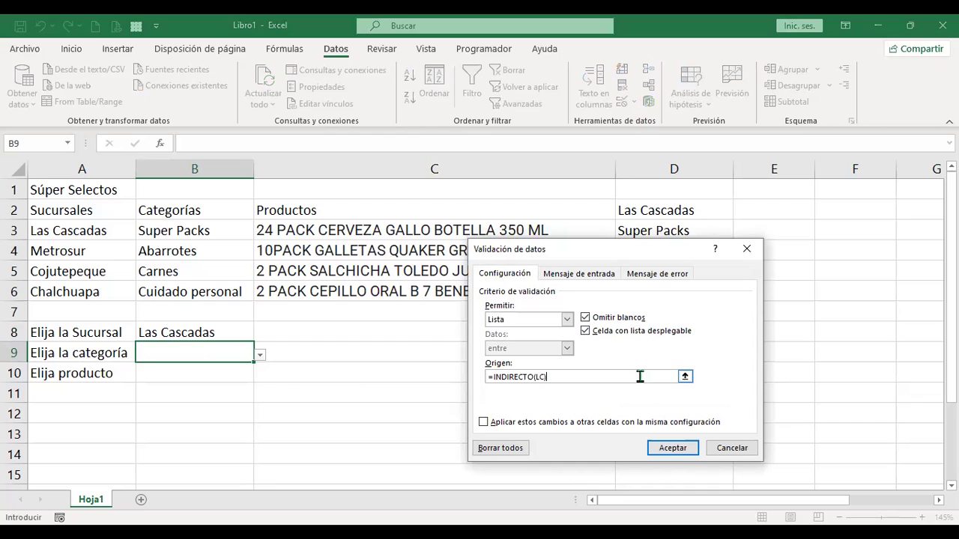
key("BackSpace")
key("BackSpace")
key("BackSpace")
key("BackSpace")
key("BackSpace")
key("BackSpace")
key("BackSpace")
key("BackSpace")
key("BackSpace")
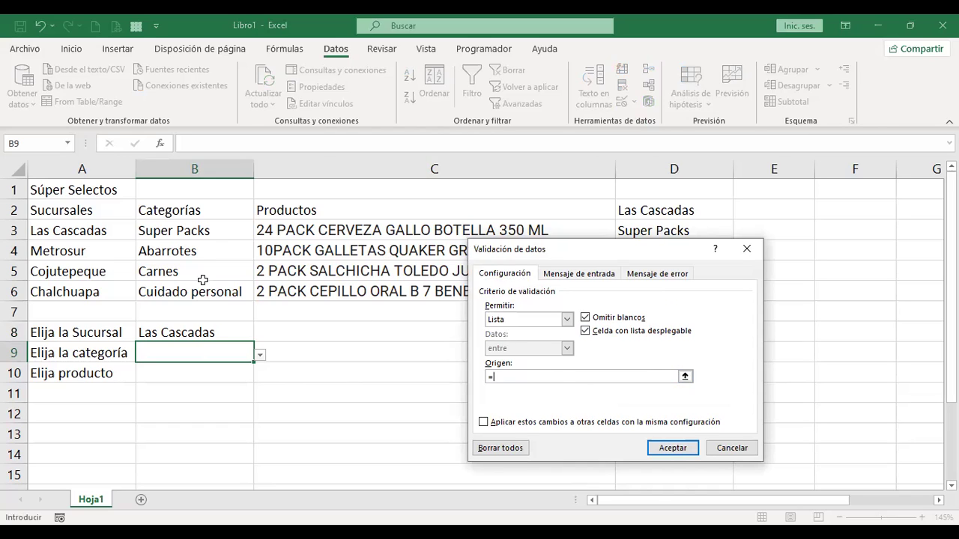
left_click(208, 228)
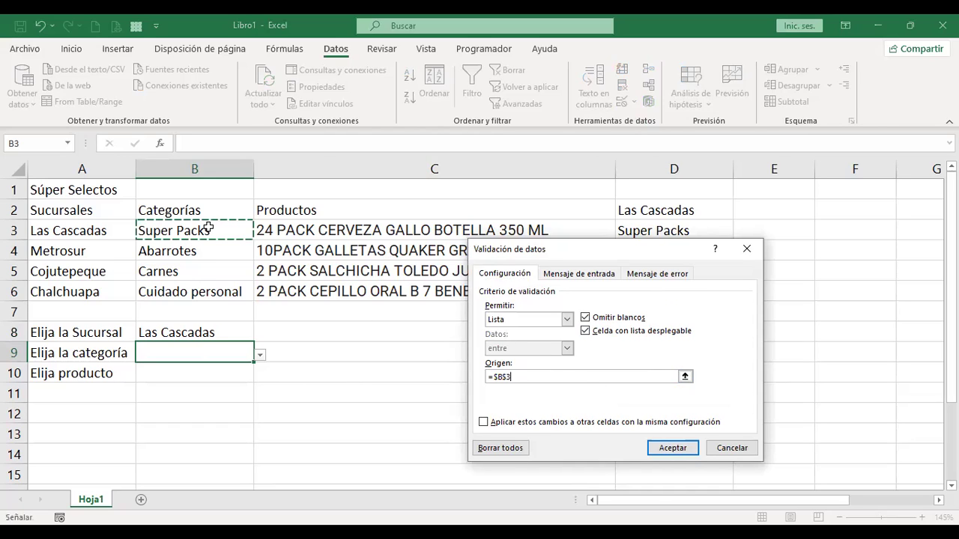
left_click_drag(228, 304, 224, 296)
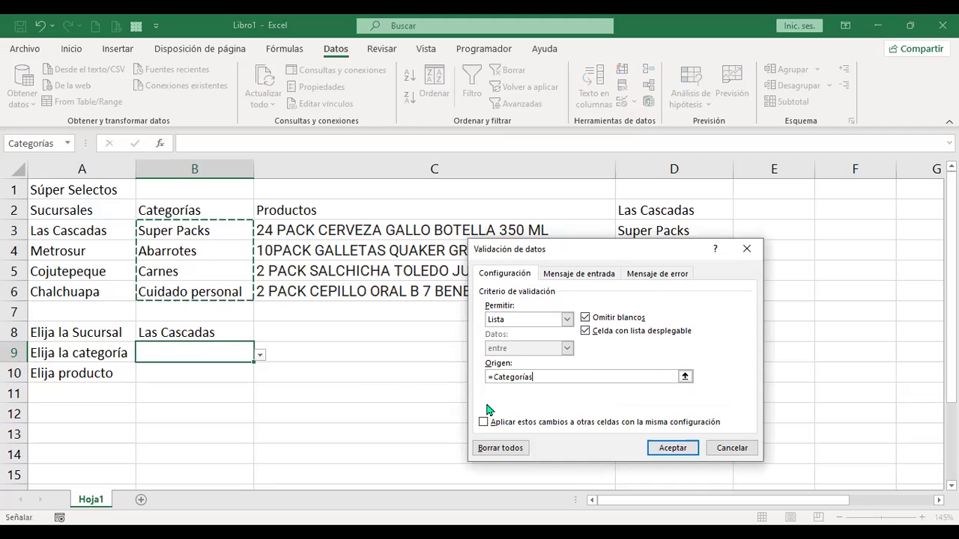
key("Return")
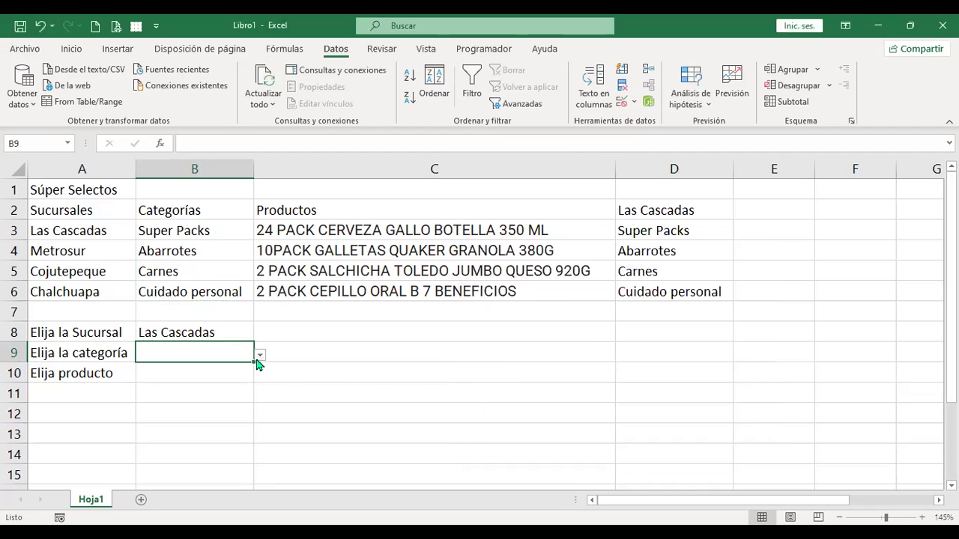
Step: Test the dropdown lists by choosing Metrosur as the branch in B8 and Cuidado personal as the category in B9
left_click(260, 355)
left_click(210, 382)
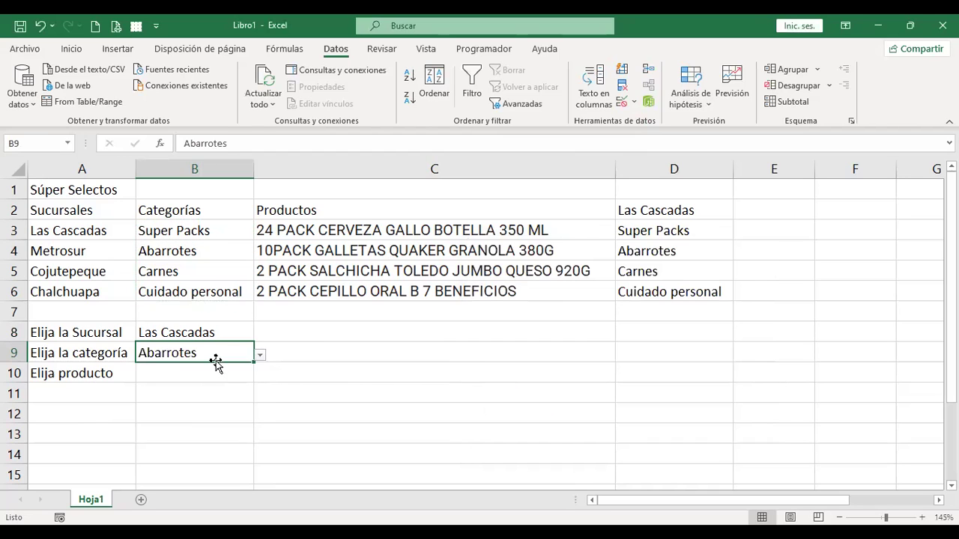
left_click(241, 333)
left_click(259, 334)
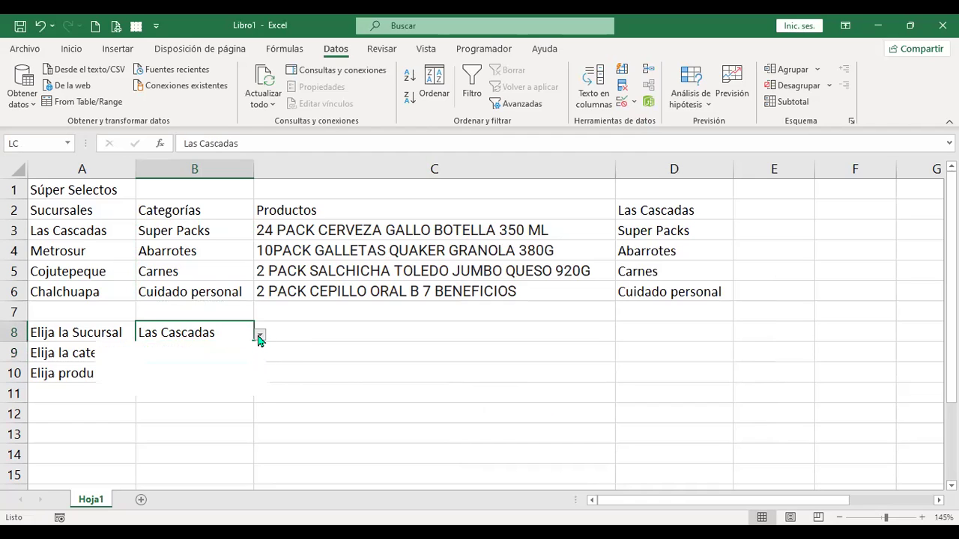
left_click(200, 360)
left_click(206, 358)
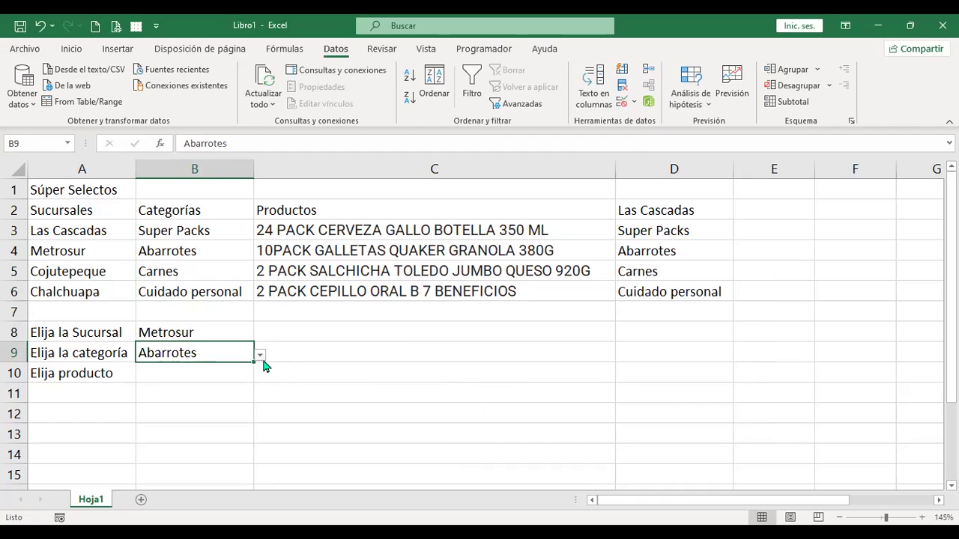
left_click(261, 357)
left_click(195, 411)
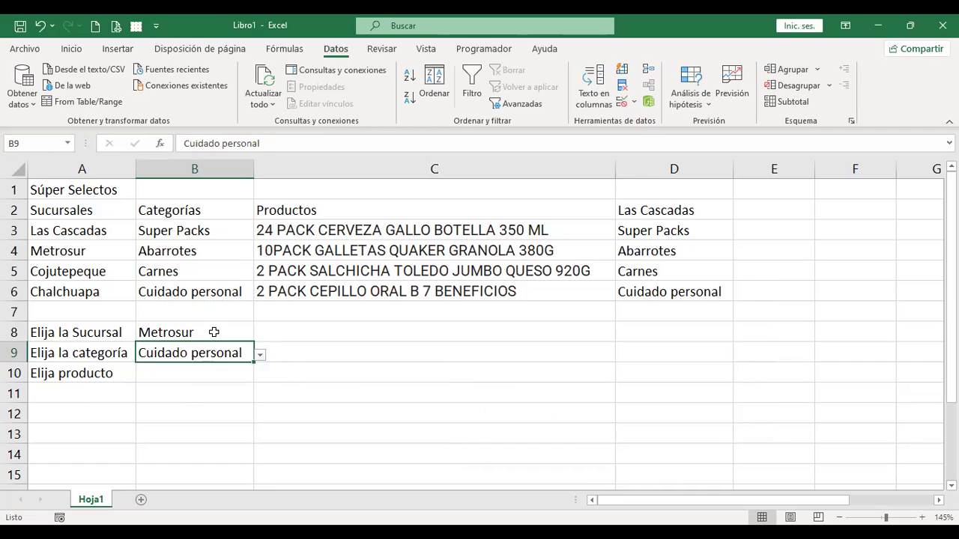
Step: Check the list source of the data validation in branch cell B8
left_click(225, 335)
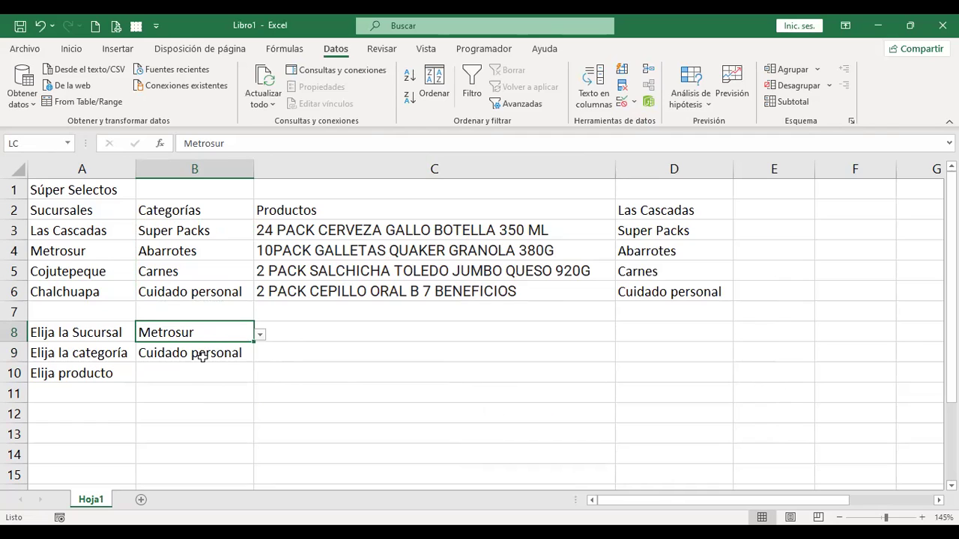
left_click(622, 101)
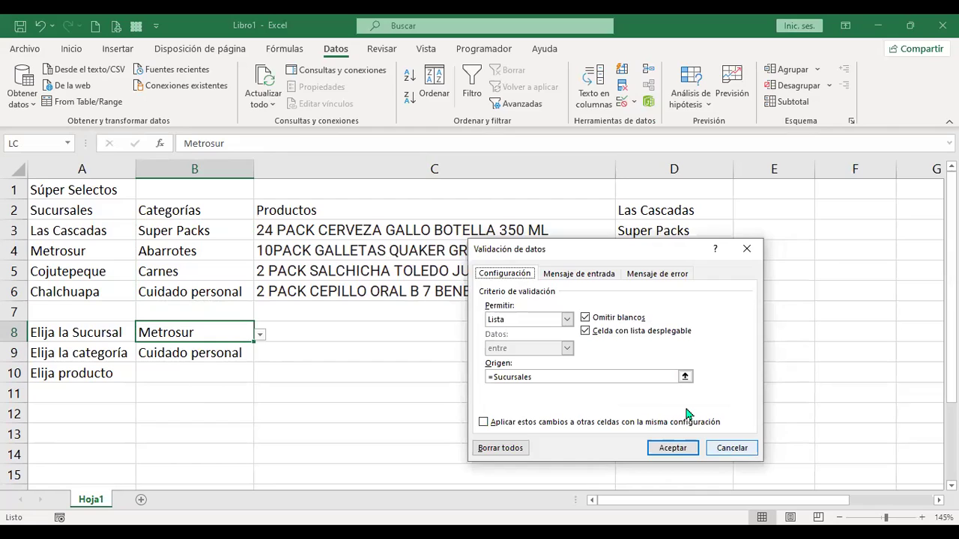
key("Escape")
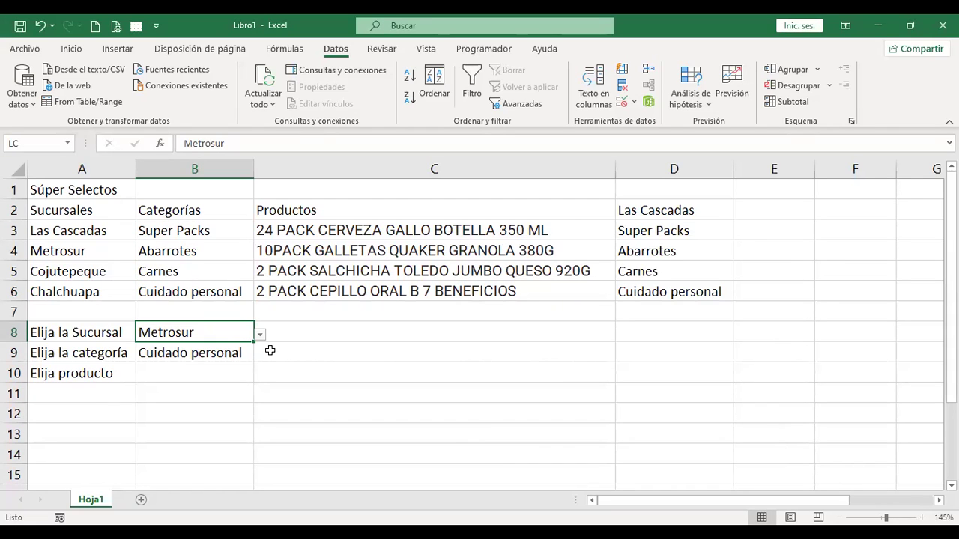
left_click(238, 350)
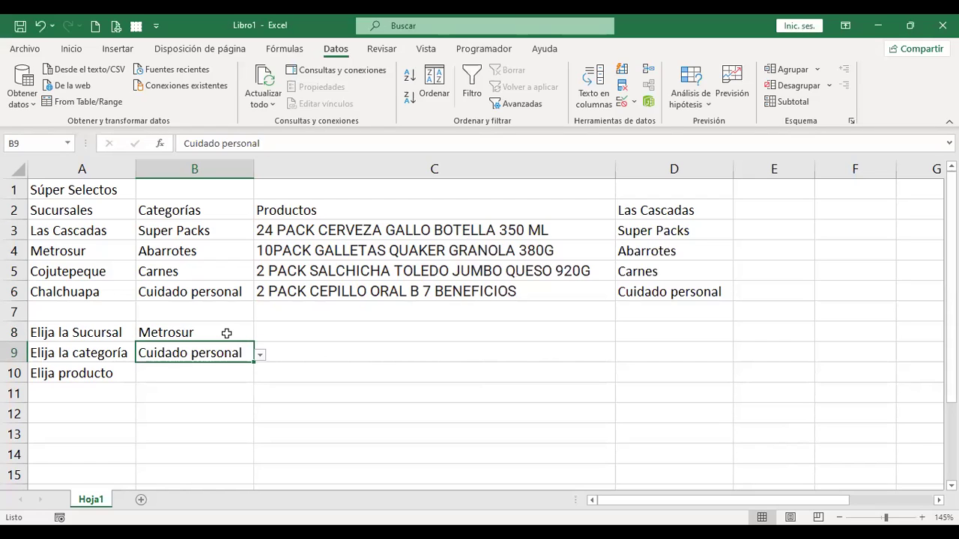
left_click(226, 332)
left_click(228, 355)
left_click(229, 330)
left_click(262, 336)
left_click(291, 333)
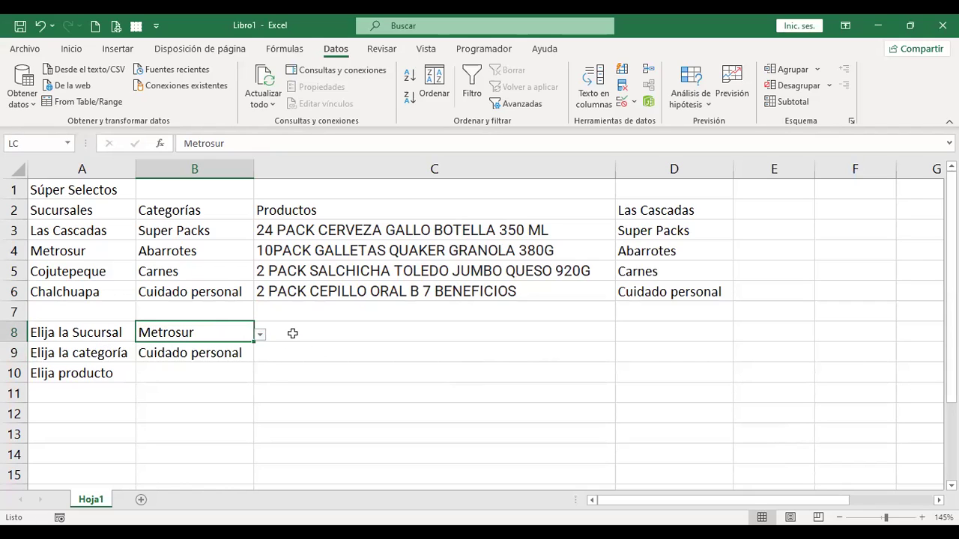
left_click(210, 352)
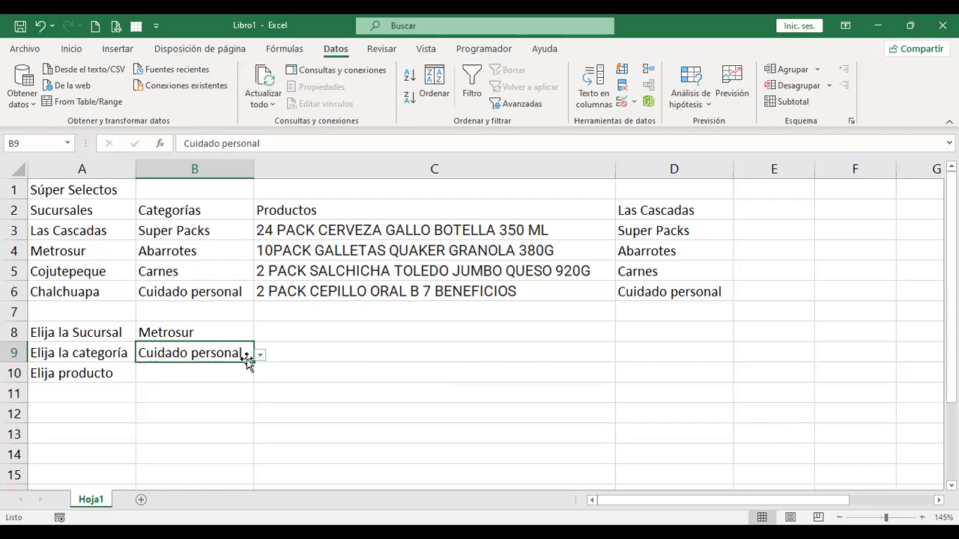
left_click(216, 326)
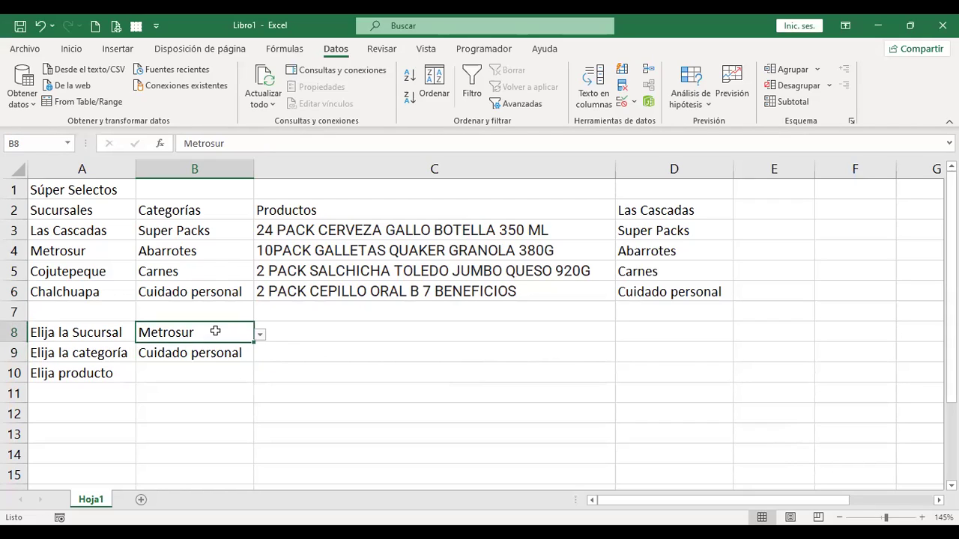
left_click(221, 353)
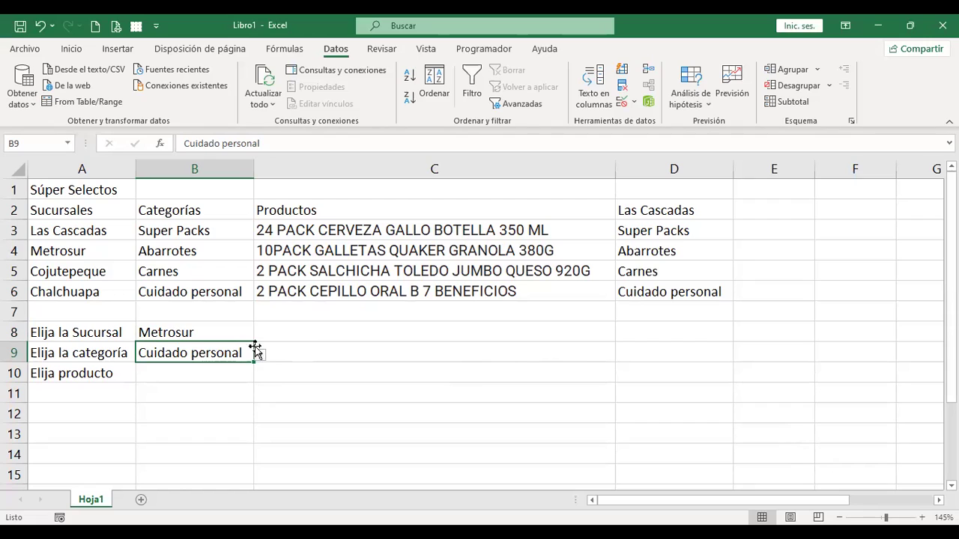
Step: Review the data validation list sources of branch cell B8 and category cell B9
left_click(201, 332)
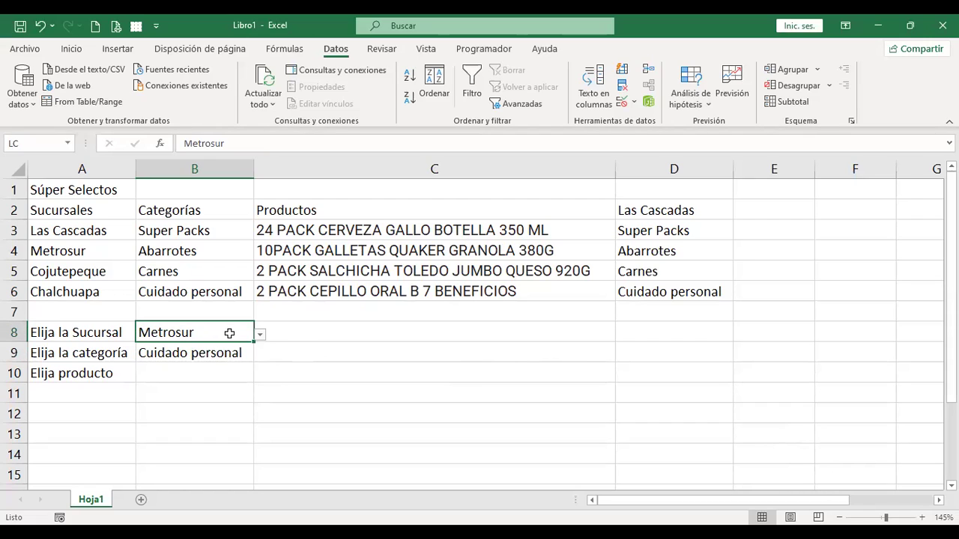
left_click(622, 102)
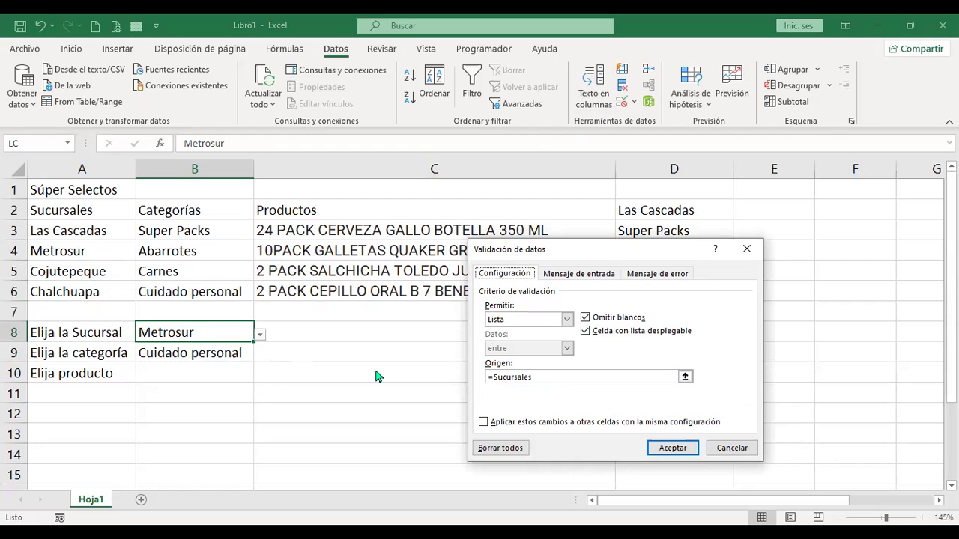
key("Return")
left_click(217, 353)
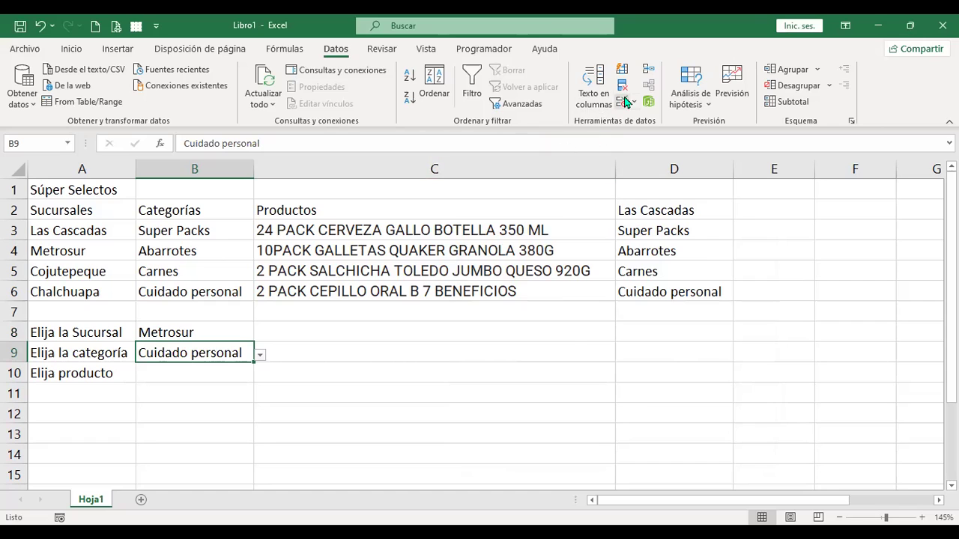
key("alt+d")
key("l")
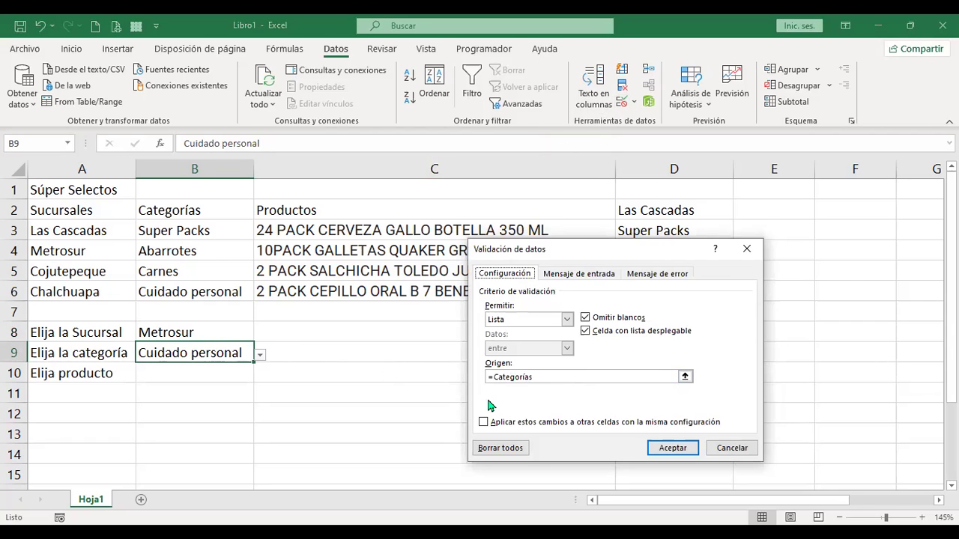
key("Return")
left_click(225, 332)
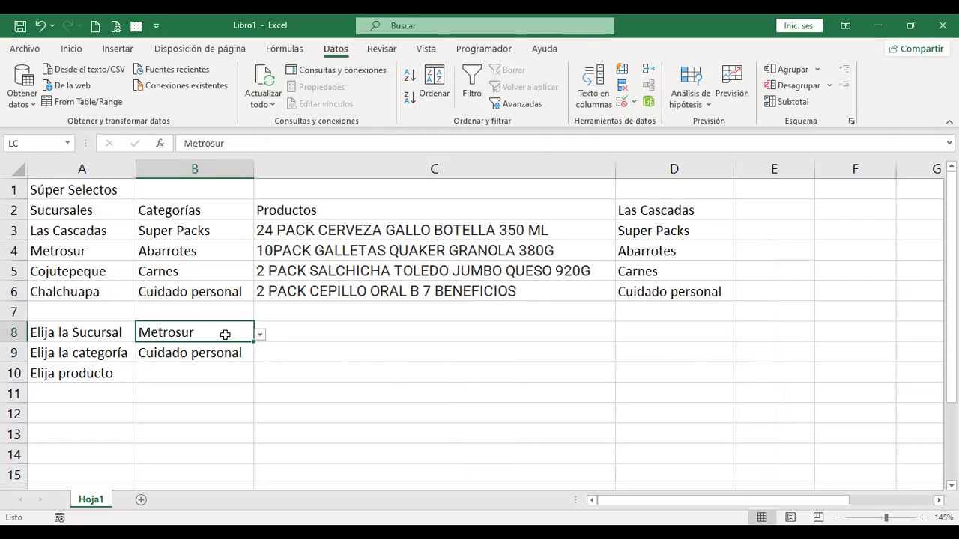
left_click(221, 352)
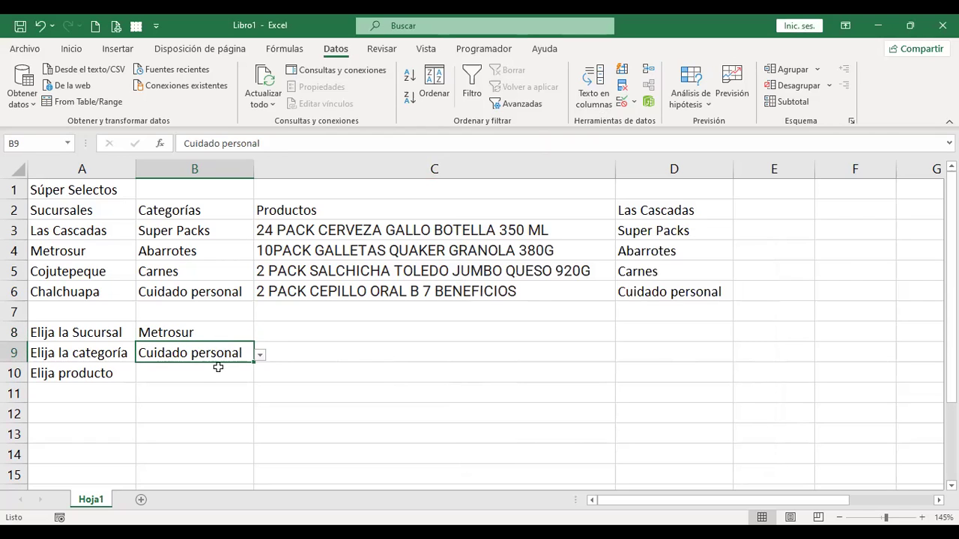
left_click(217, 371)
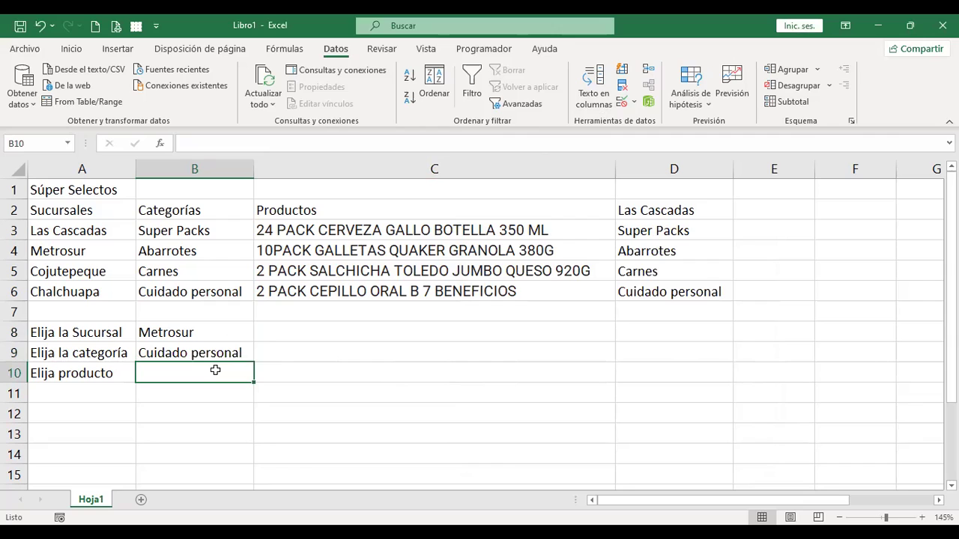
left_click(224, 333)
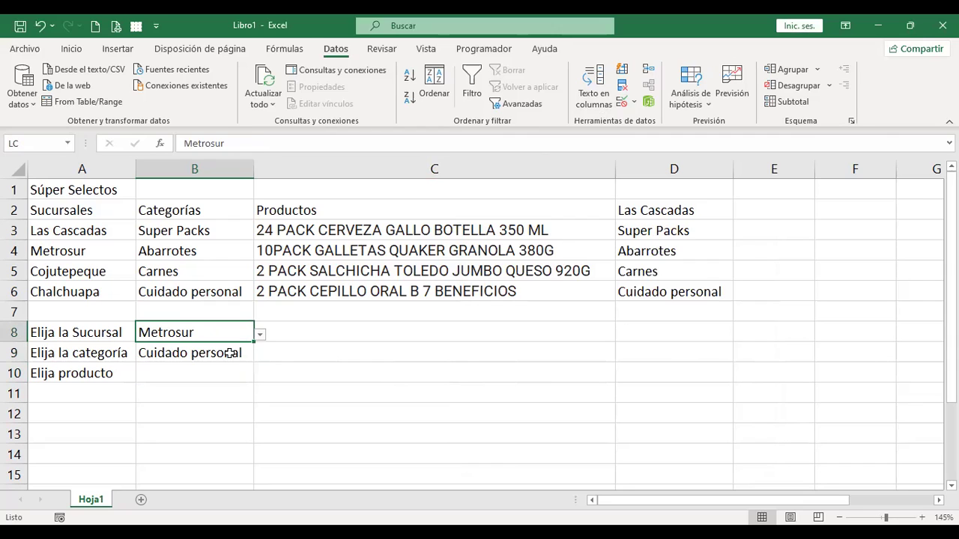
left_click(230, 353)
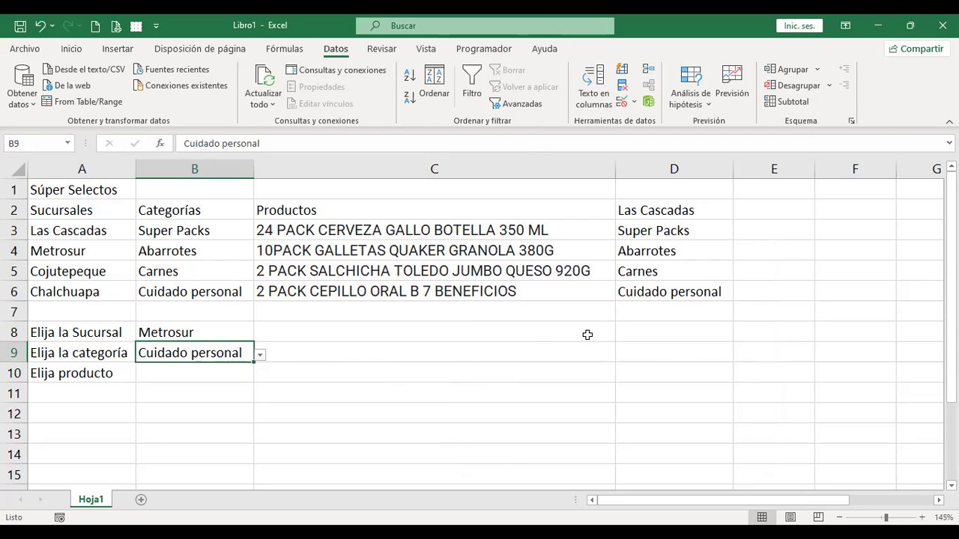
Step: Examine the branch options offered by the dropdown list in B8
left_click(205, 334)
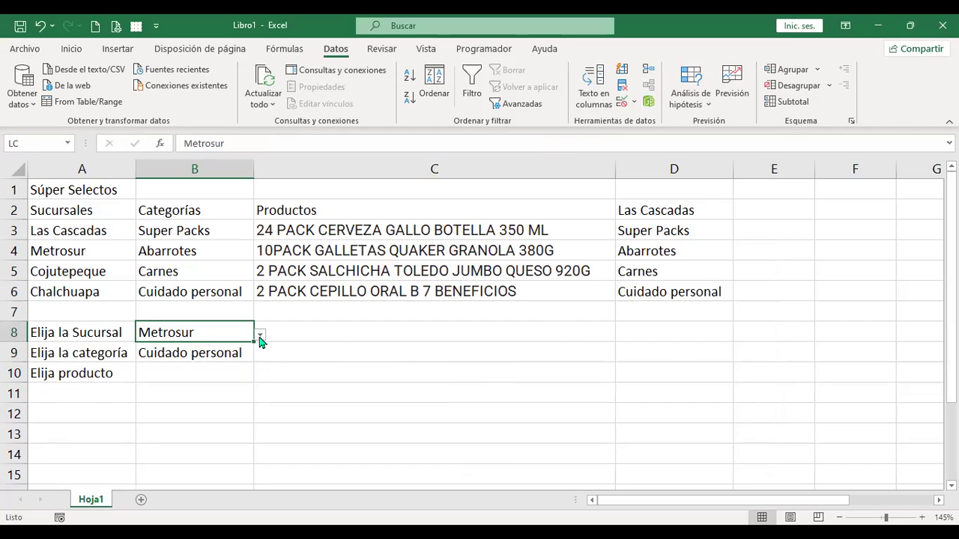
left_click(259, 338)
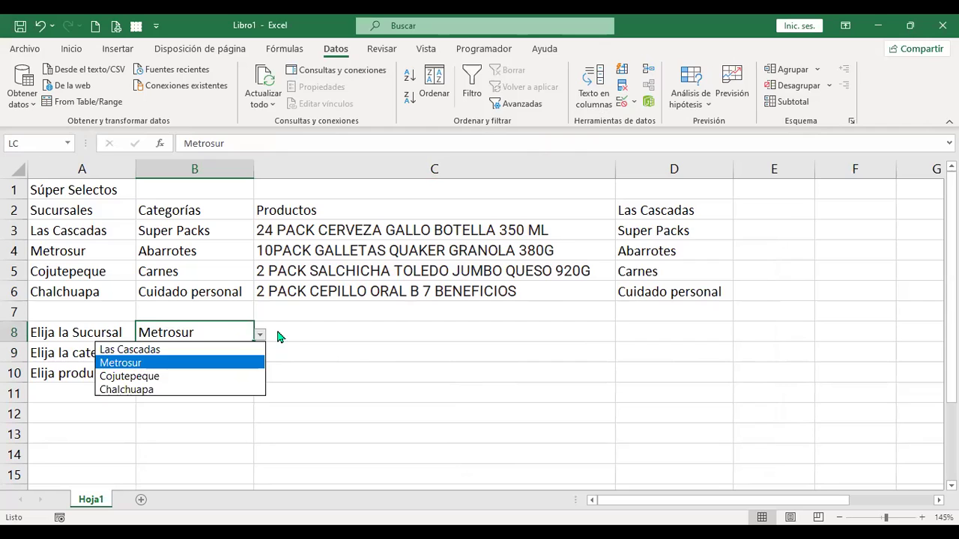
left_click(260, 336)
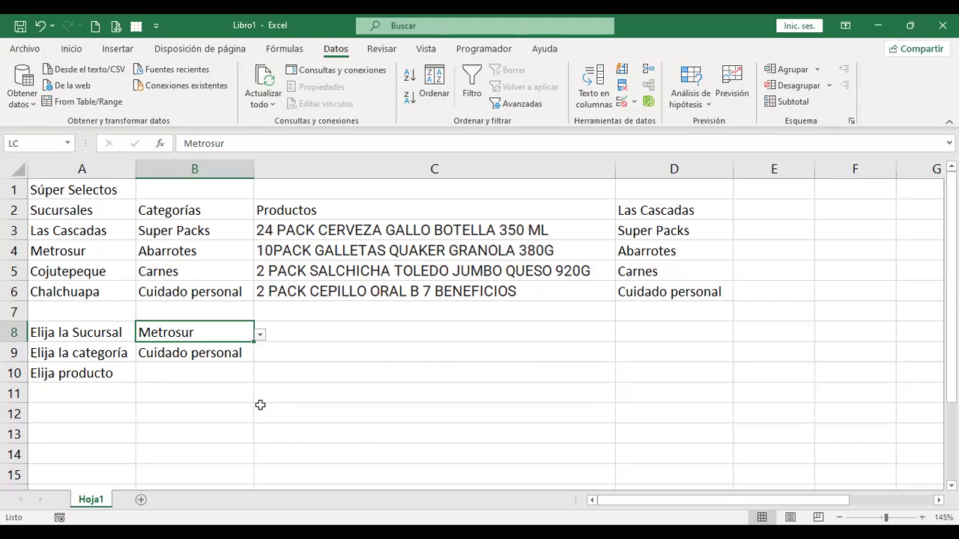
left_click(229, 350)
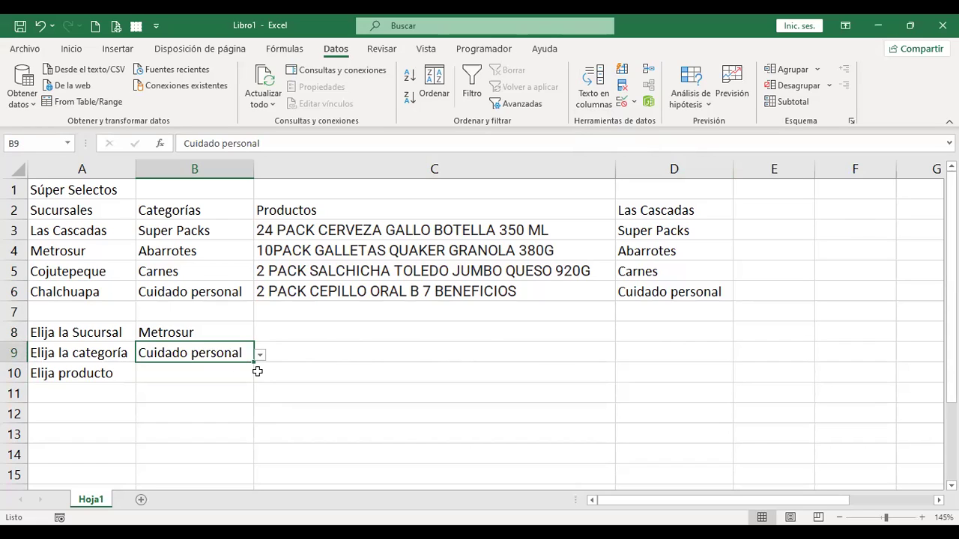
left_click(231, 379)
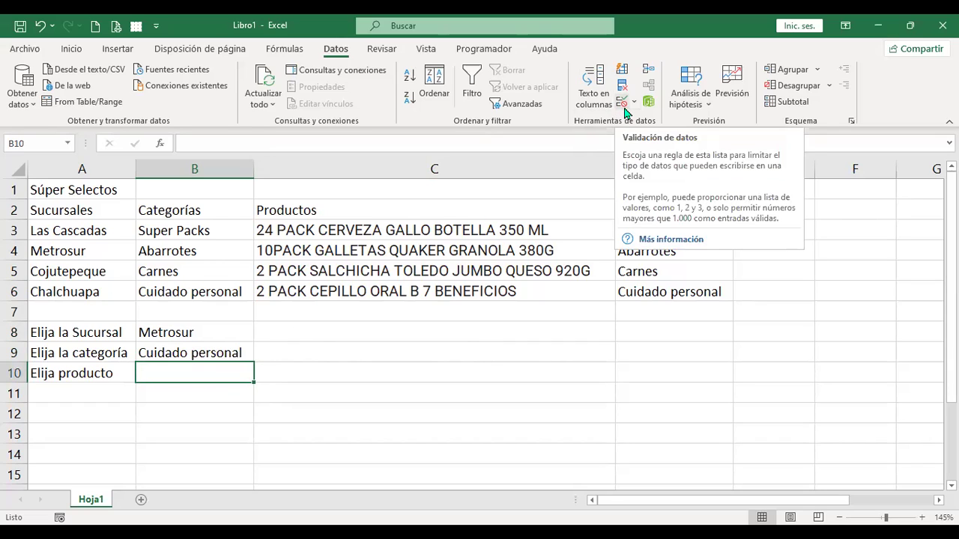
left_click(199, 334)
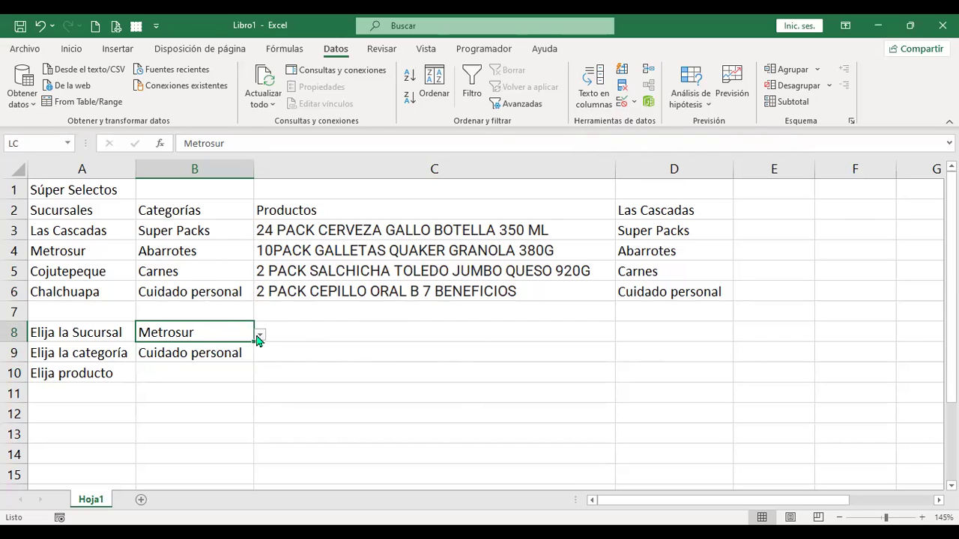
left_click(260, 335)
left_click(261, 363)
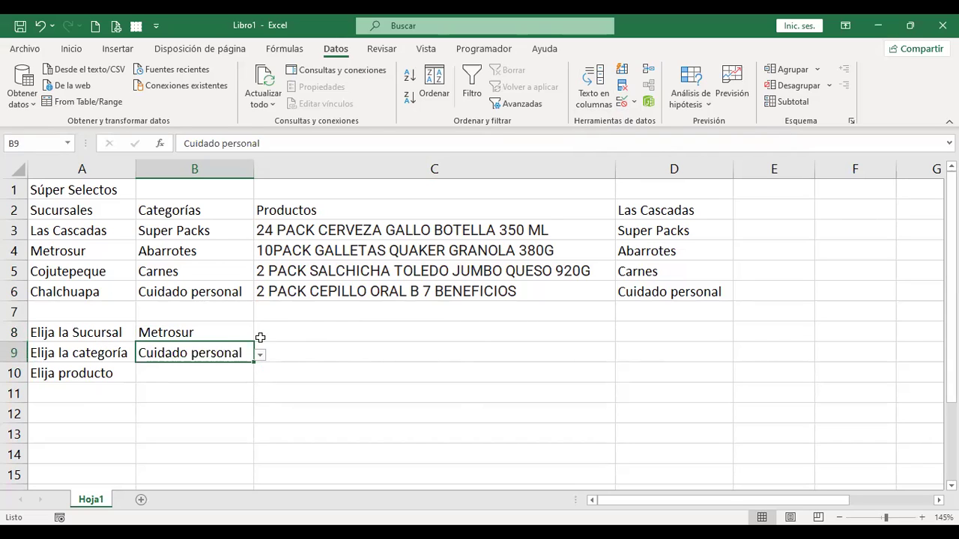
left_click(256, 333)
left_click(221, 330)
left_click(222, 354)
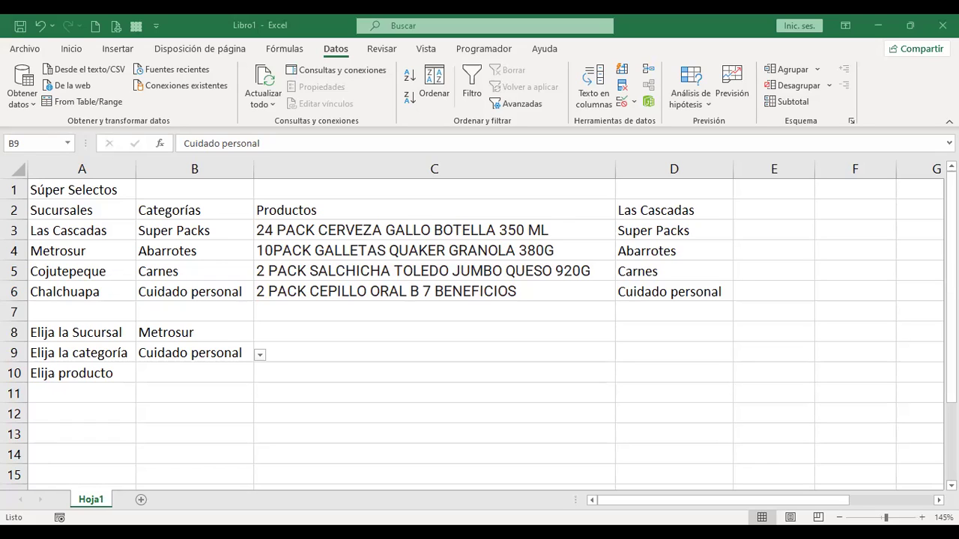
Step: Review the workbook's defined names in the Name Manager
key("ctrl+F3")
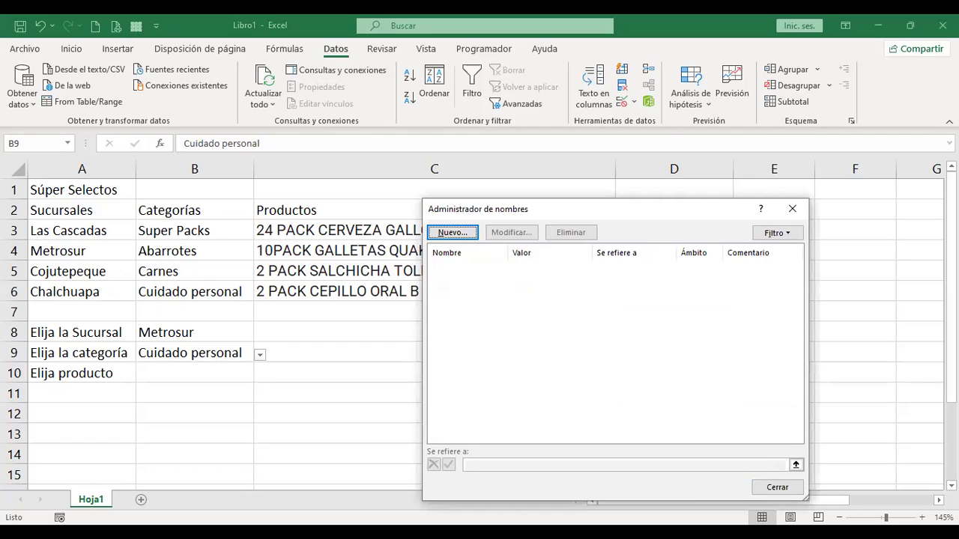
key("Escape")
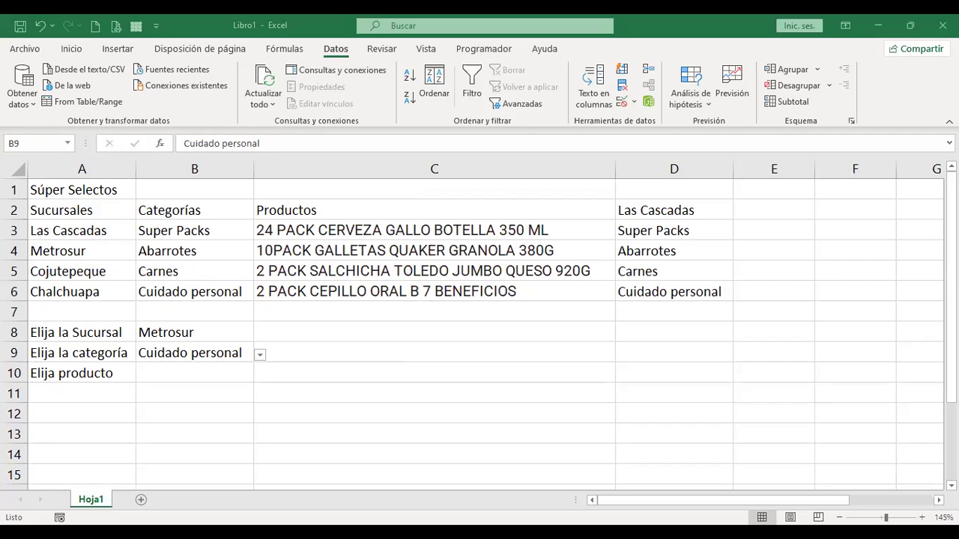
key("ctrl+F3")
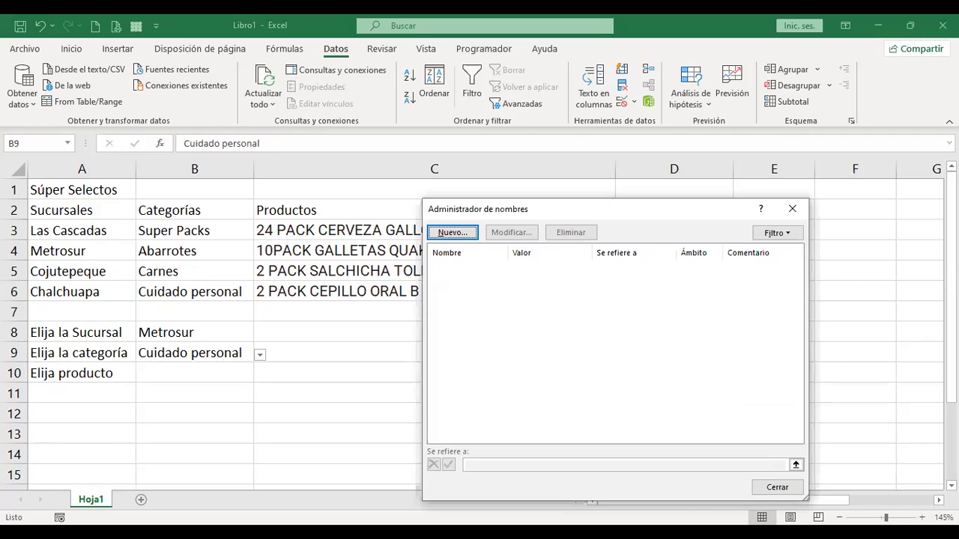
key("Escape")
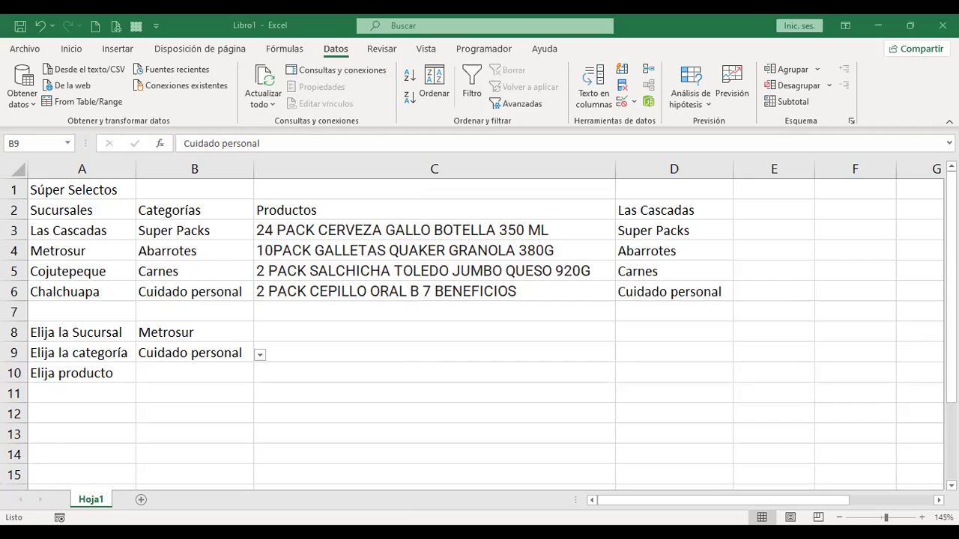
left_click(235, 374)
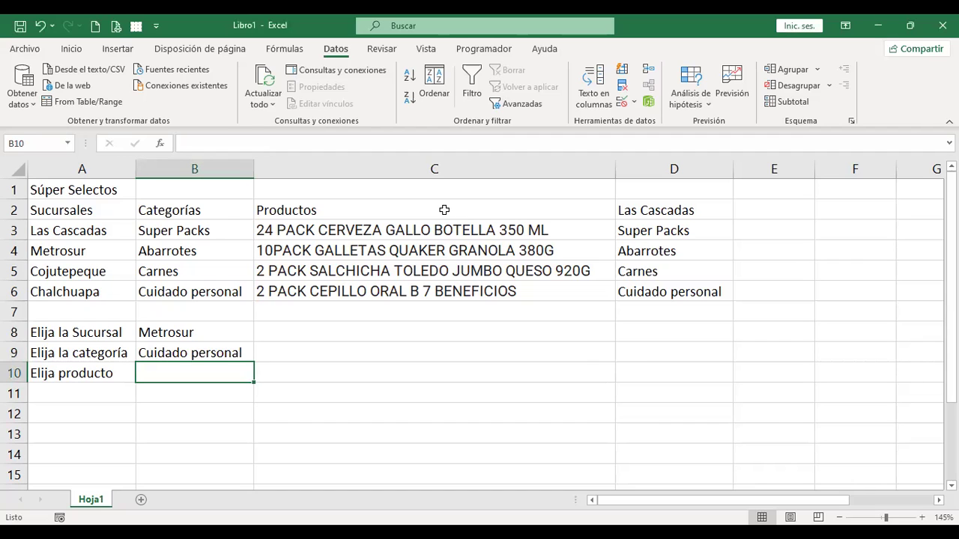
left_click_drag(442, 218, 452, 293)
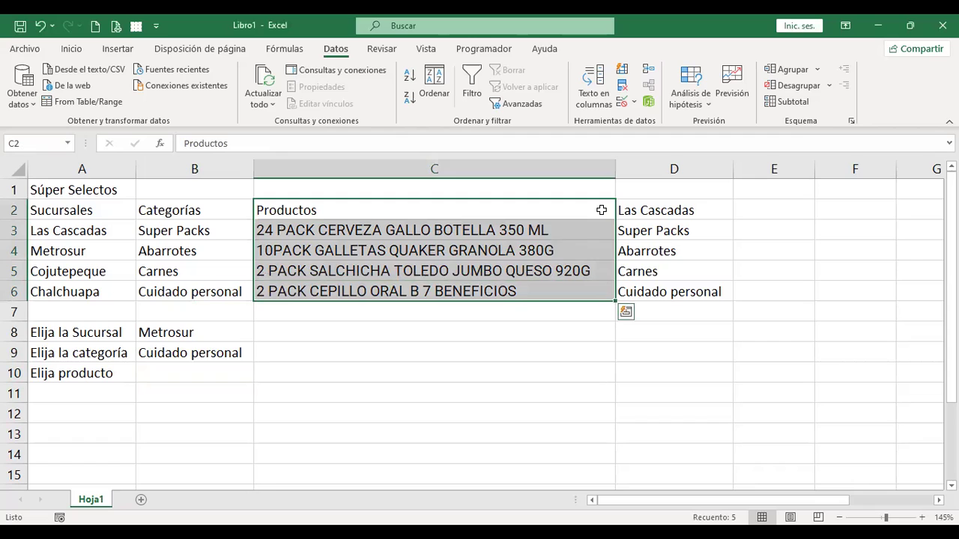
key("ctrl+t")
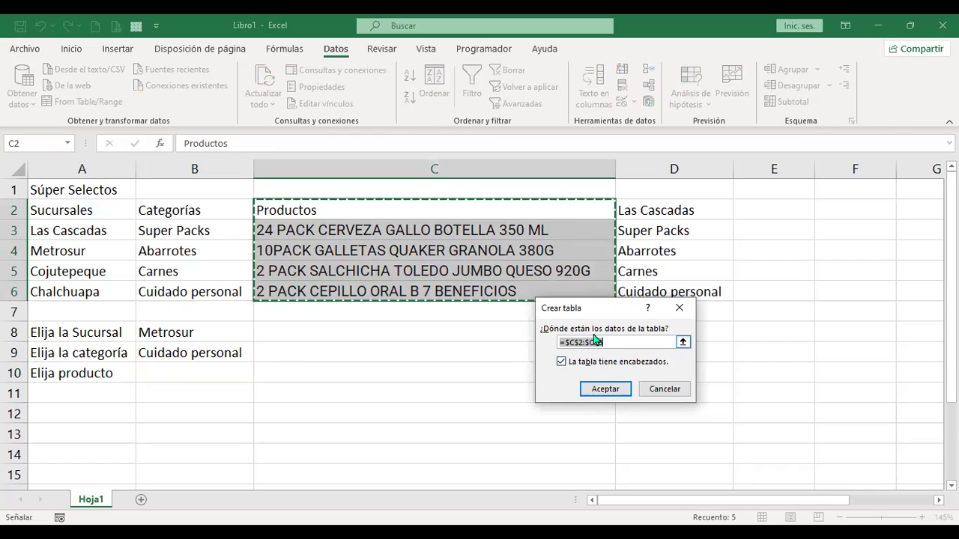
left_click(672, 386)
Step: Examine the product range C3:C6 and the product selection cell B10
left_click(364, 226)
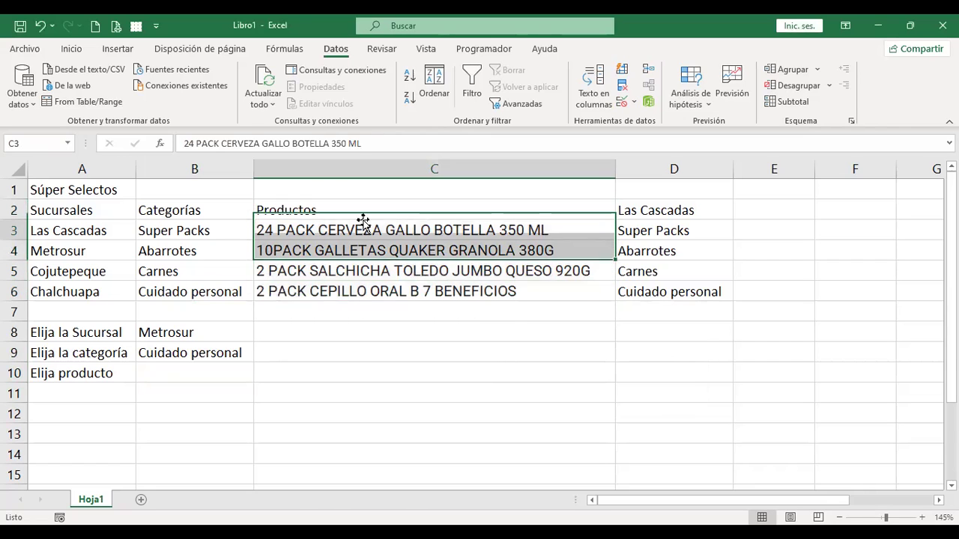
left_click_drag(364, 226, 400, 288)
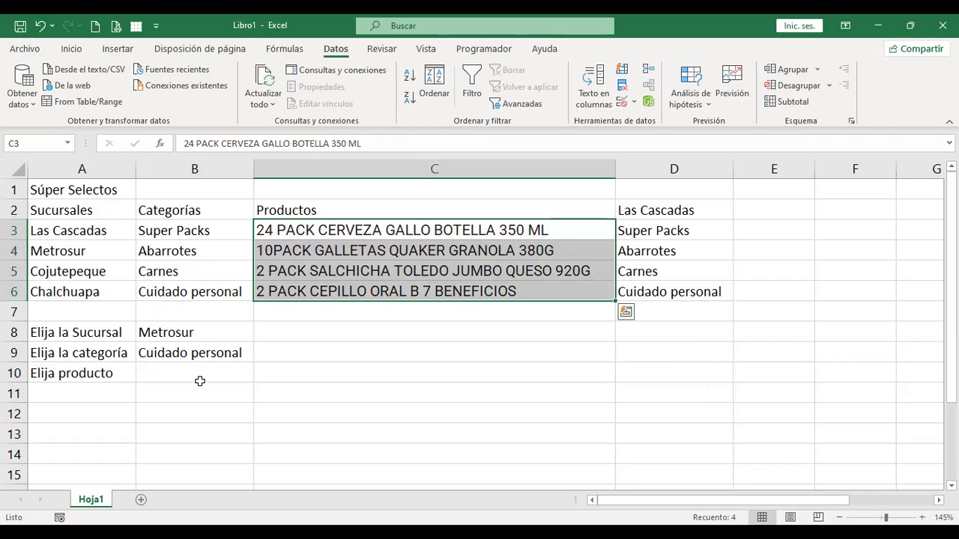
left_click(200, 373)
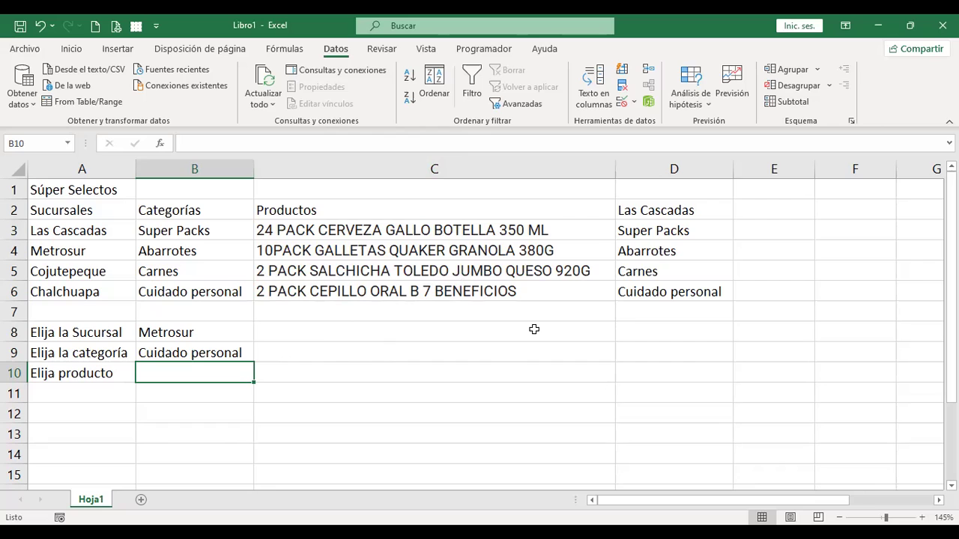
left_click(360, 353)
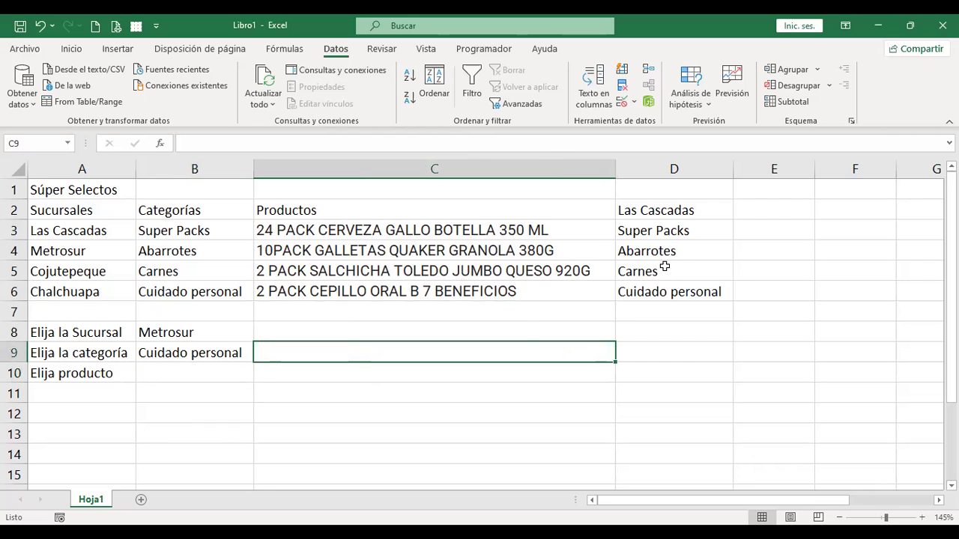
type("+")
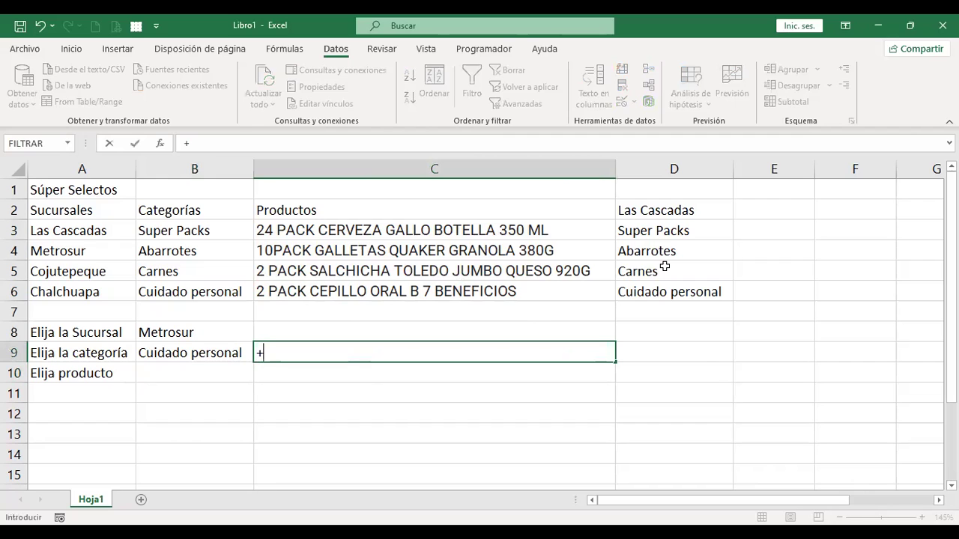
key("Escape")
left_click(221, 349)
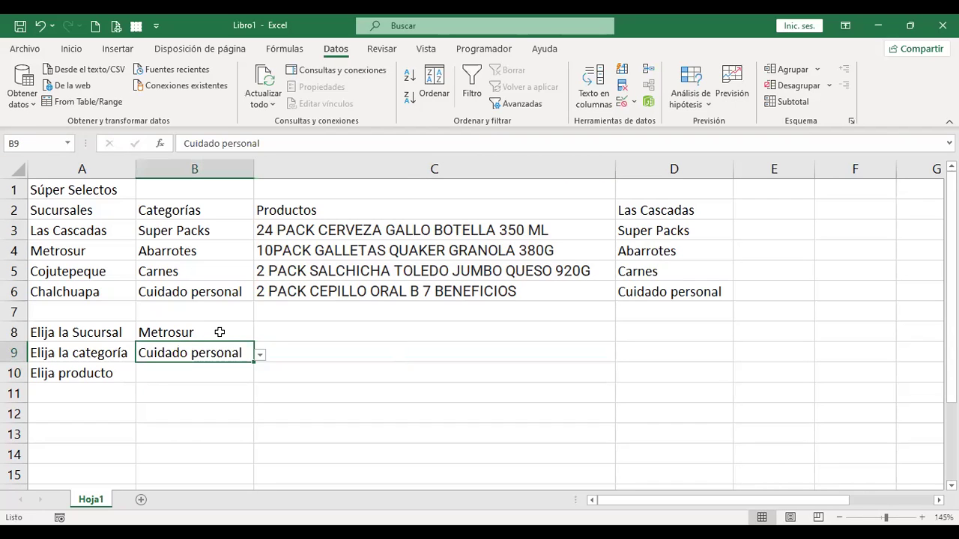
left_click(219, 329)
Step: Try an INDIRECTO formula in C9 that refers to branch cell B8, and clear it
left_click(318, 357)
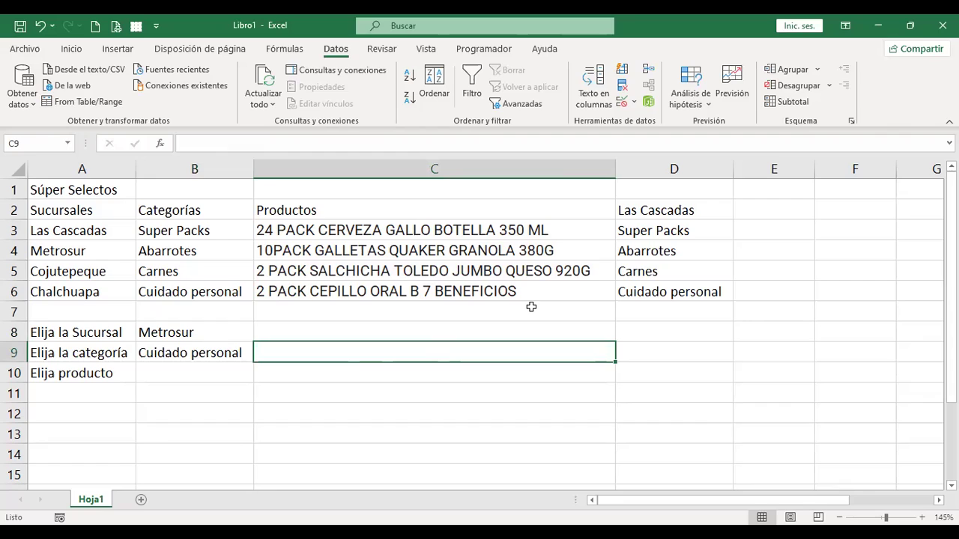
type("+")
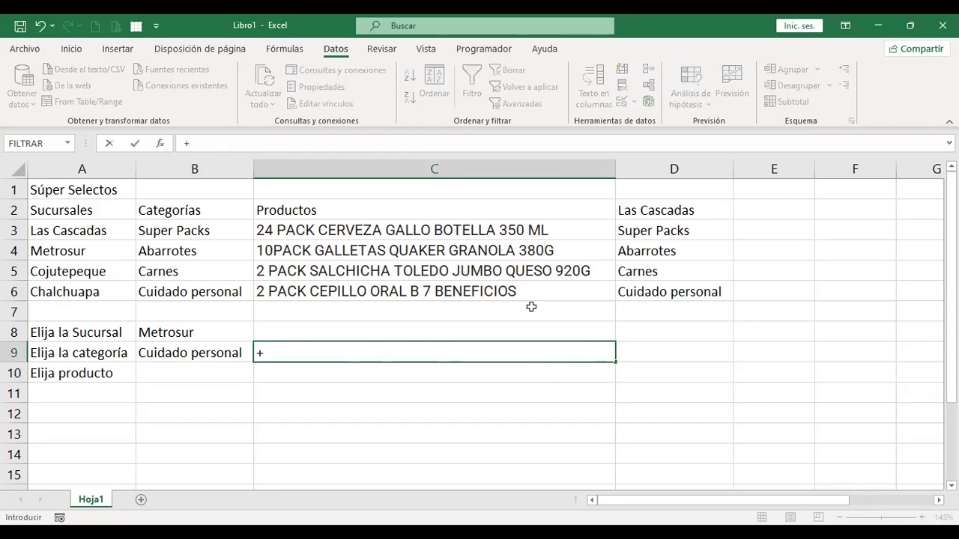
type("indire")
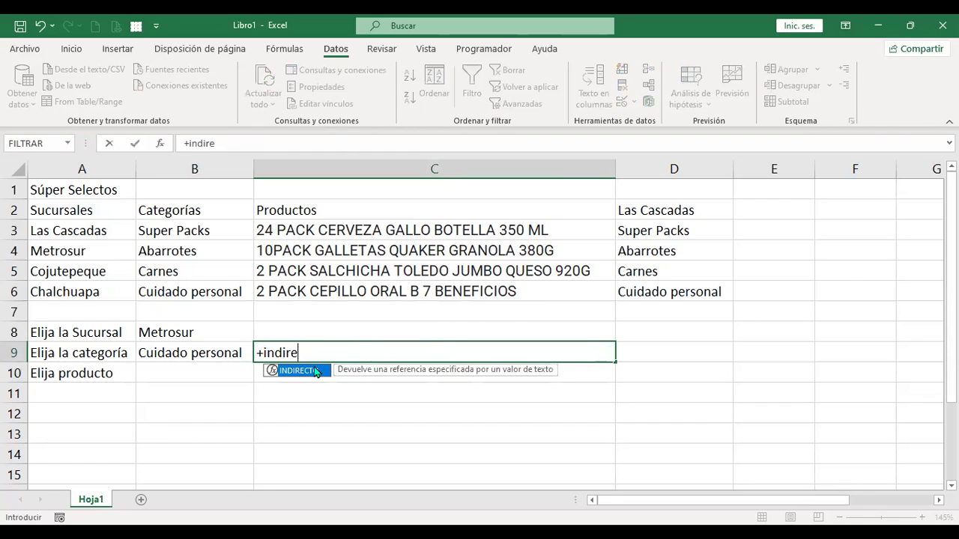
key("Tab")
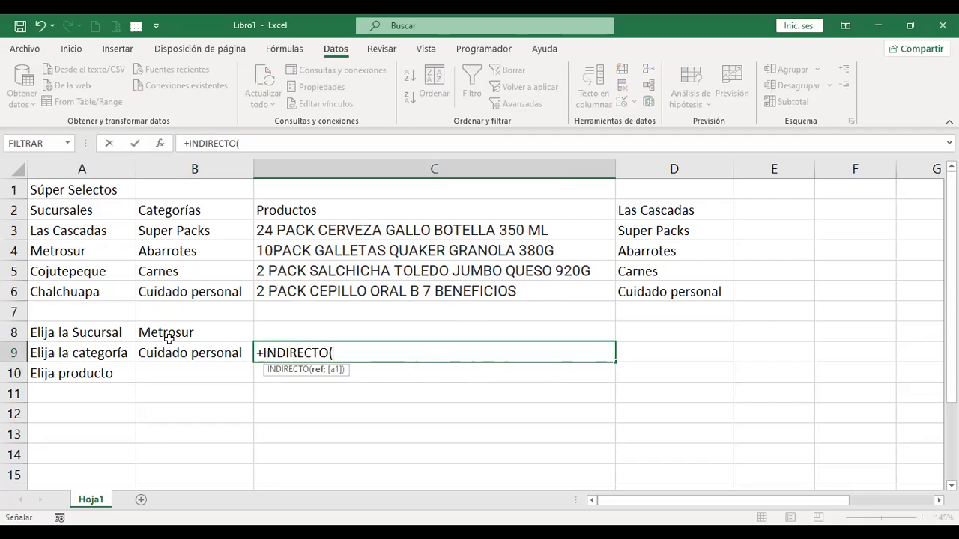
left_click(168, 338)
key("ctrl+Return")
key("Delete")
type("+")
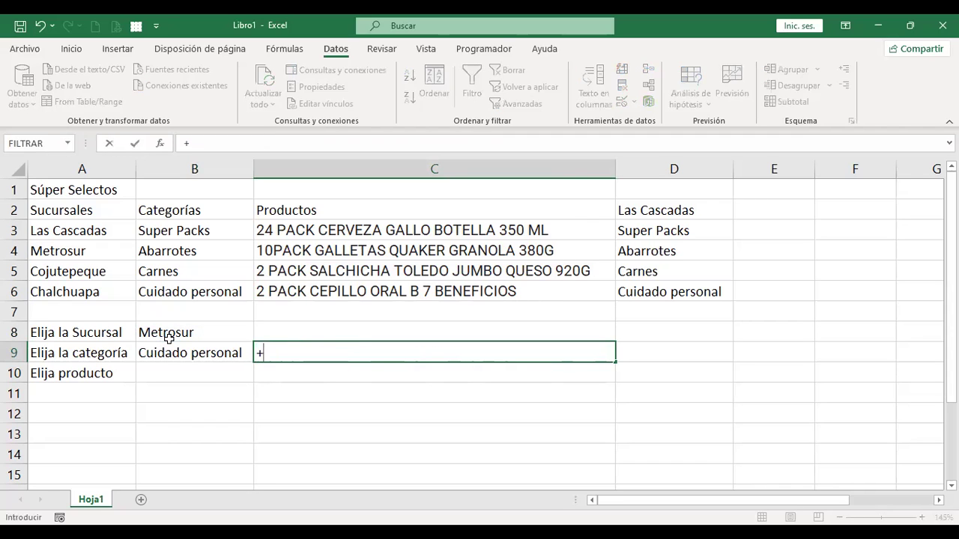
type("indi")
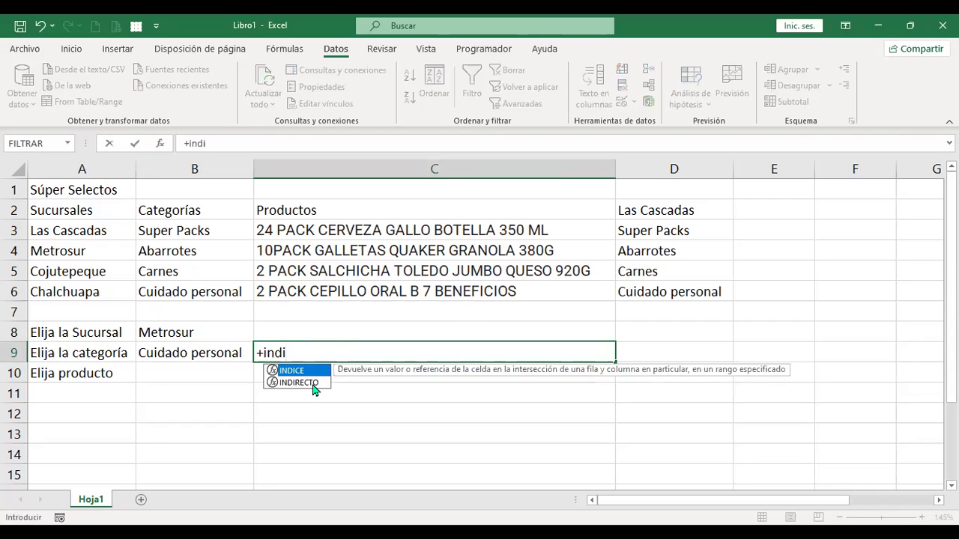
double_click(314, 383)
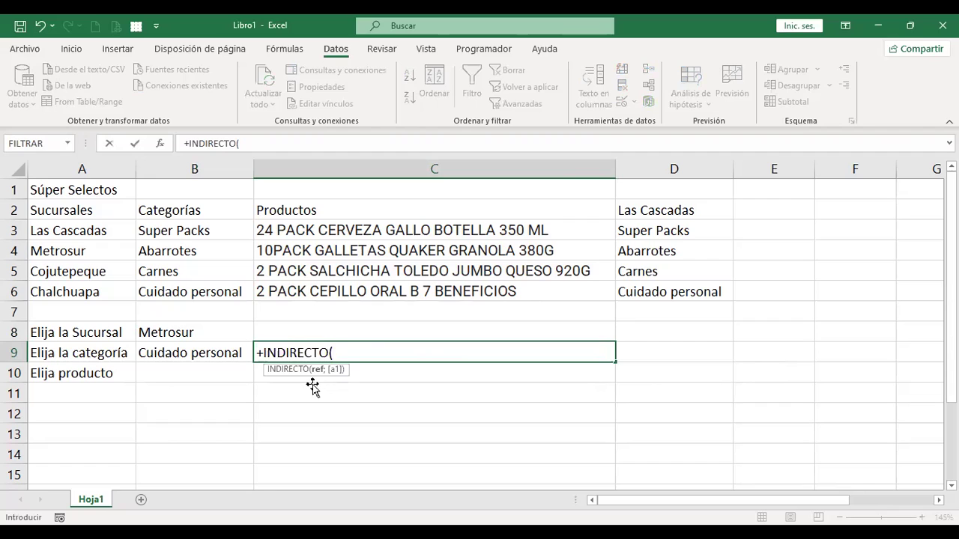
key("Return")
key("Up")
key("Delete")
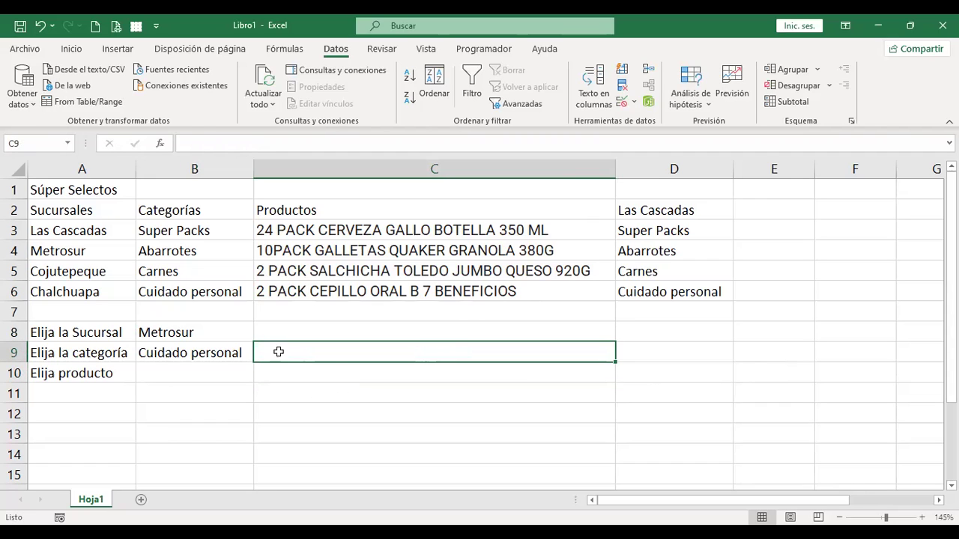
Step: Check the Las Cascadas categories in D3:D6 and the branches in A3:A6 against the workbook's defined names
left_click(203, 332)
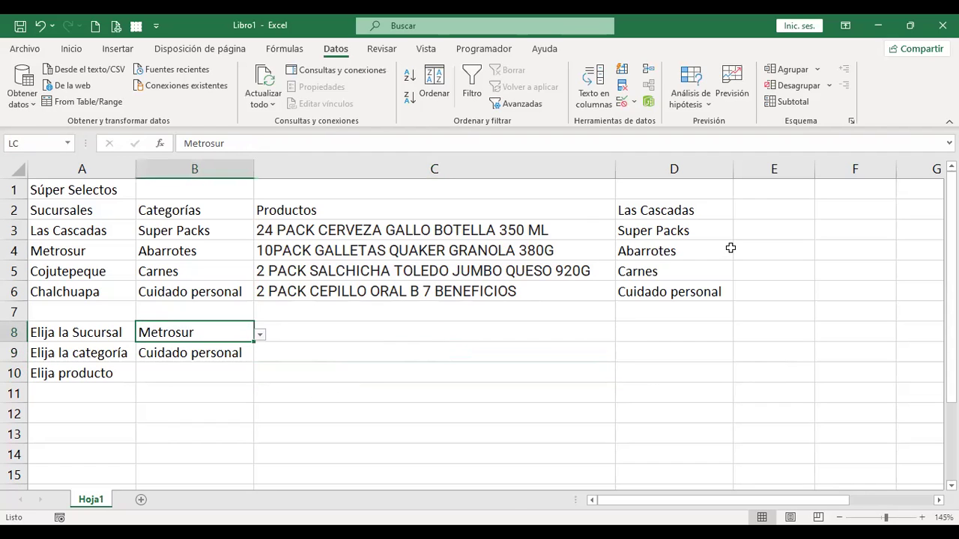
left_click_drag(687, 225, 698, 289)
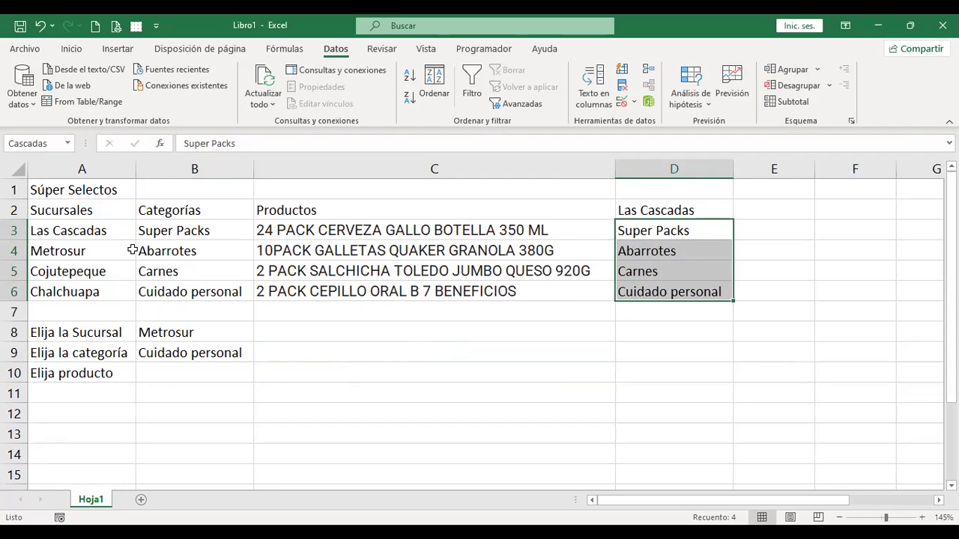
left_click_drag(94, 231, 90, 292)
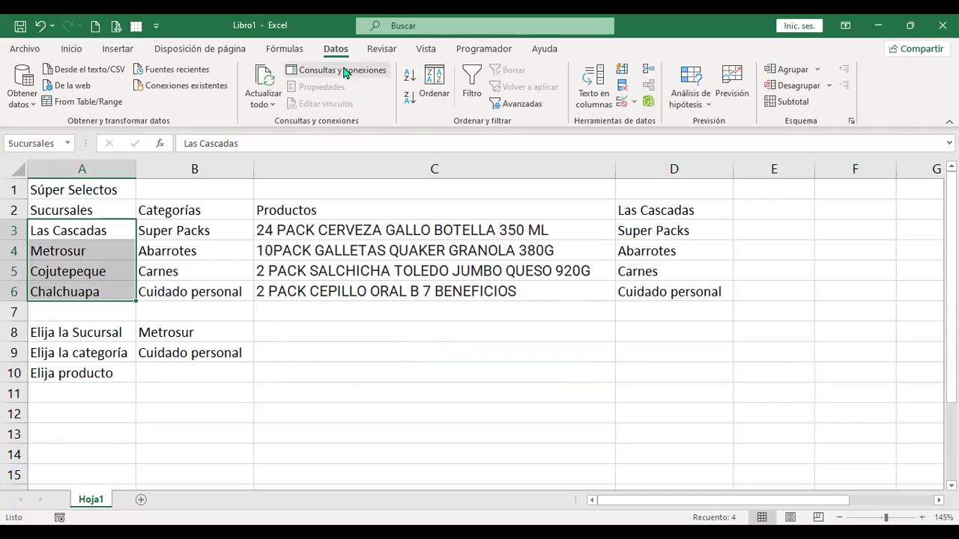
left_click(285, 49)
left_click(405, 96)
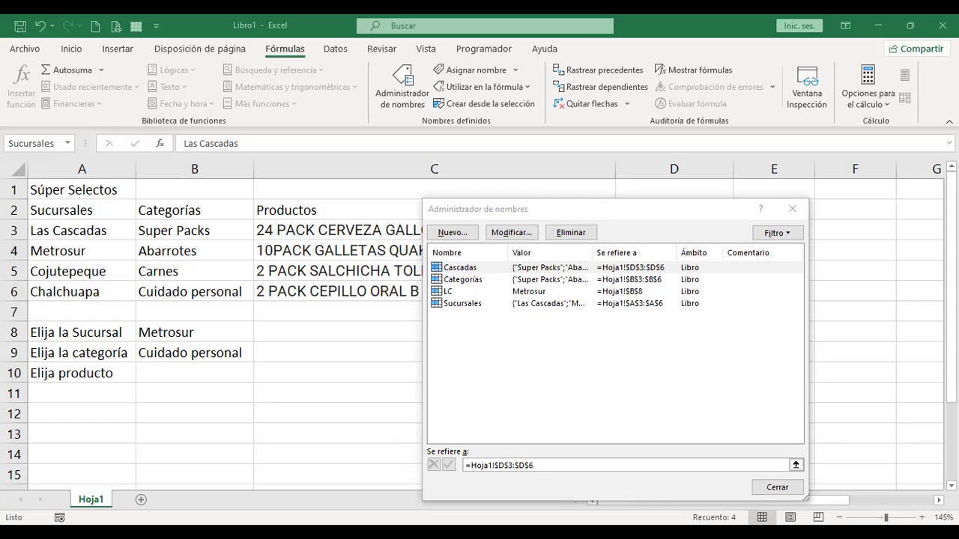
left_click(779, 487)
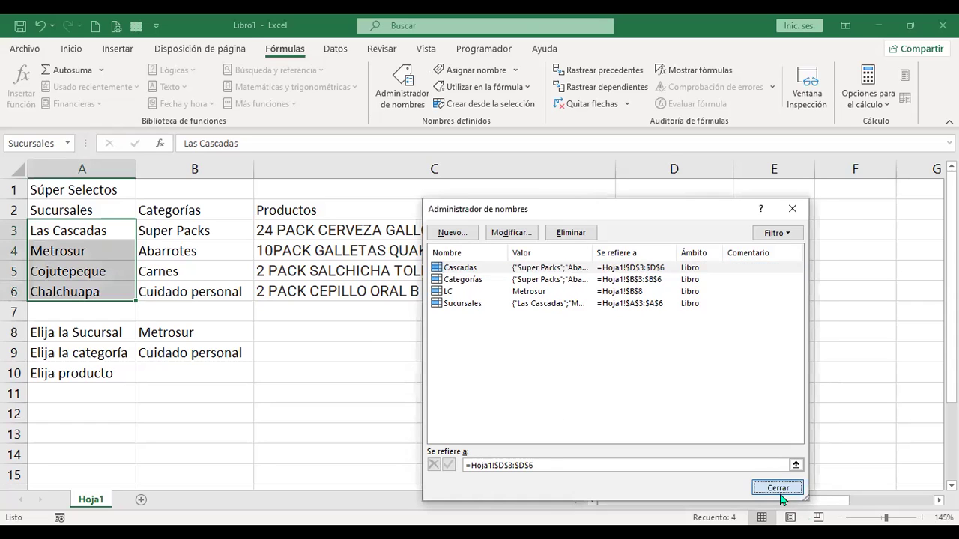
Step: Compare the general categories in B3:B6 with the Las Cascadas categories in D3:D6 and the category cell B9
left_click_drag(181, 231, 194, 292)
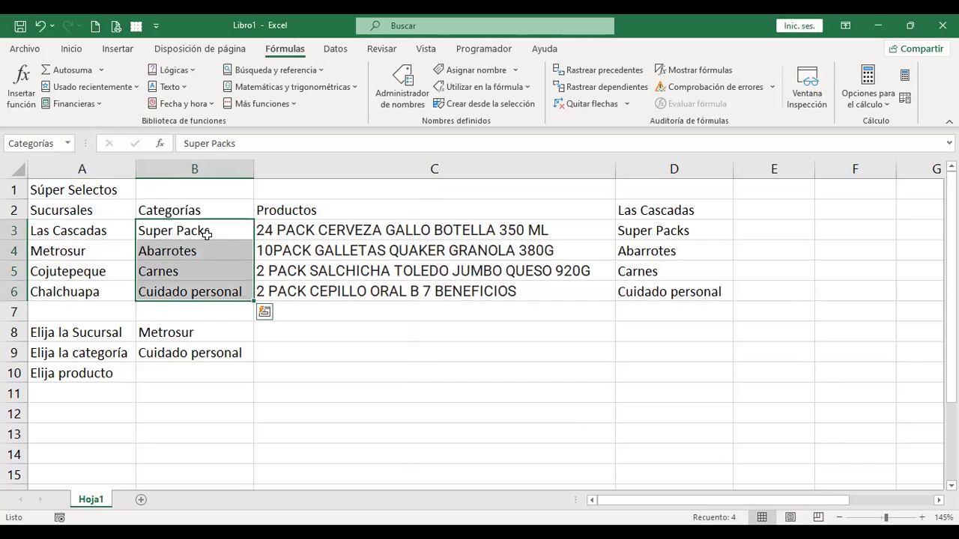
left_click(207, 234)
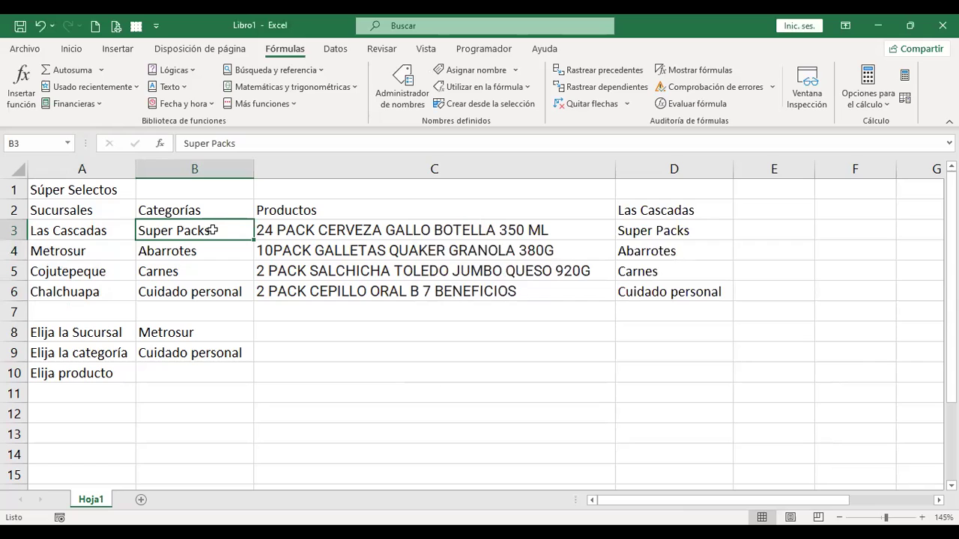
key("Down")
key("Down")
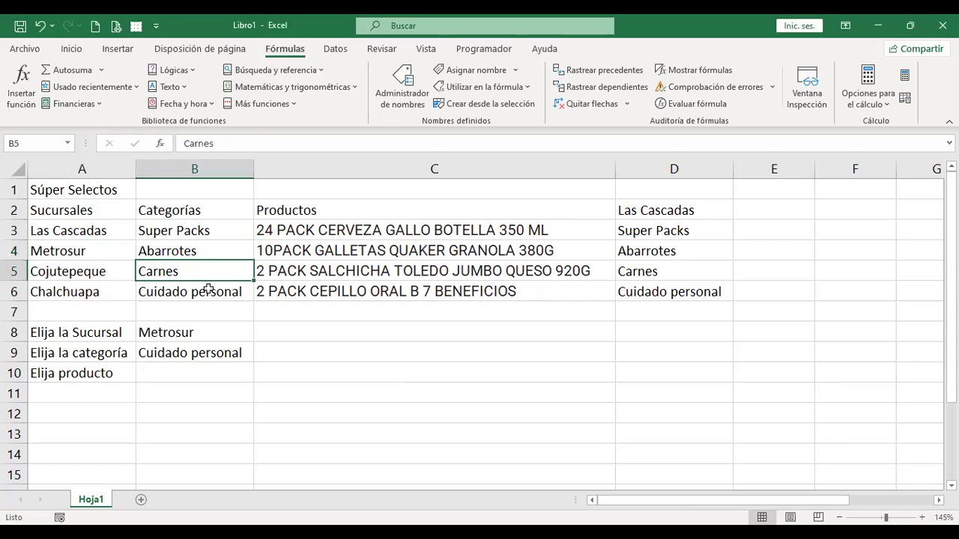
key("Down")
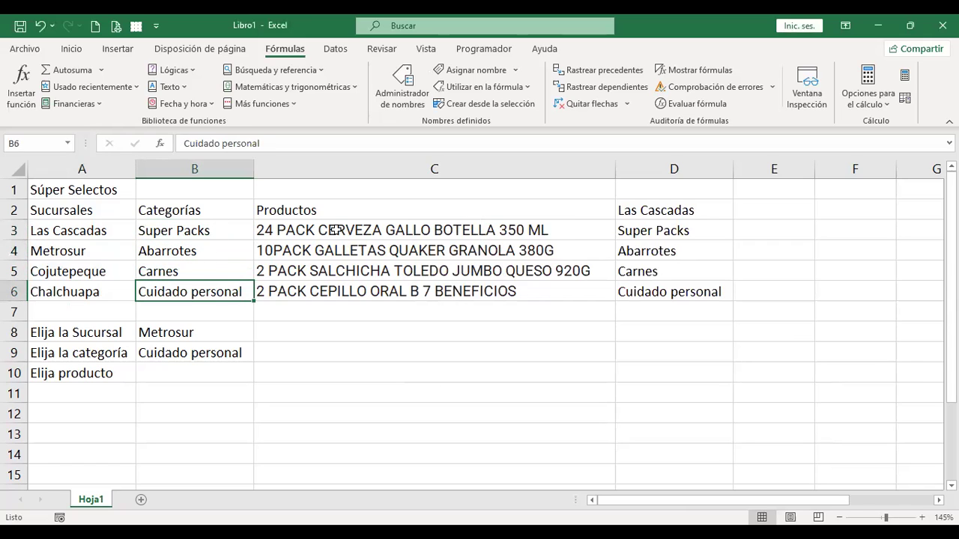
left_click_drag(661, 223, 662, 293)
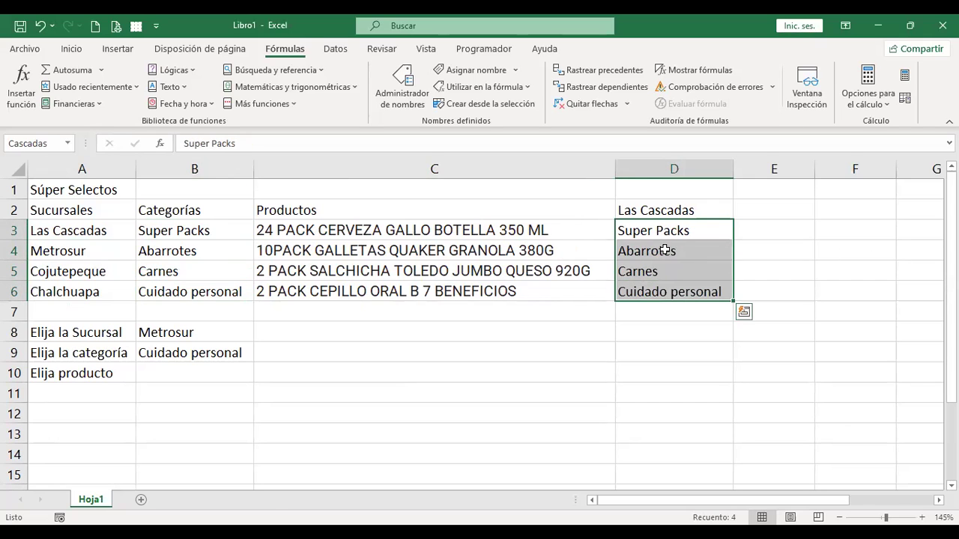
left_click(245, 352)
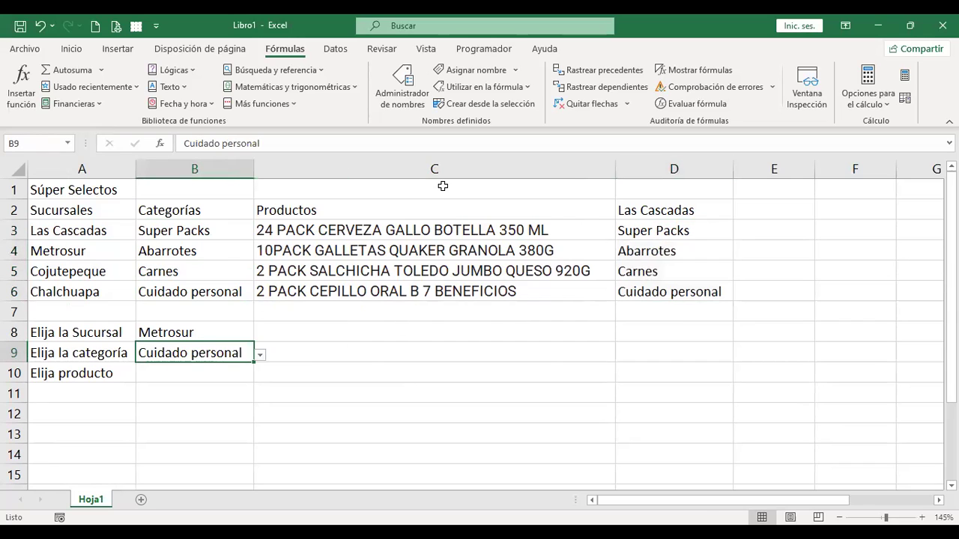
left_click_drag(681, 227, 681, 285)
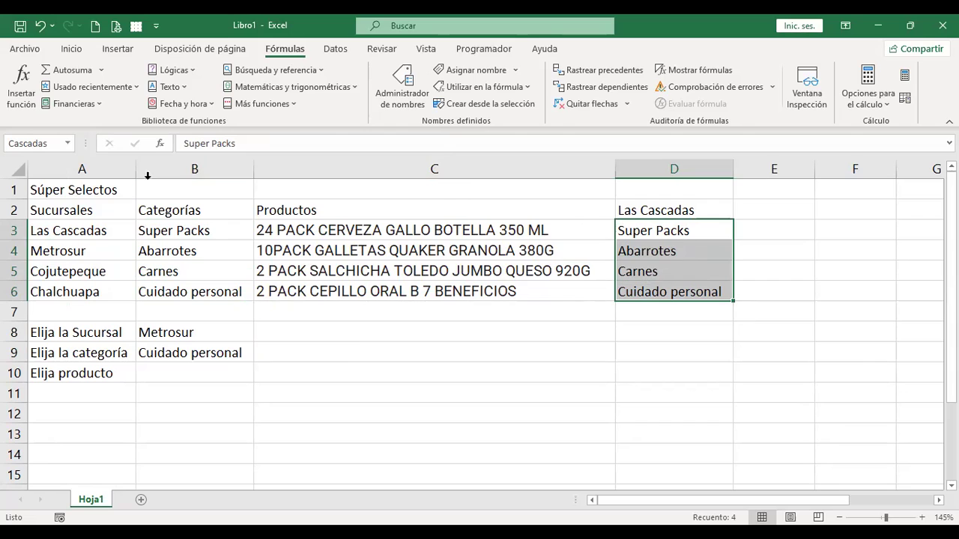
Step: Delete the defined name LC that refers to branch cell B8
left_click(215, 331)
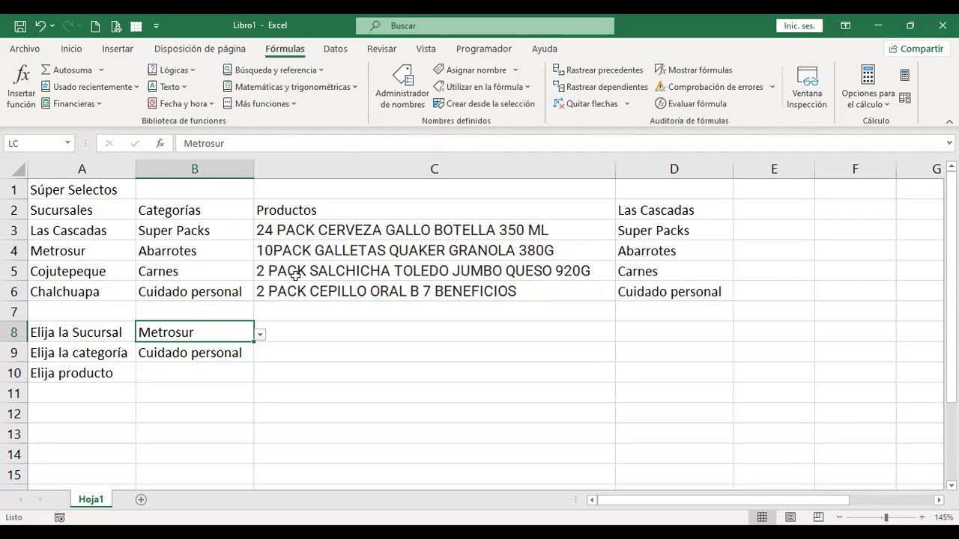
left_click(401, 97)
left_click(449, 291)
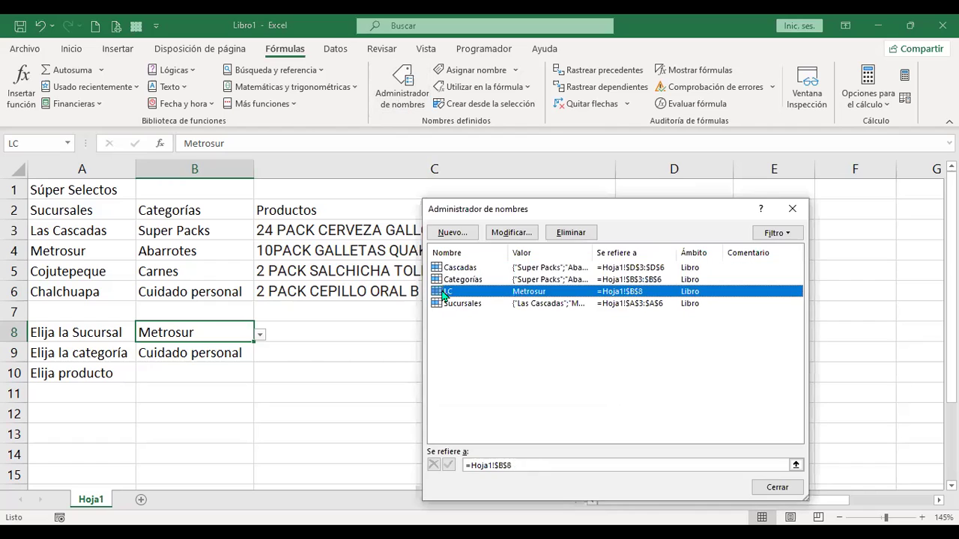
left_click(564, 238)
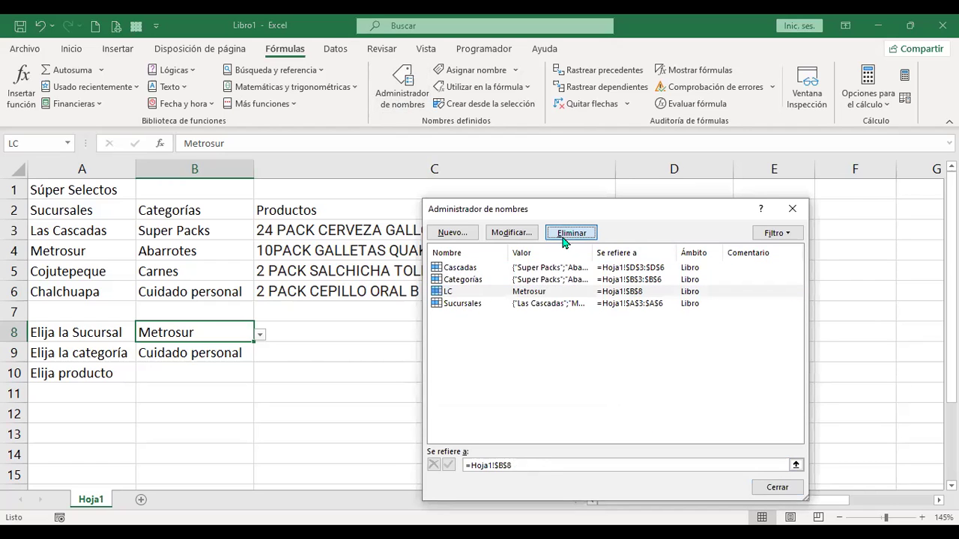
left_click(448, 316)
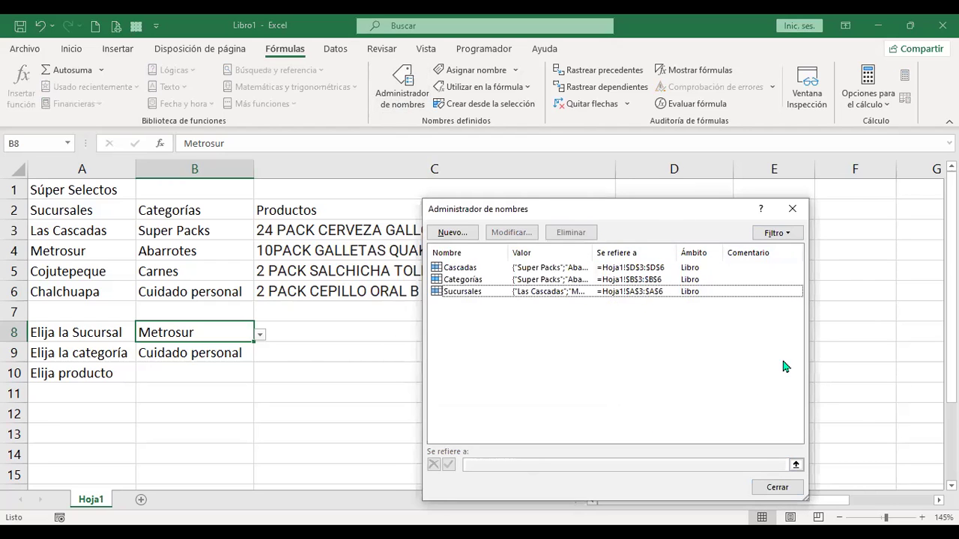
left_click(779, 487)
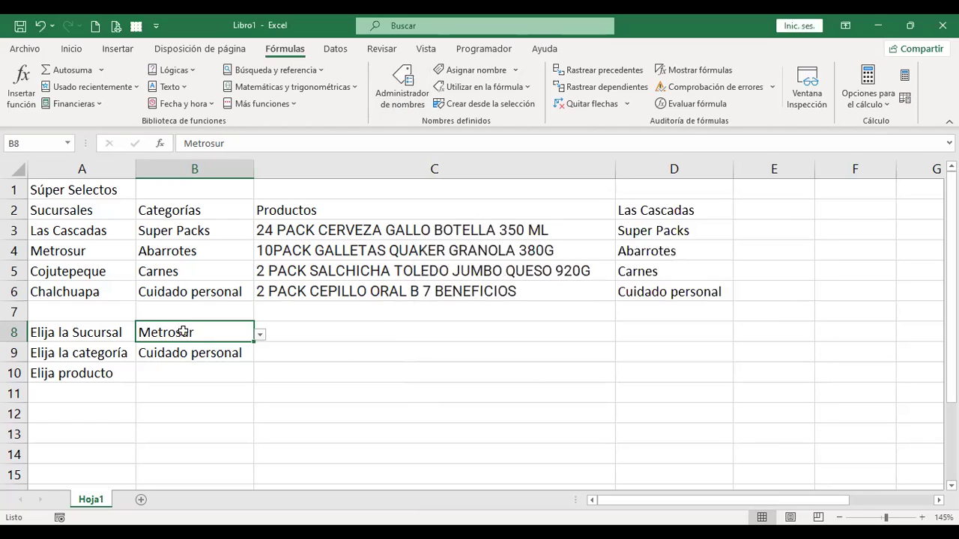
Step: Set the data validation list source of category cell B9 to =INDIRECTO($B$8)
left_click(217, 352)
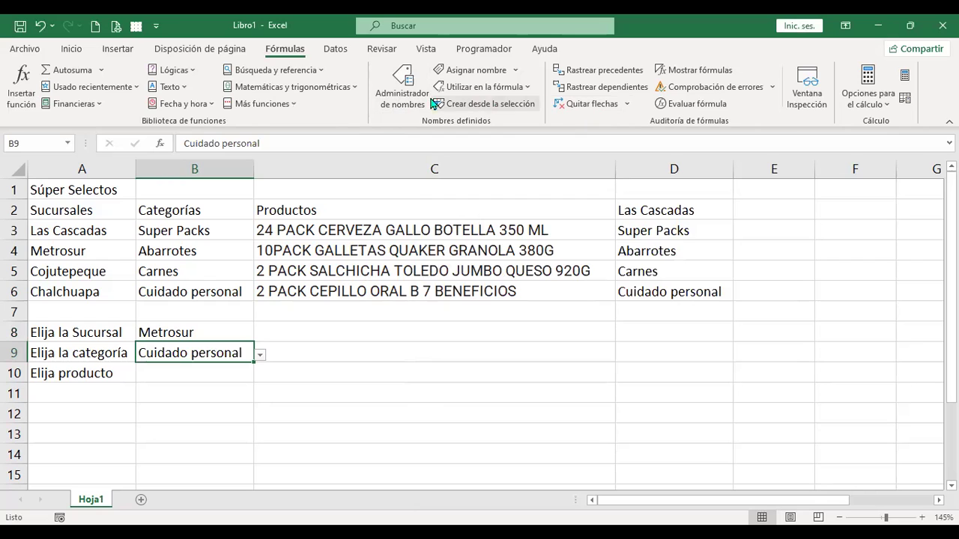
left_click(332, 50)
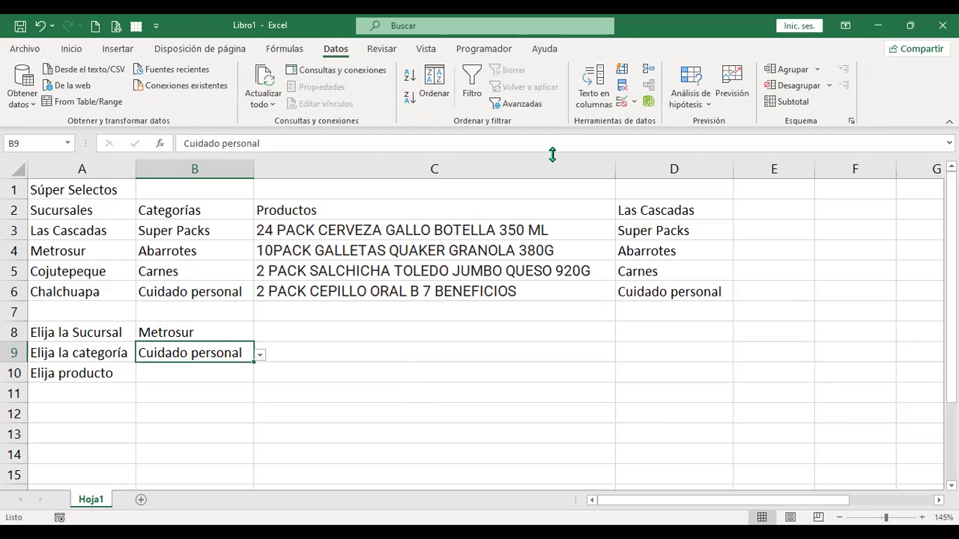
left_click(621, 105)
left_click(555, 375)
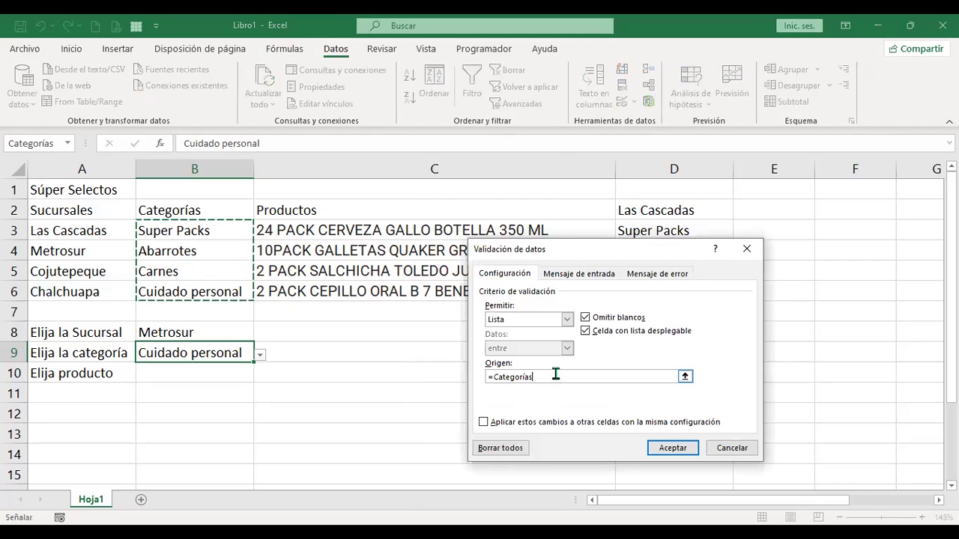
key("BackSpace")
key("BackSpace")
key("BackSpace")
key("BackSpace")
key("BackSpace")
key("BackSpace")
key("BackSpace")
key("BackSpace")
key("BackSpace")
key("BackSpace")
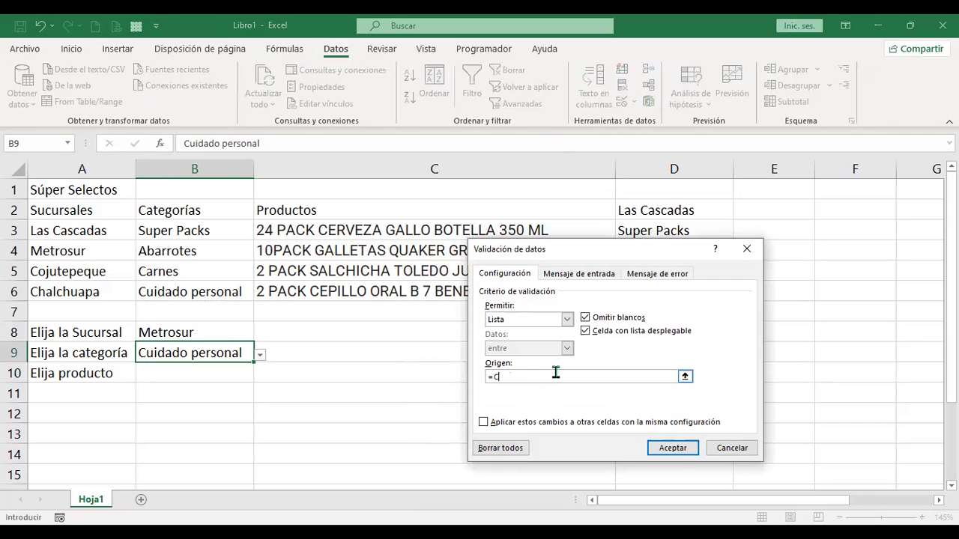
type("indirecto(")
left_click(235, 327)
type(")")
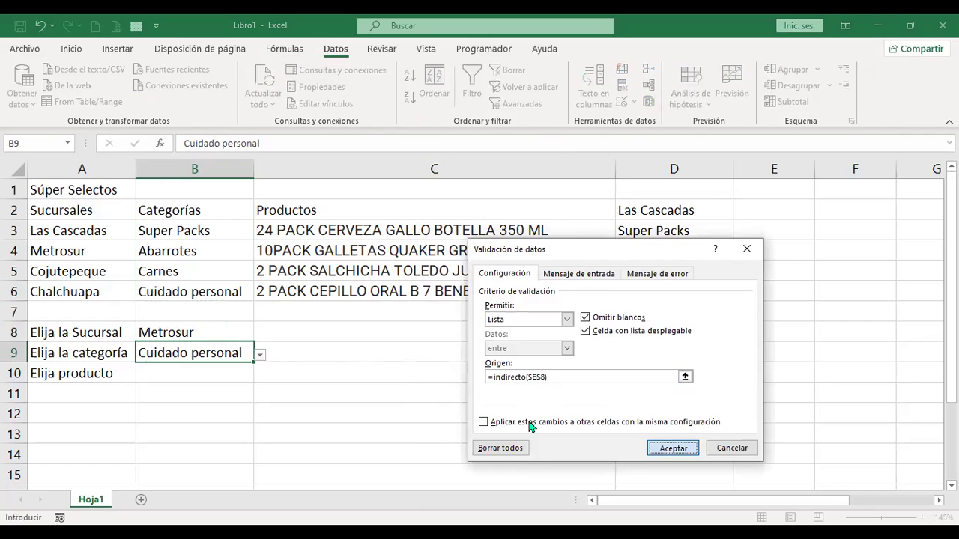
key("Return")
left_click(460, 315)
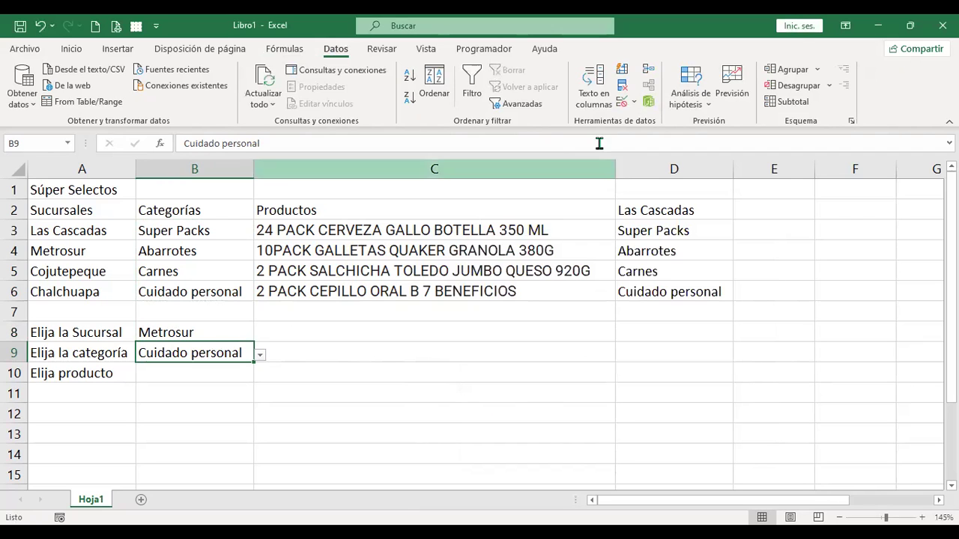
Step: Review the list validation settings of category cell B9 and keep =INDIRECTO($B$8) as the source
left_click(623, 101)
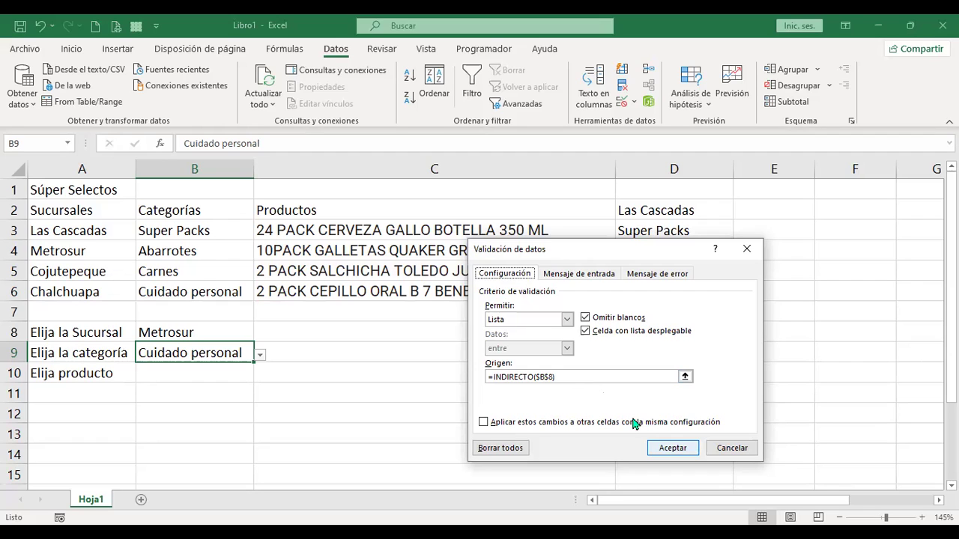
key("Return")
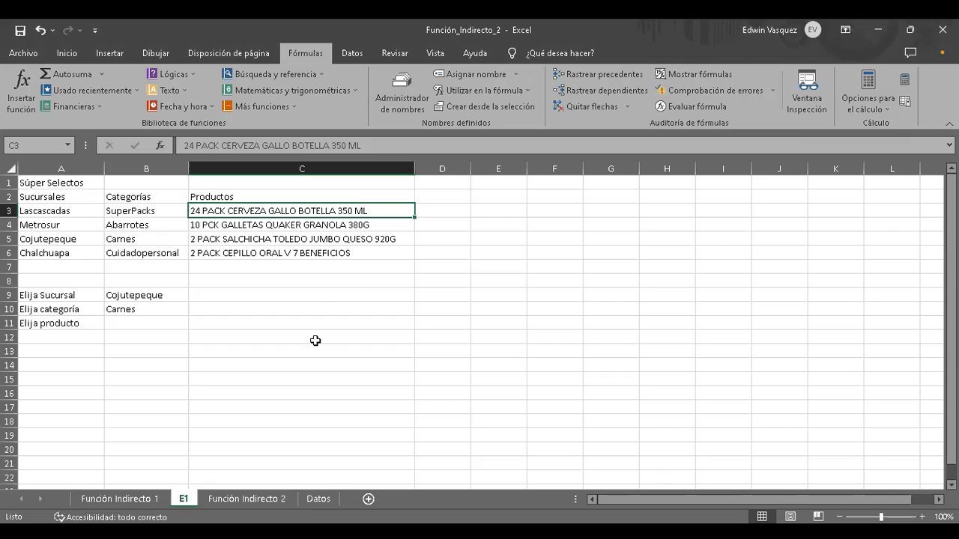
Step: In the Función_Indirecto_2 workbook, test branch cell B9 on sheet E1 by choosing Lascascadas, Cojutepeque and Chalchuapa
left_click(144, 296)
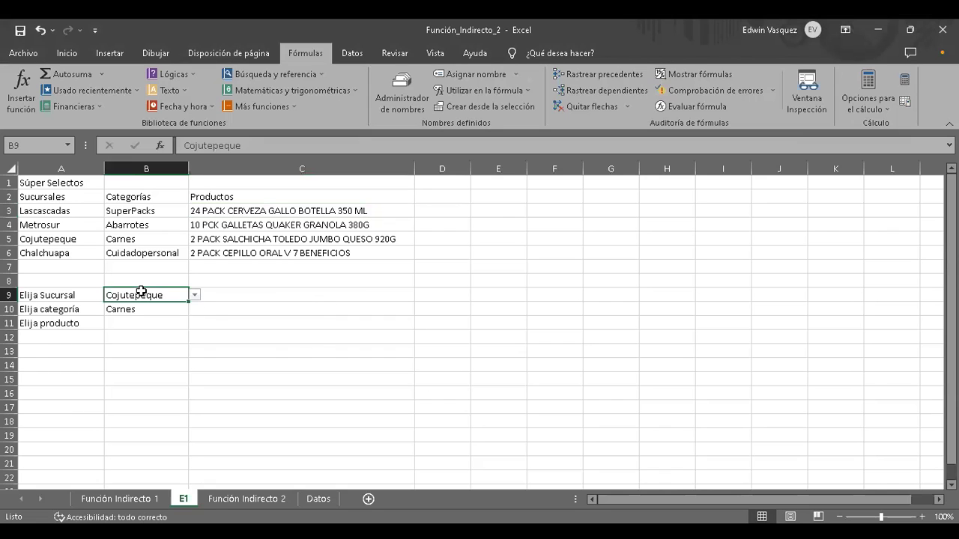
left_click(196, 297)
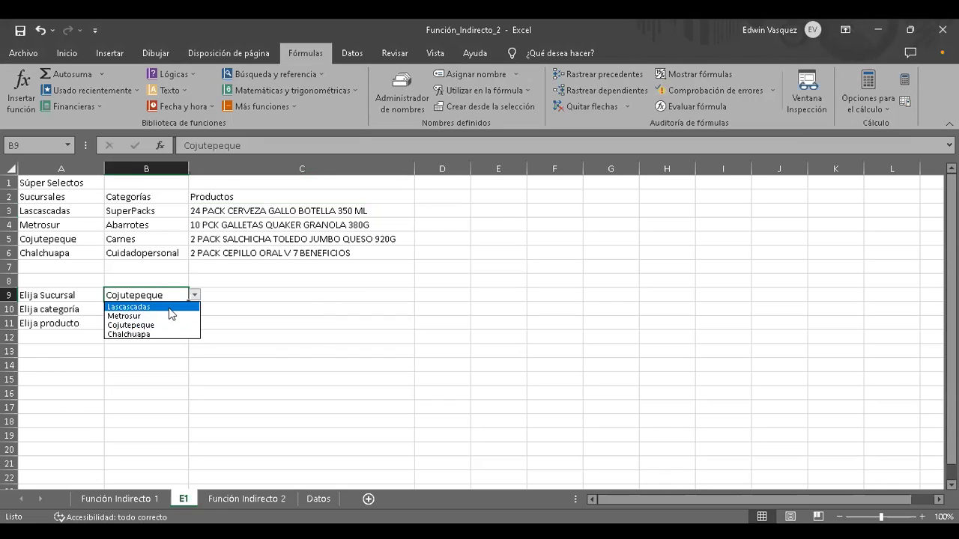
left_click(170, 306)
left_click(195, 298)
left_click(193, 323)
left_click(199, 300)
left_click(176, 293)
left_click(195, 297)
left_click(187, 335)
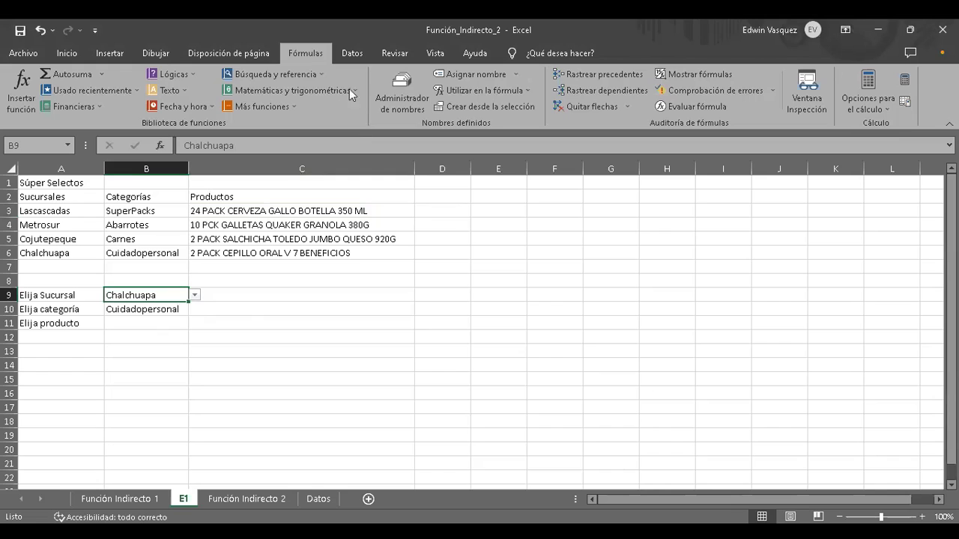
Step: Examine the category cells B3 to B6 one by one against the branch names beside them
left_click(411, 88)
left_click(131, 211)
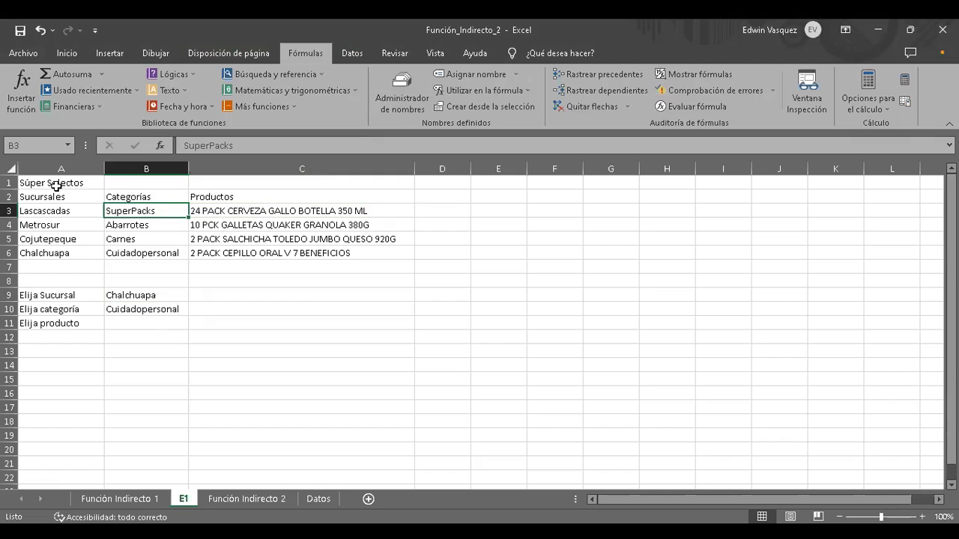
left_click(131, 227)
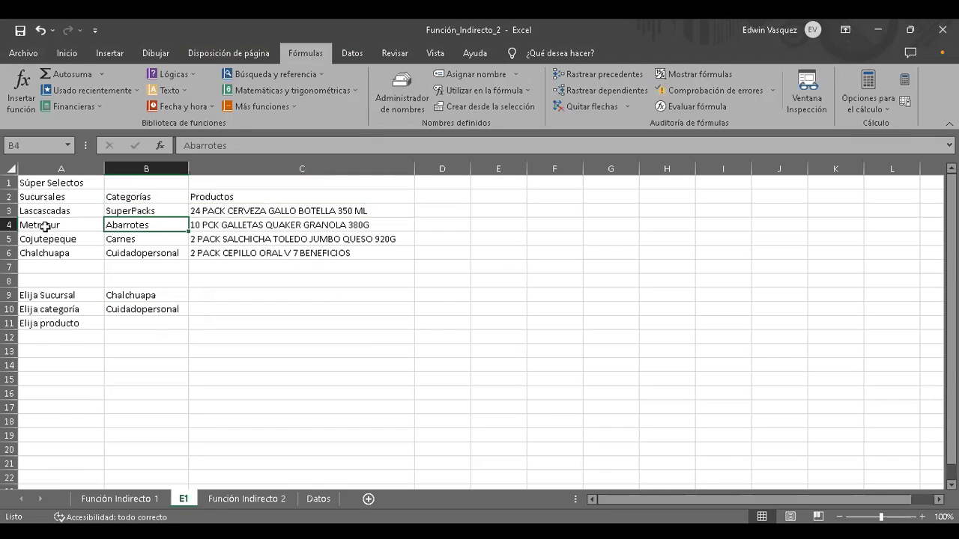
left_click(128, 240)
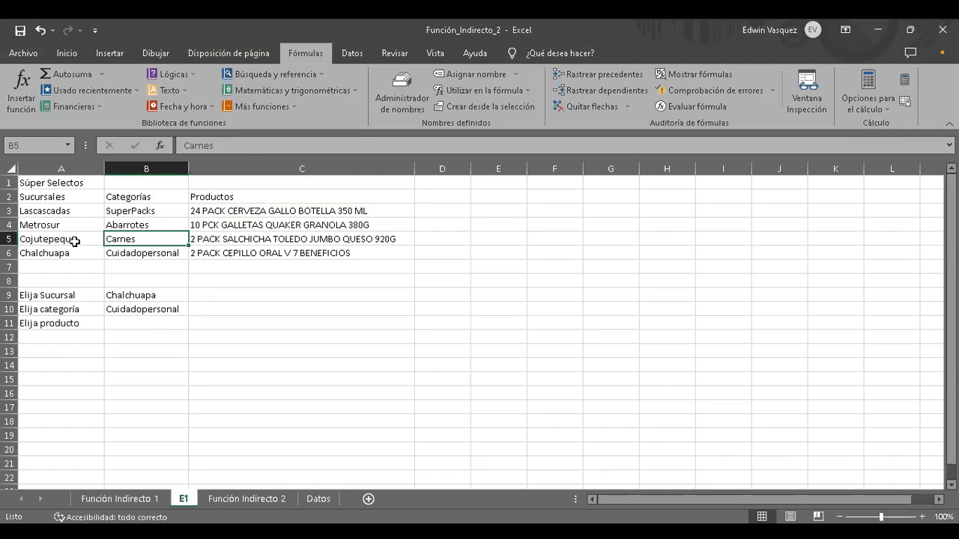
left_click(136, 253)
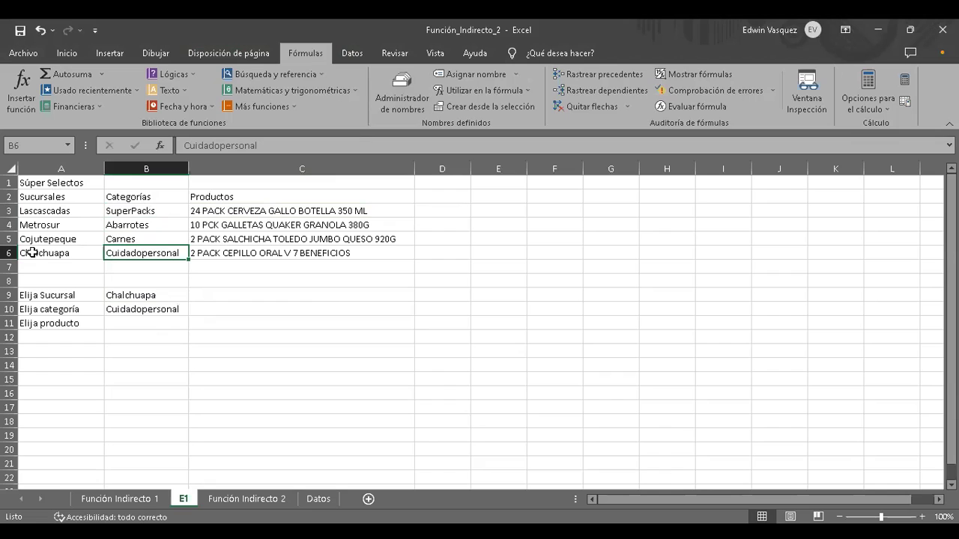
Step: Switch the branch in B9 to Cojutepeque, to Metrosur and finally to Chalchuapa to test the dependent category
left_click(151, 294)
left_click(194, 296)
left_click(172, 325)
left_click(194, 296)
left_click(170, 316)
left_click(194, 295)
left_click(172, 334)
Step: Inspect product cell C3, the category formula in B10 and the branch cell B9 it references
left_click(243, 210)
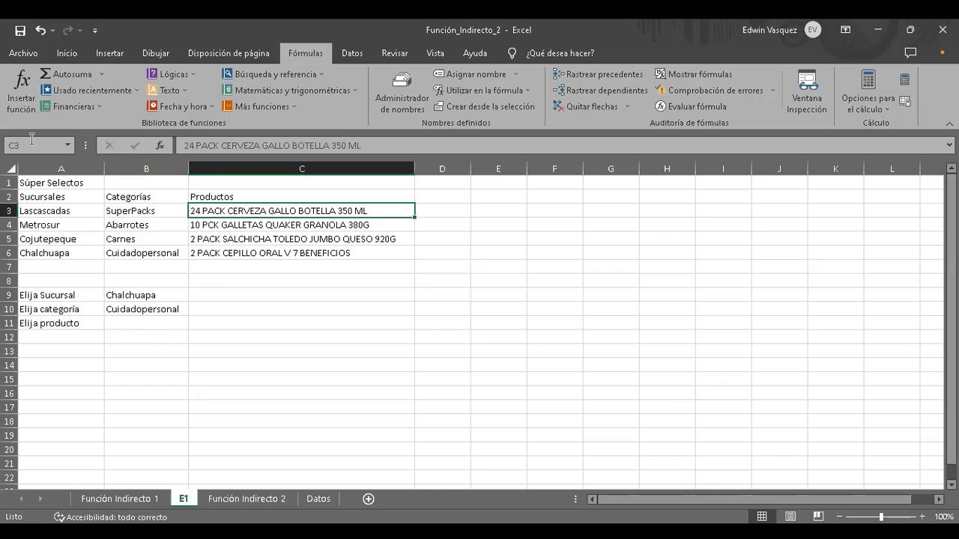
left_click(148, 312)
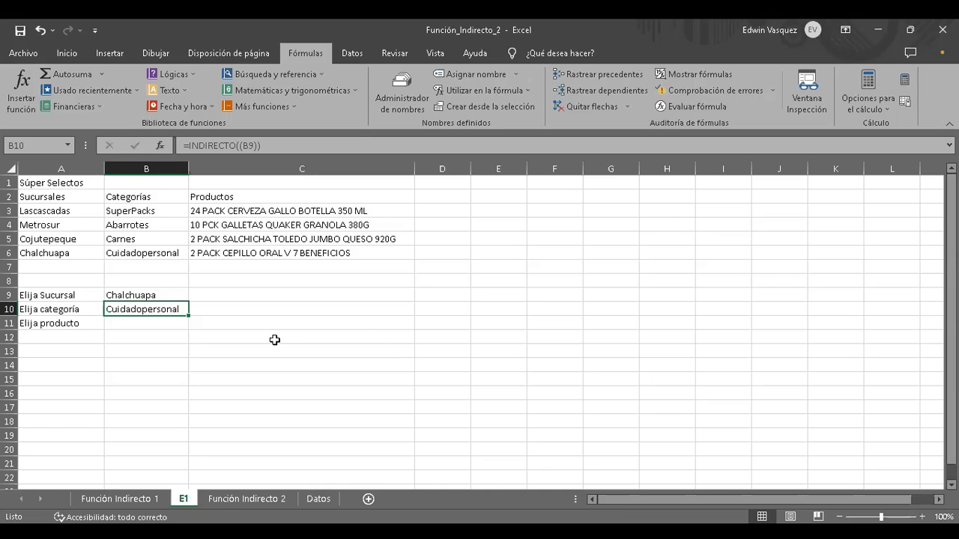
left_click(170, 296)
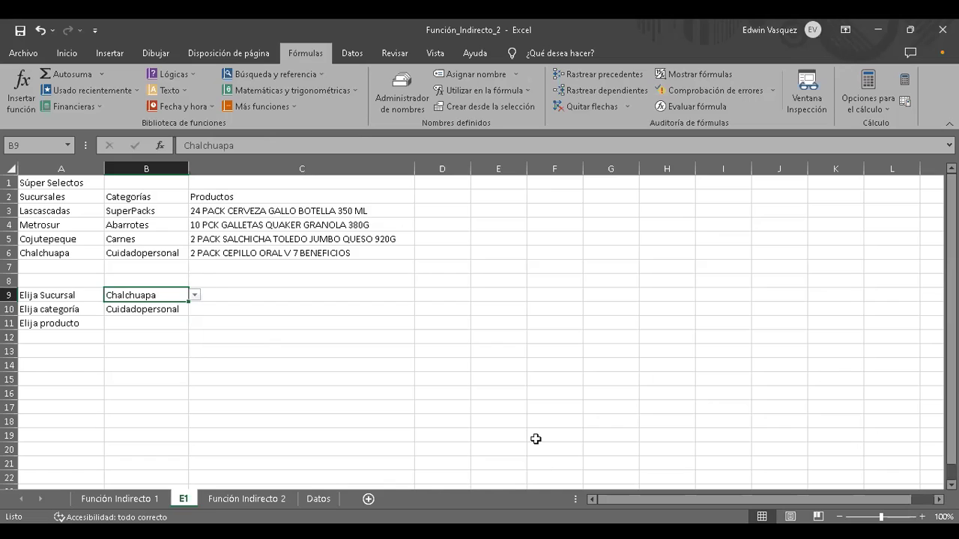
Step: Move sheet E1 in front of sheet Función Indirecto 1
right_click(191, 508)
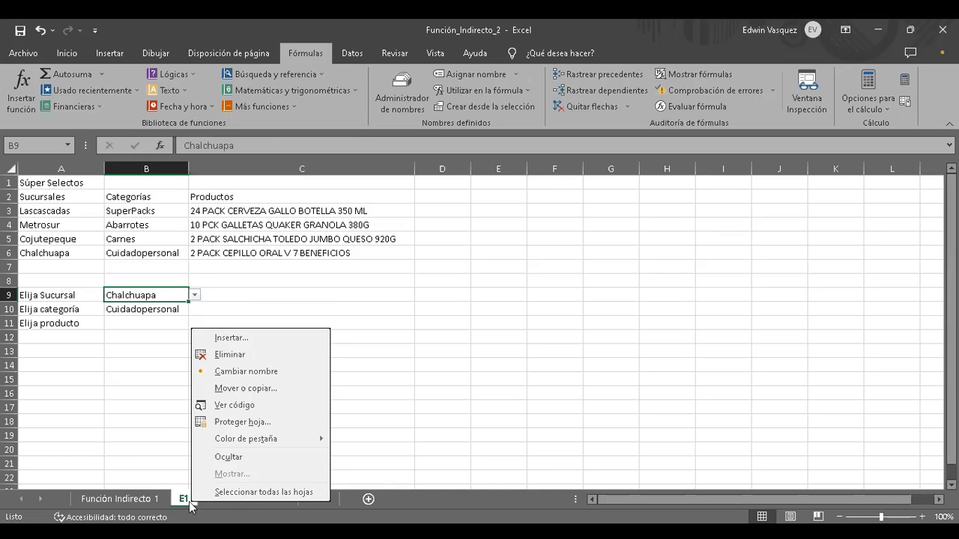
double_click(183, 500)
right_click(183, 500)
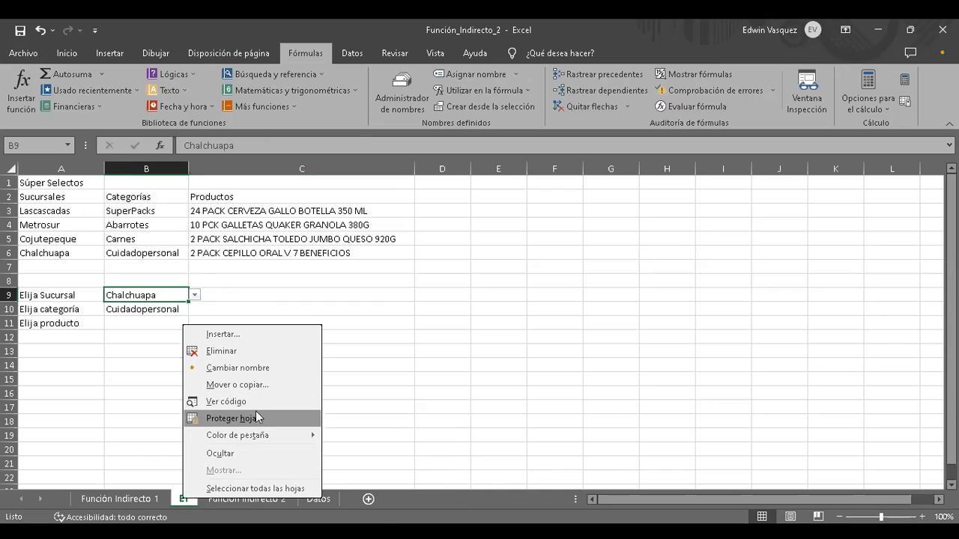
left_click(255, 384)
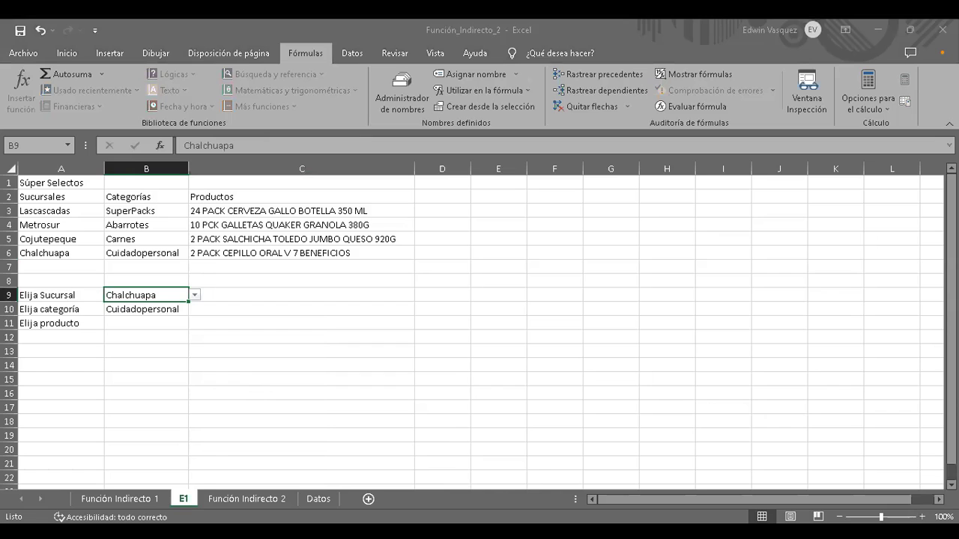
key("Return")
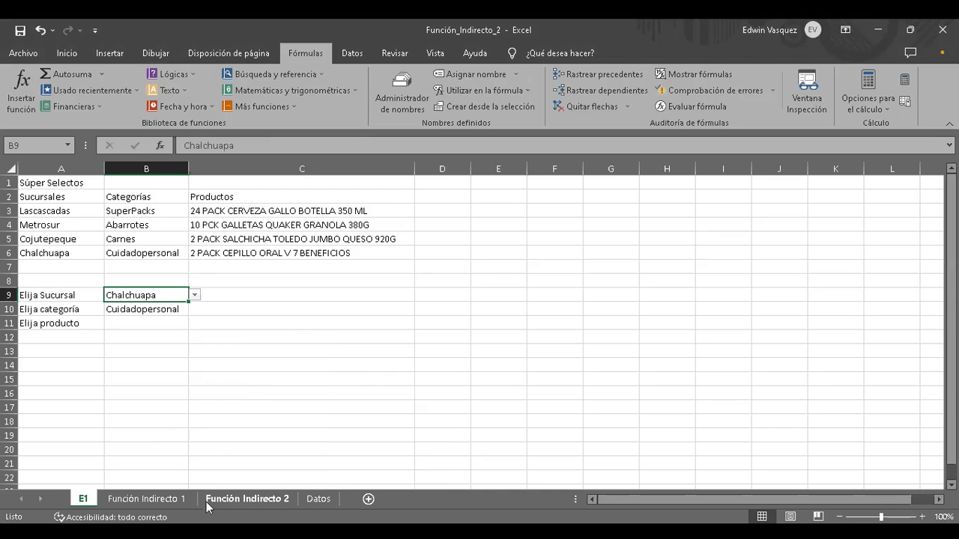
Step: Look through the sheets Función Indirecto 1, Función Indirecto 2 and Datos
left_click(163, 502)
left_click(239, 500)
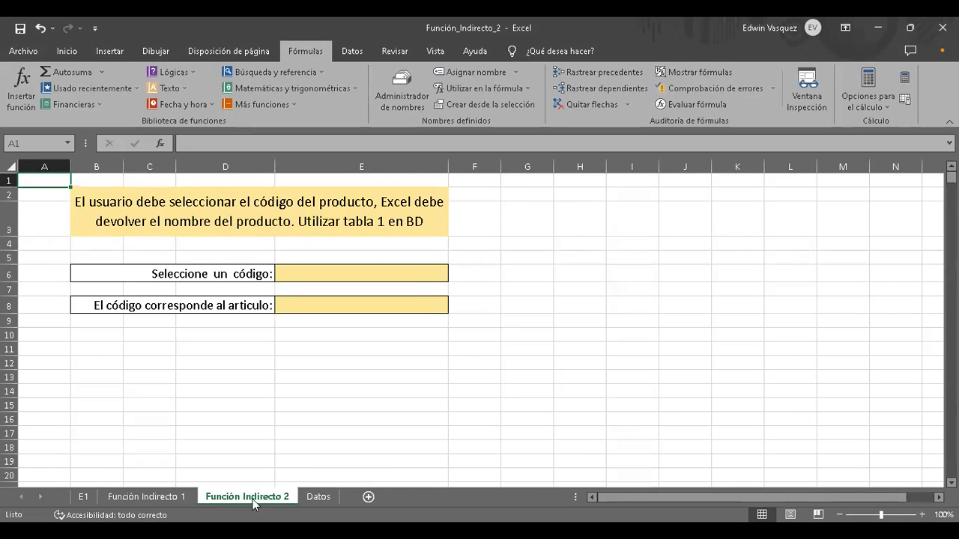
left_click(318, 499)
left_click(138, 498)
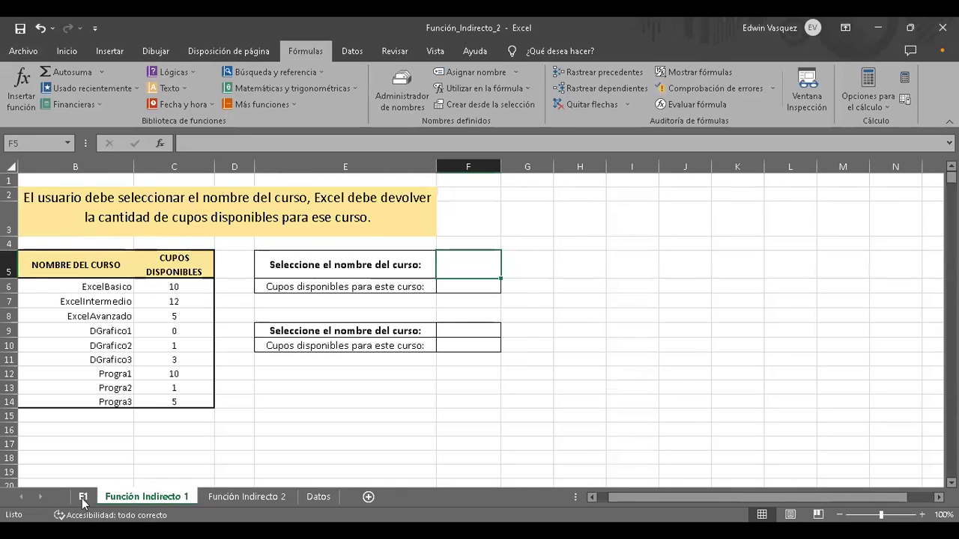
Step: Create a copy of sheet E1 and place it before the original
left_click(84, 498)
left_click(131, 498)
right_click(93, 498)
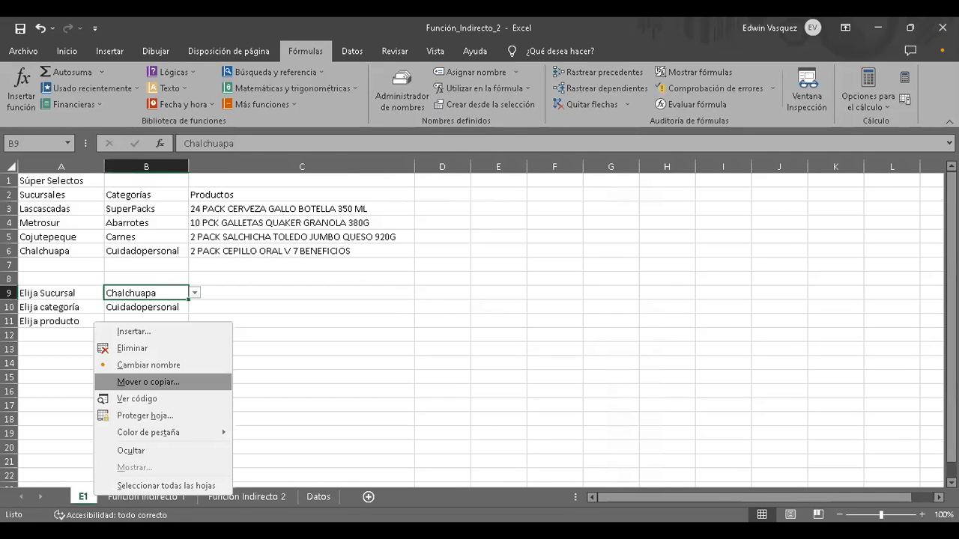
left_click(173, 382)
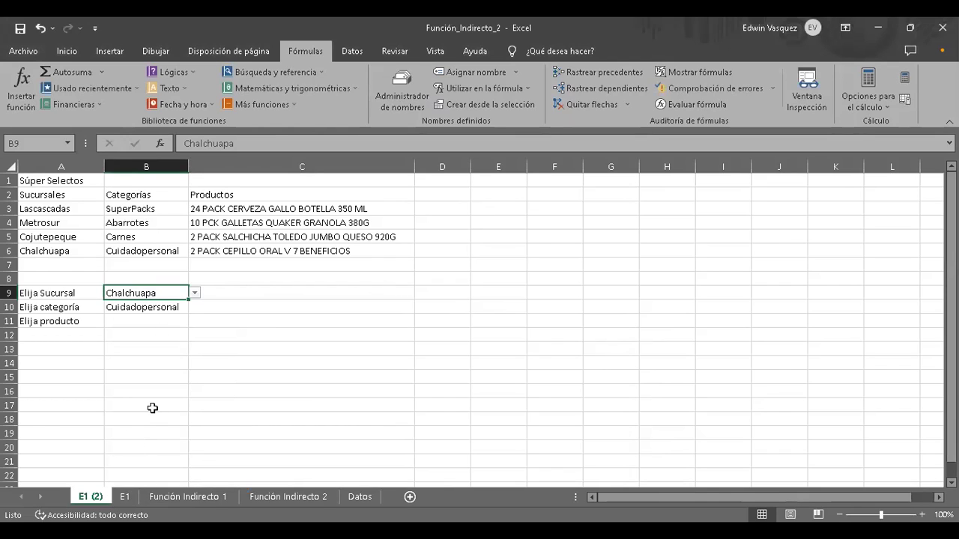
Step: Try to assign the name Lascascadas to product cell C3 on the copied sheet
left_click(162, 321)
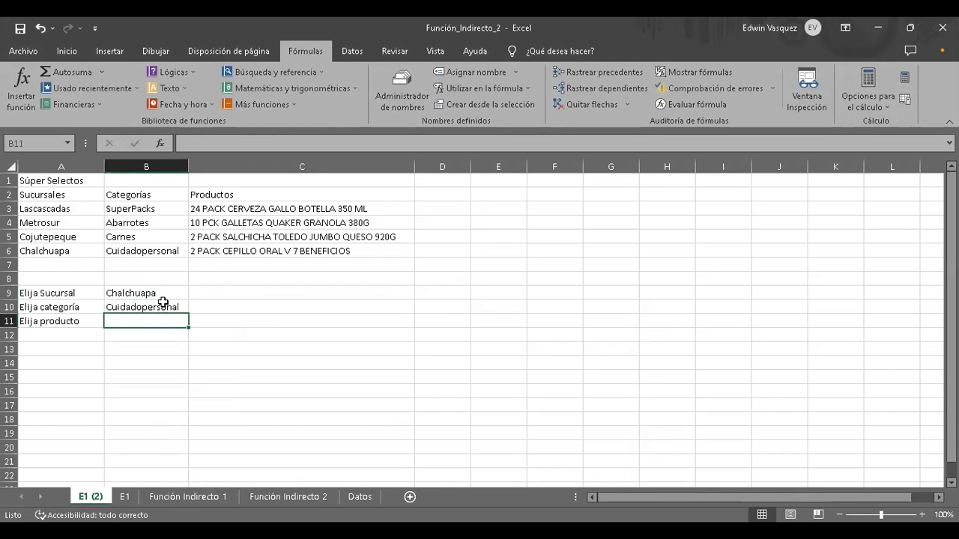
left_click(227, 209)
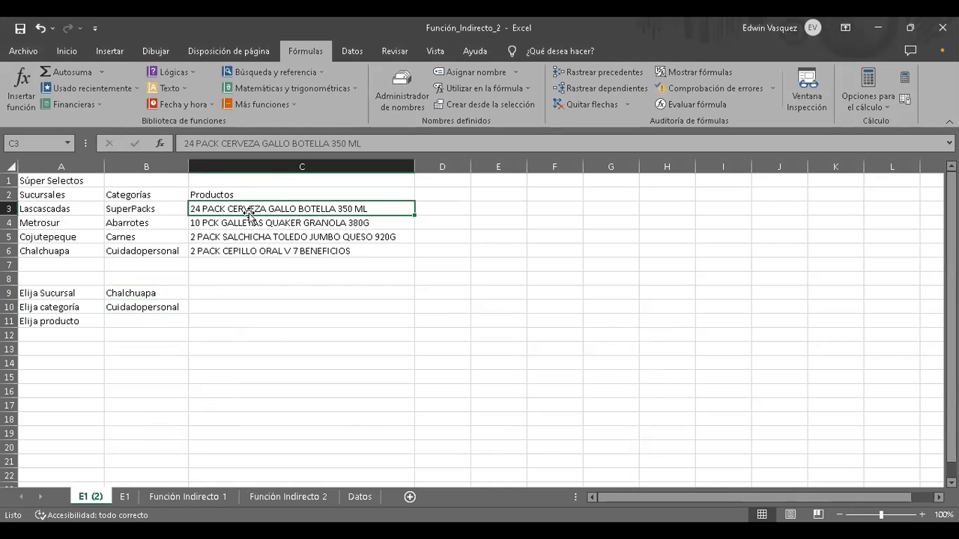
left_click(61, 143)
type("Lascascadas")
key("Return")
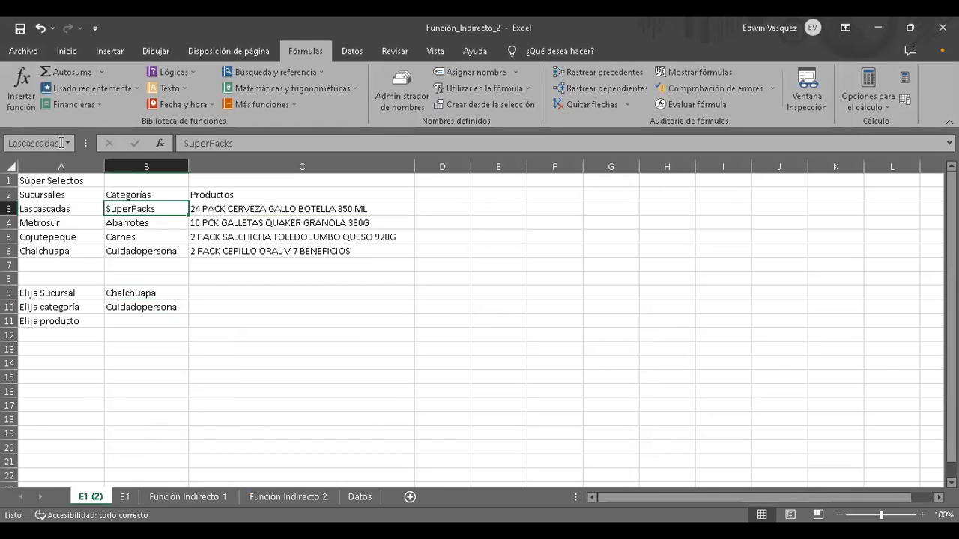
Step: Enter the formula =INDIRECTO(B9) in product cell B11
left_click(170, 322)
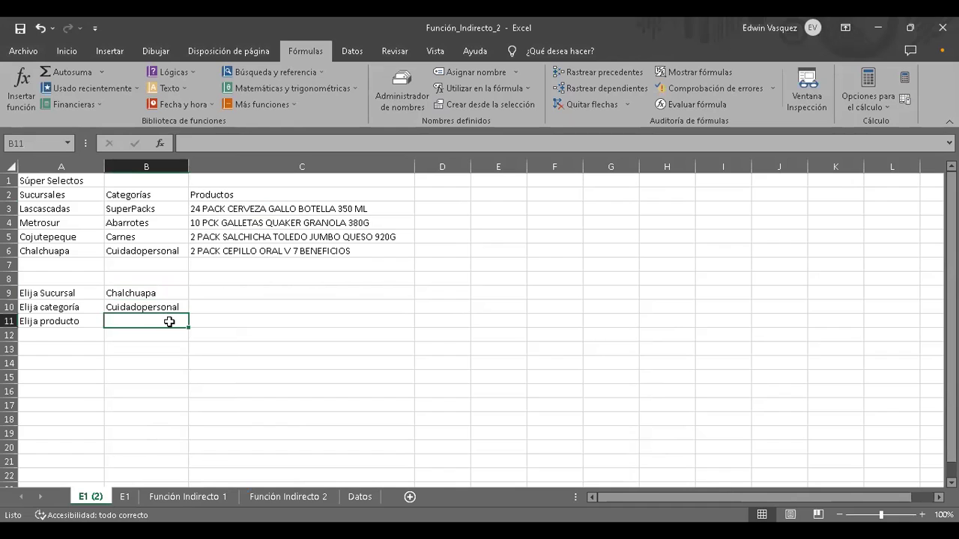
type("=indire")
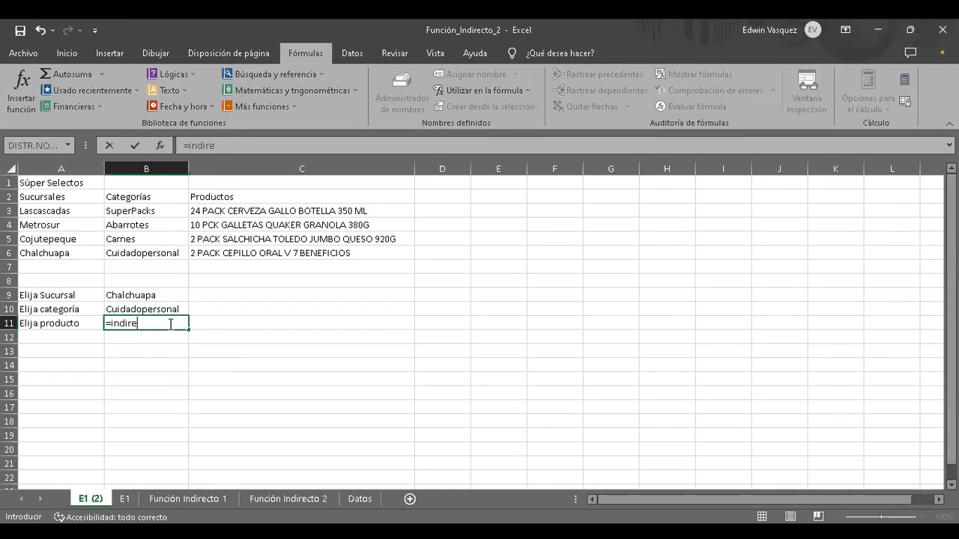
key("Tab")
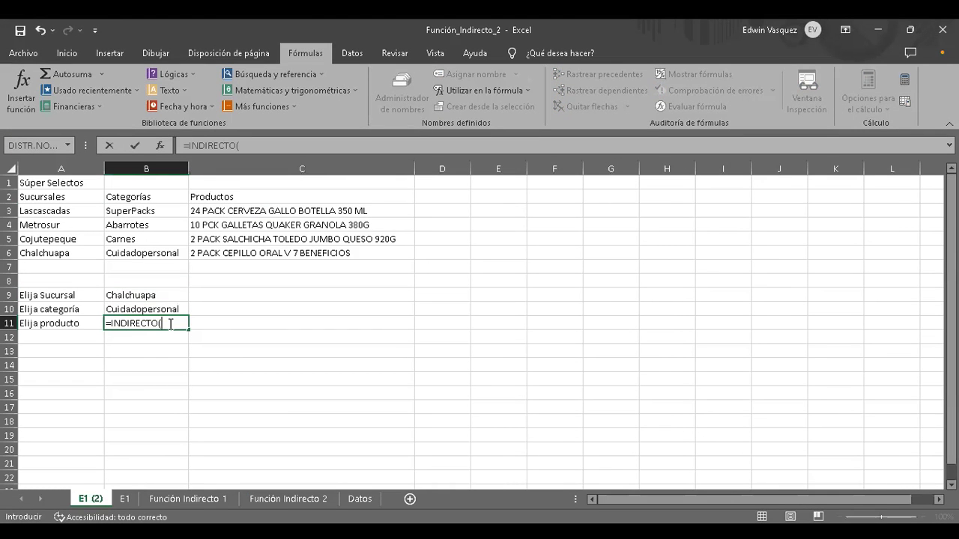
type("B9)")
key("Return")
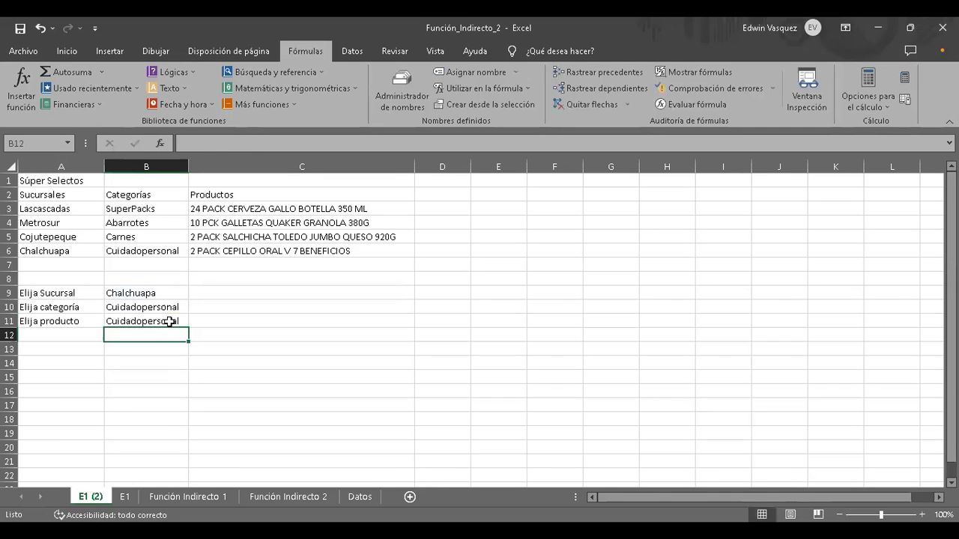
left_click(170, 322)
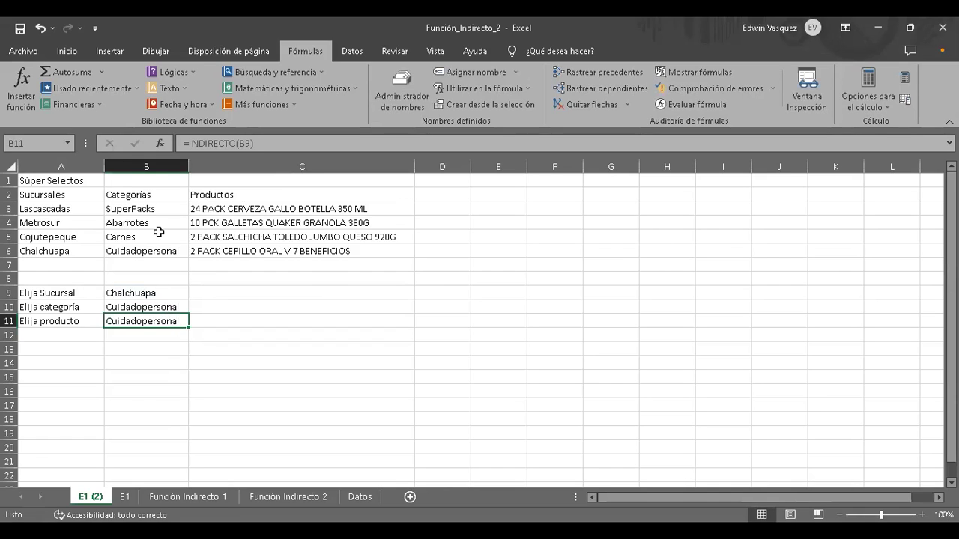
Step: Assign the name SiperPacks to product cell C3
left_click(233, 209)
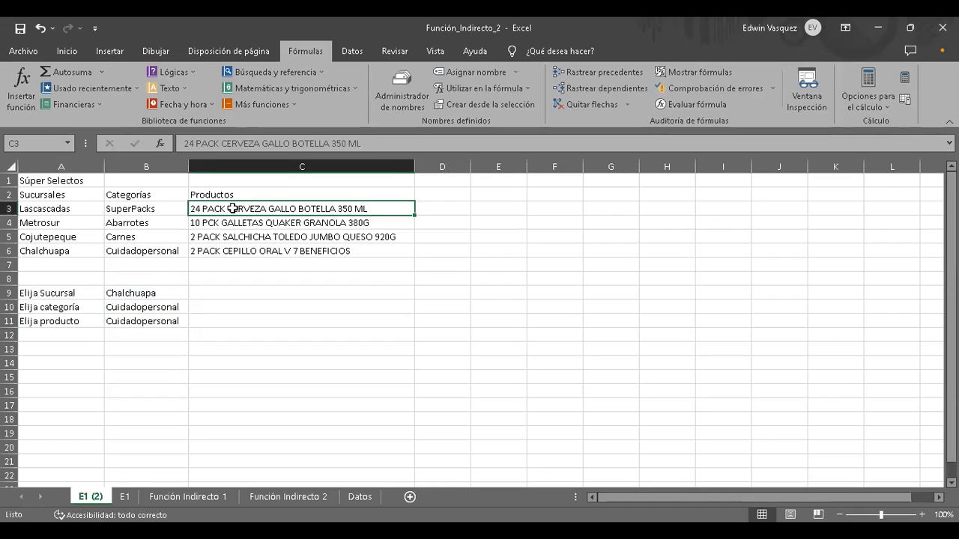
left_click(142, 320)
left_click(234, 209)
left_click(75, 140)
type("SiperPacks")
key("Return")
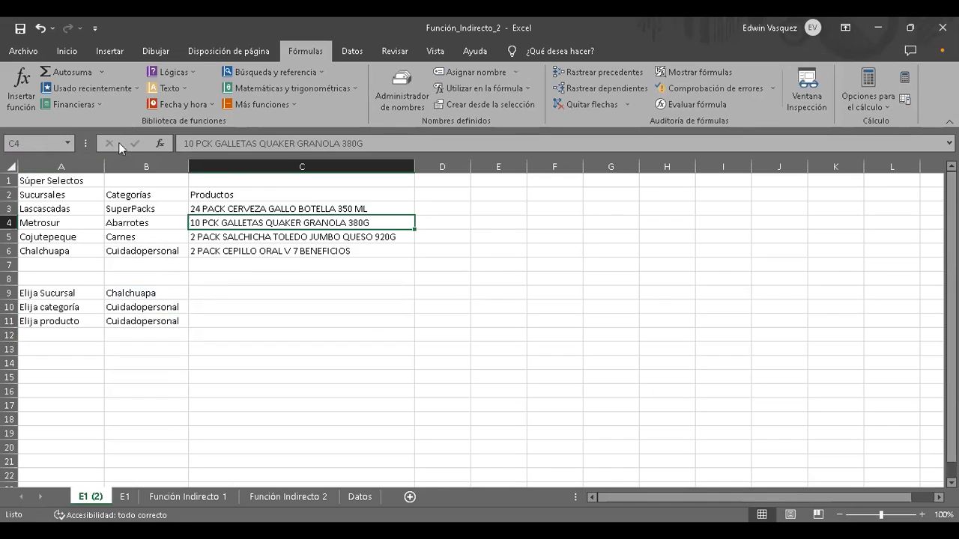
Step: Try to change the reference in B11's INDIRECTO formula to B8 and then to B10
left_click(164, 321)
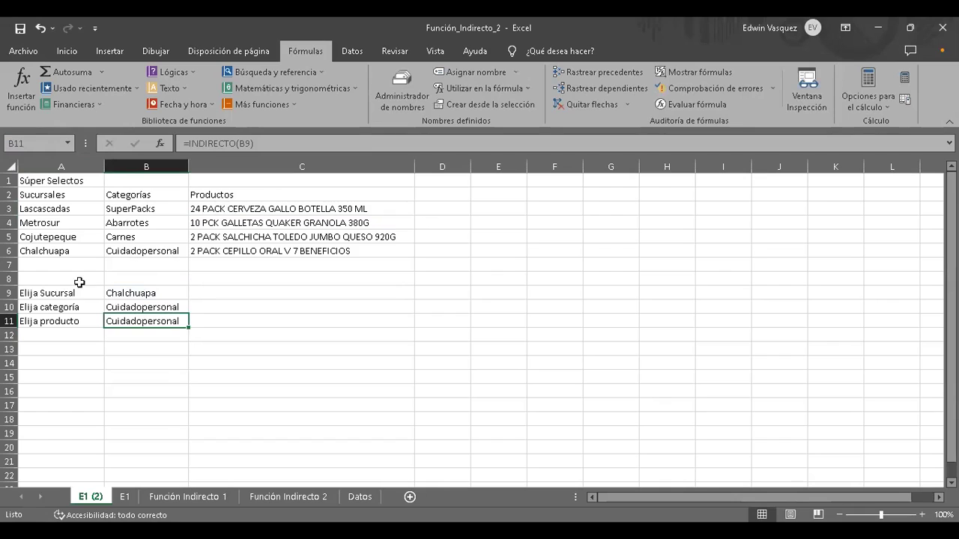
left_click(244, 143)
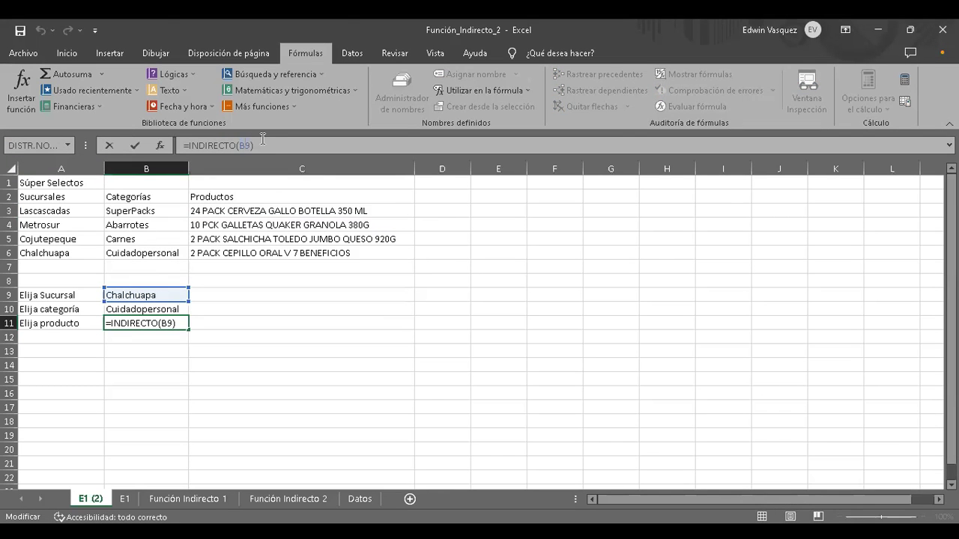
key("BackSpace")
type("8")
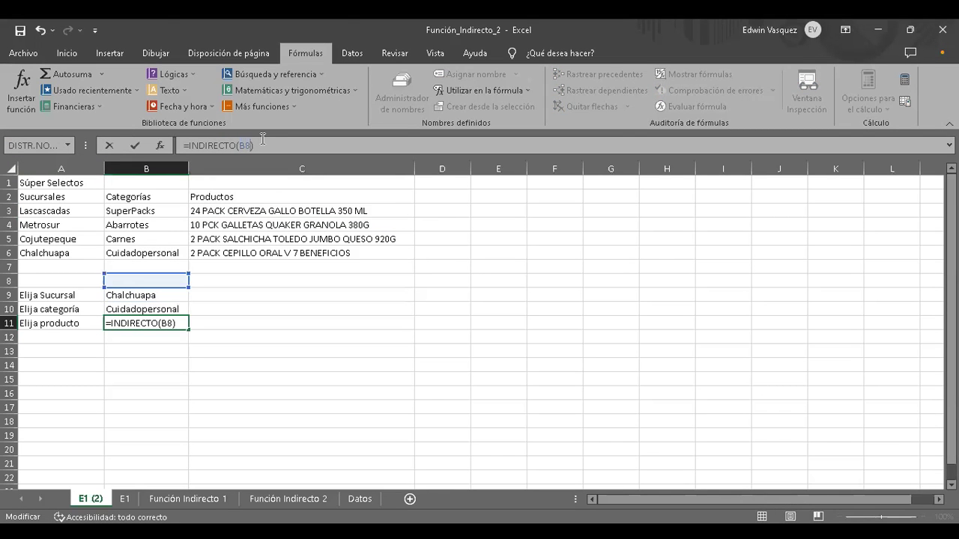
key("BackSpace")
type("10")
key("Return")
left_click(163, 321)
Step: Choose Metrosur as the branch in B9 and check product cell B11 and the name of C3
left_click(178, 293)
left_click(194, 294)
left_click(188, 313)
left_click(172, 322)
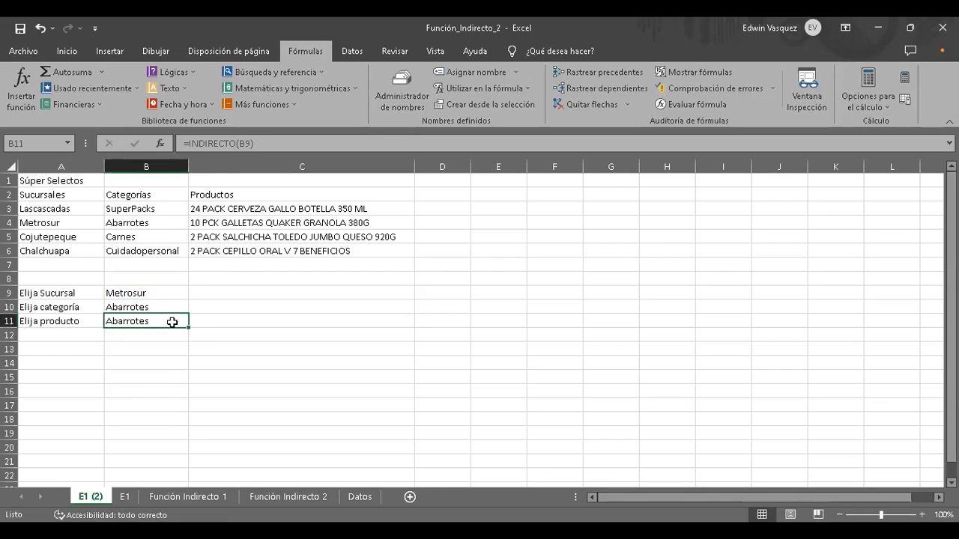
left_click(268, 211)
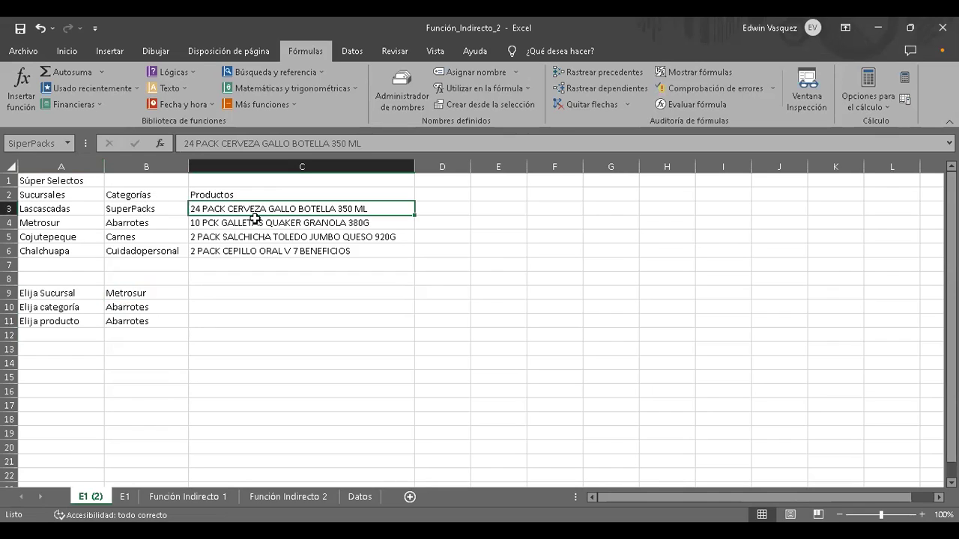
Step: Change the reference in product cell B11's INDIRECTO formula to B10 and recheck the formula
left_click(145, 323)
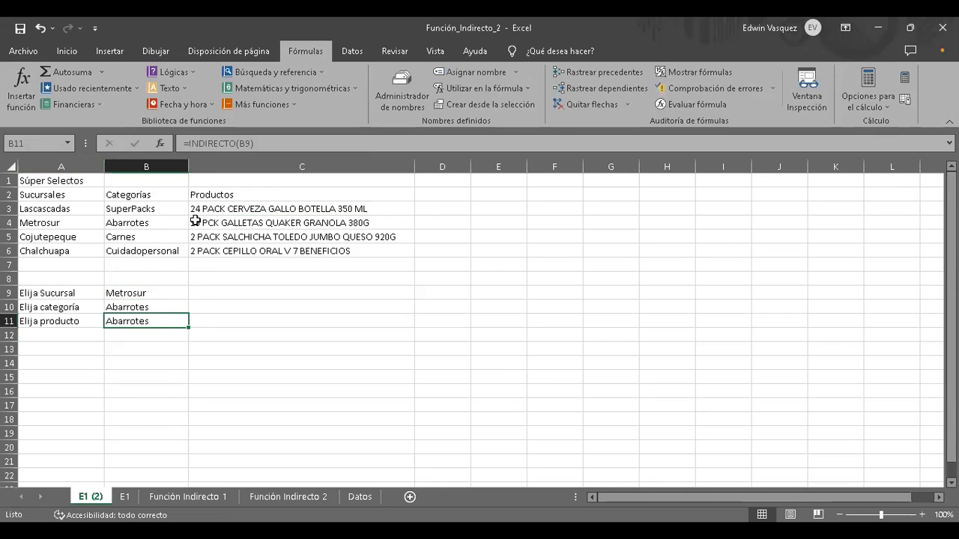
double_click(247, 144)
type("B9")
type("B19")
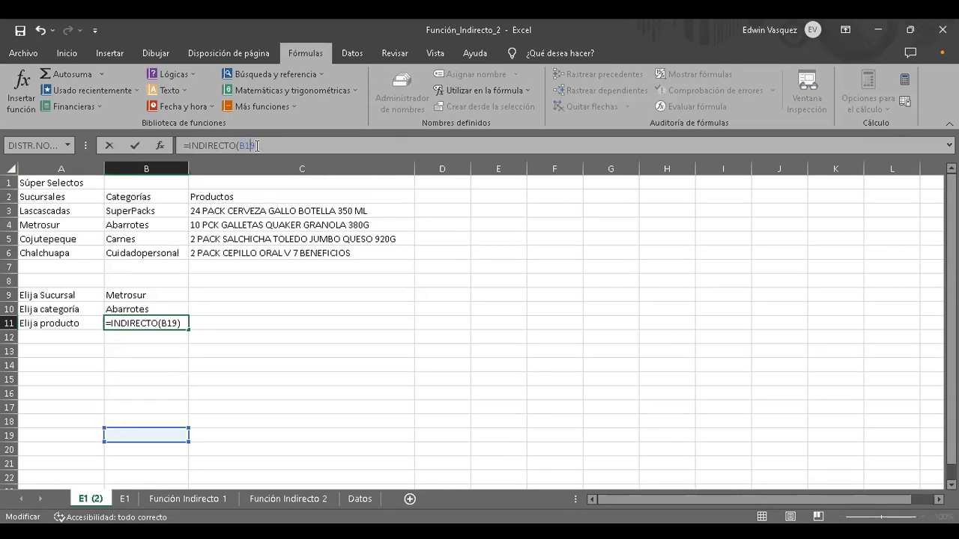
key("BackSpace")
type("0")
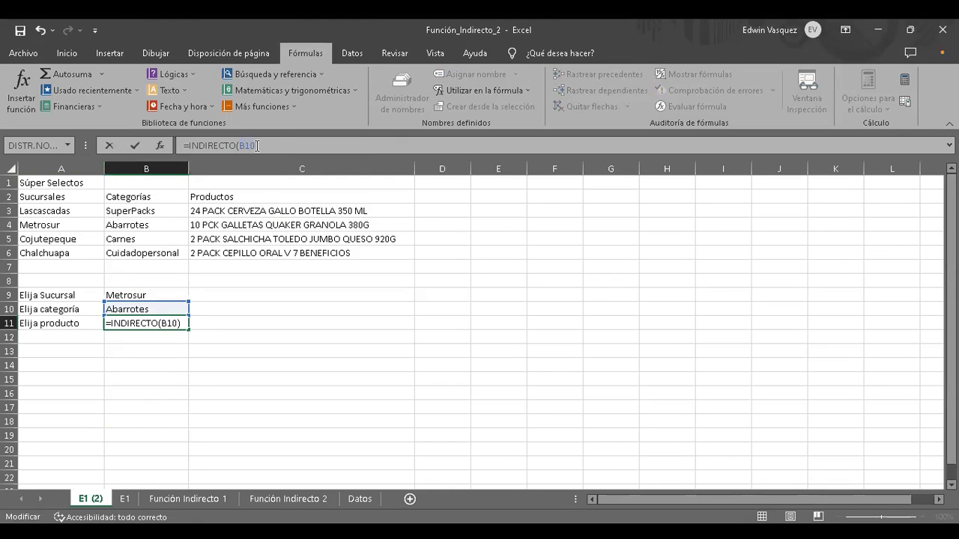
key("Return")
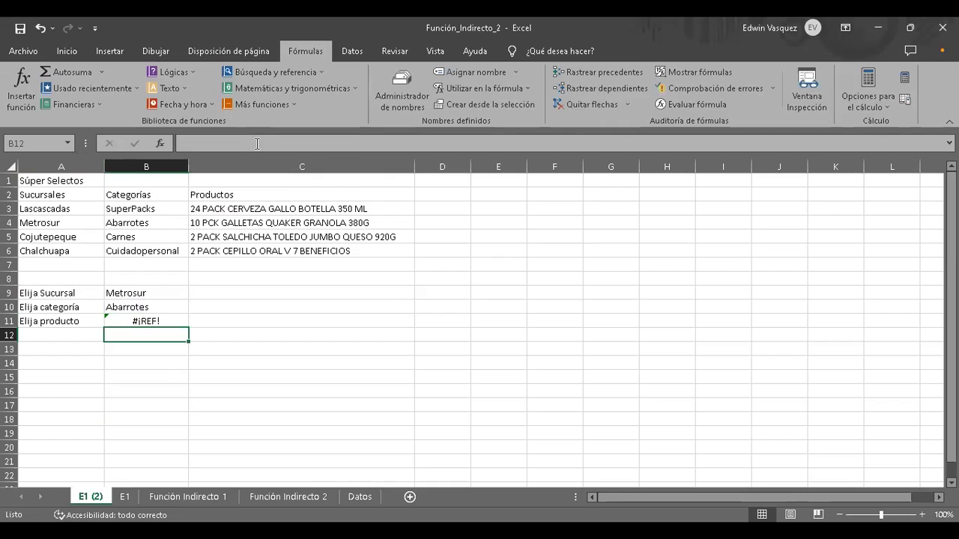
left_click(165, 323)
double_click(166, 321)
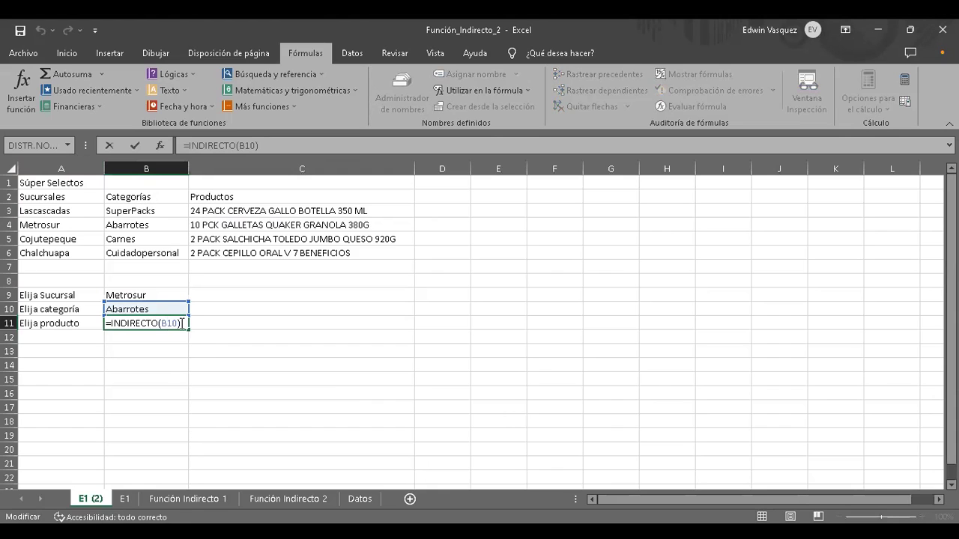
key("Return")
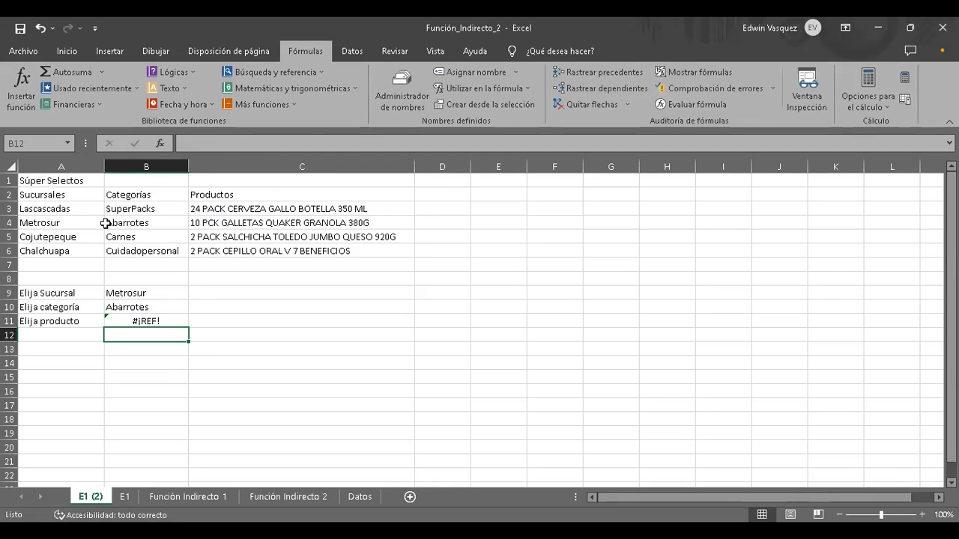
Step: Try to correct the name of product cell C3 to SuperPacks and check the defined names
left_click(240, 211)
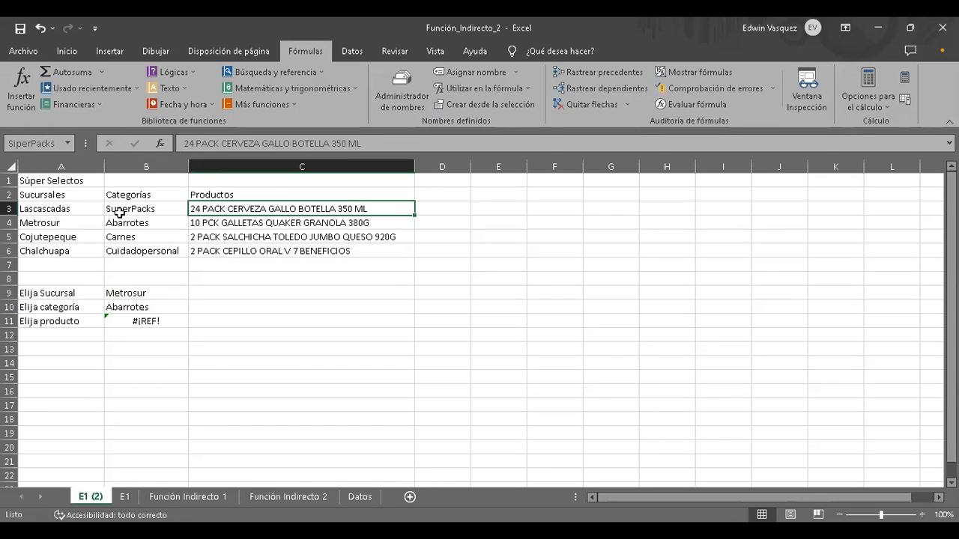
left_click(55, 139)
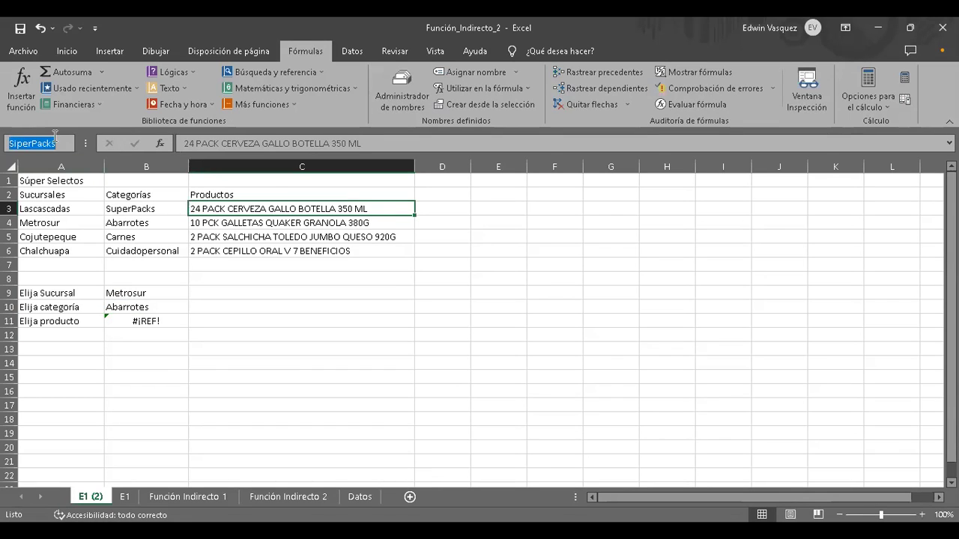
left_click(13, 142)
type("u")
type("u")
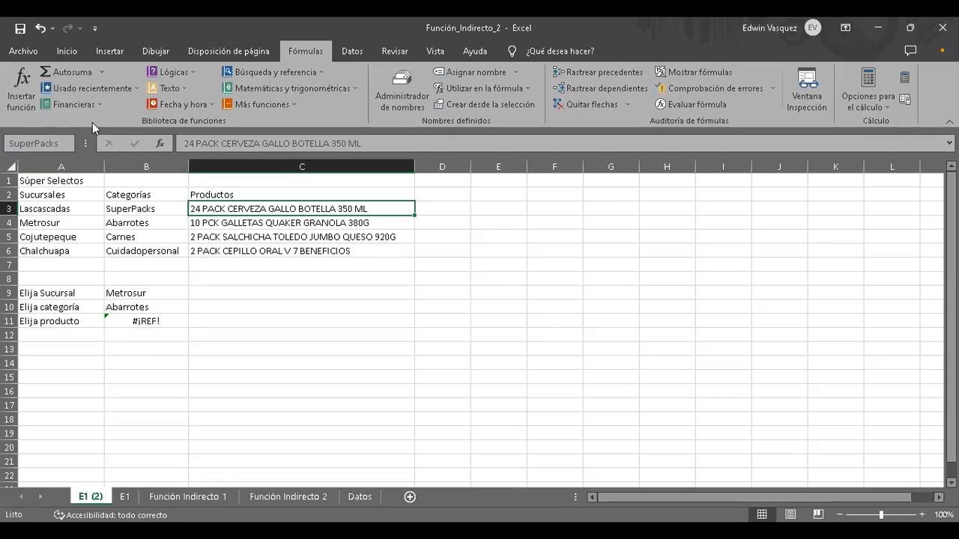
key("Escape")
left_click(417, 92)
key("Down")
Step: Examine the INDIRECTO formula in product cell B11 and its reference to category cell B10
left_click(146, 320)
double_click(159, 322)
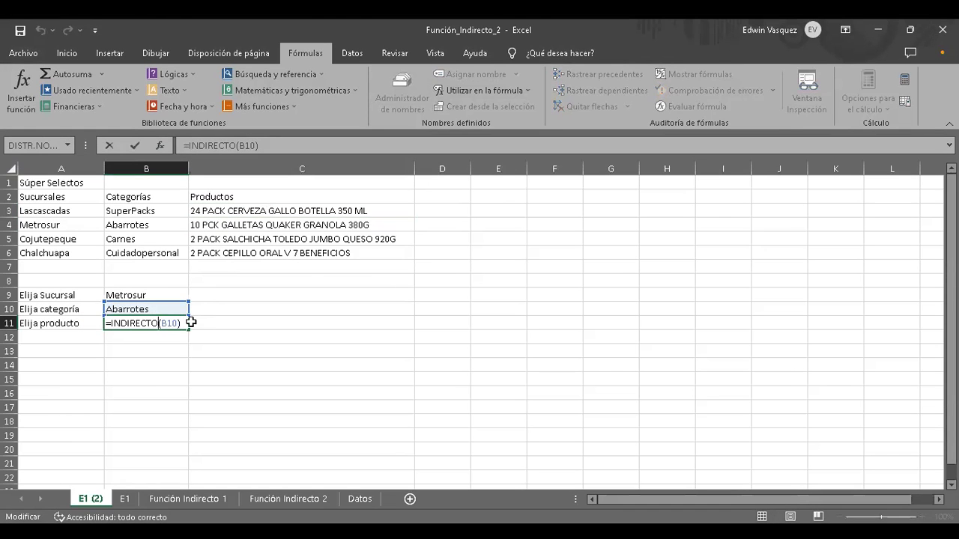
key("Return")
double_click(176, 322)
key("Left")
key("Left")
key("Return")
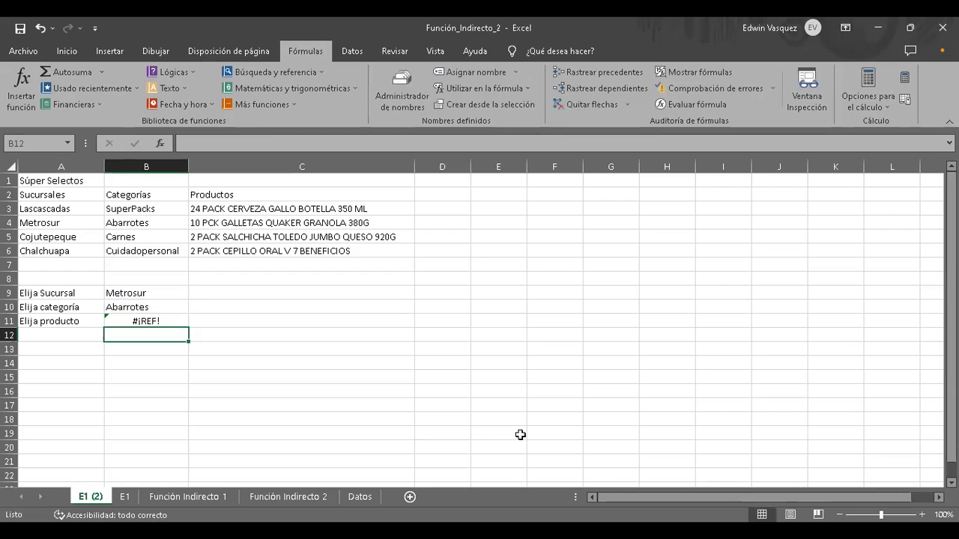
left_click(375, 277)
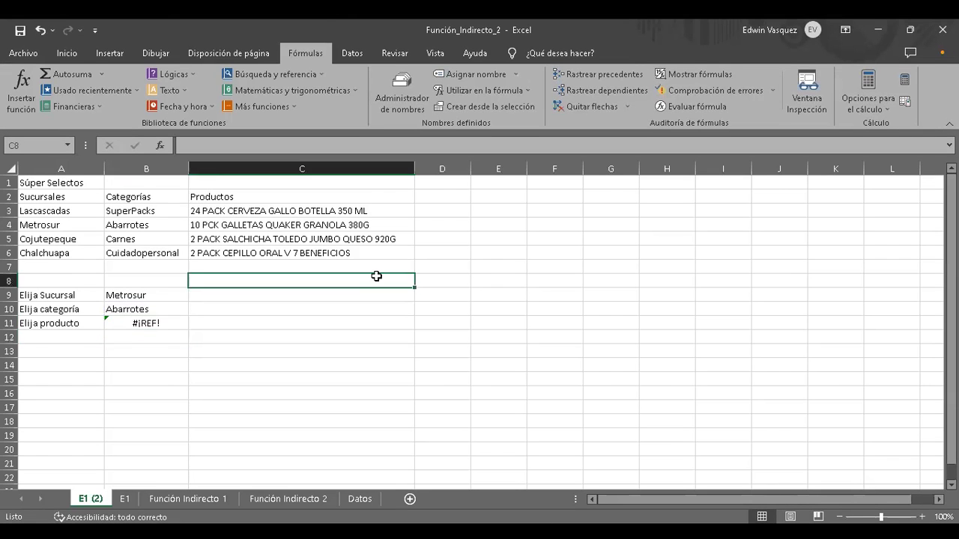
left_click(157, 321)
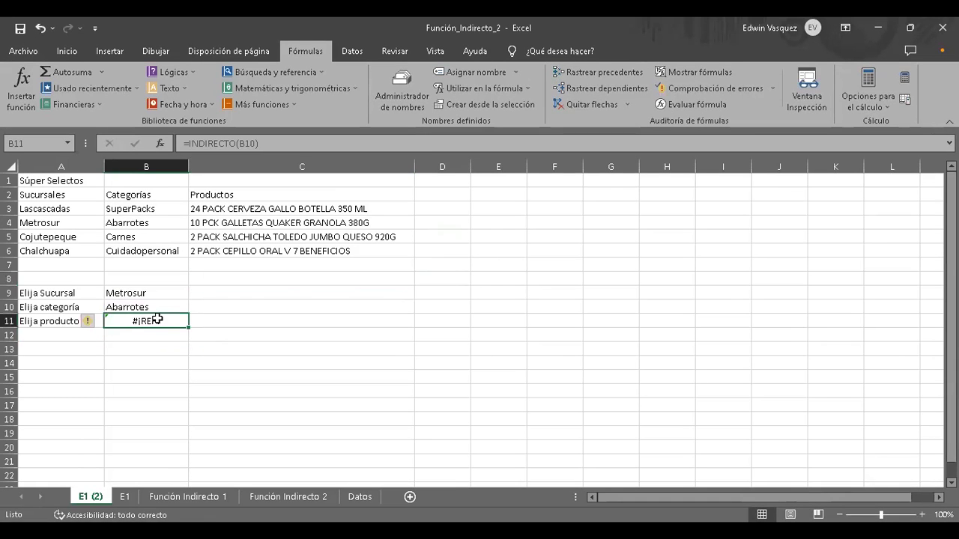